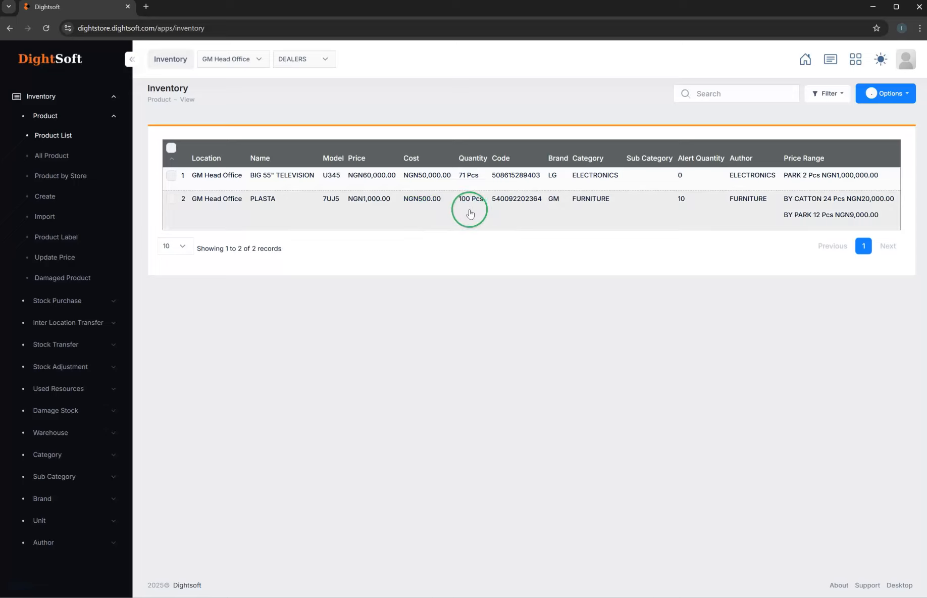
Step: View the PLASTA product's details and check its quantity in each warehouse
left_click(470, 199)
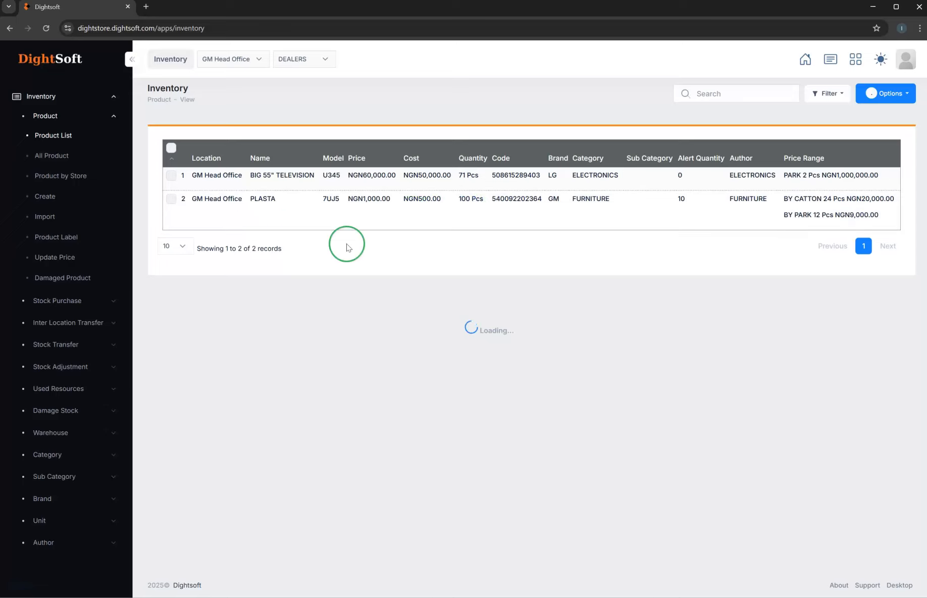
scroll(370, 423, "down", 1)
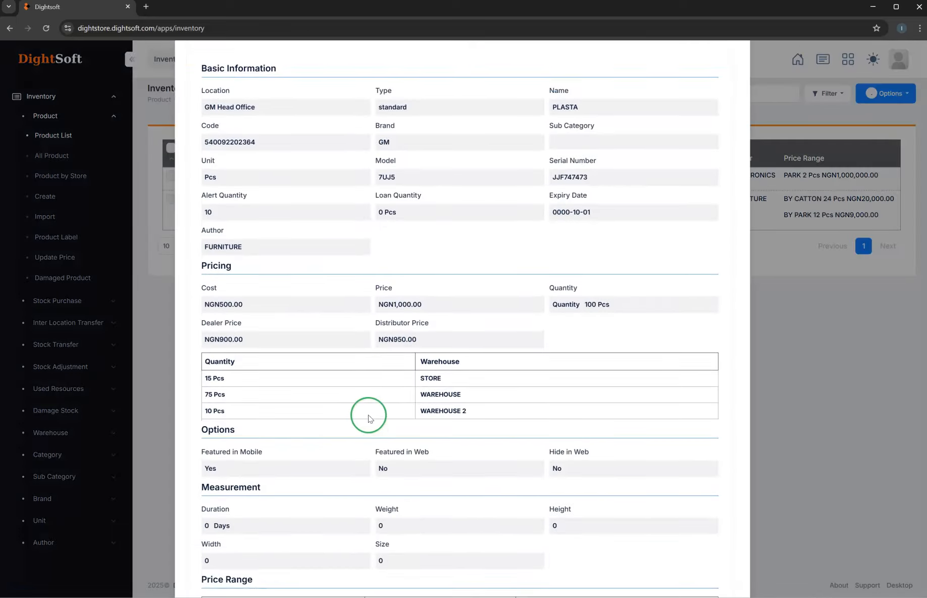
left_click(432, 382)
left_click(782, 441)
Step: Start a new stock adjustment with reference COR, reference date 2025-05-28 and warehouse STORE
left_click(110, 117)
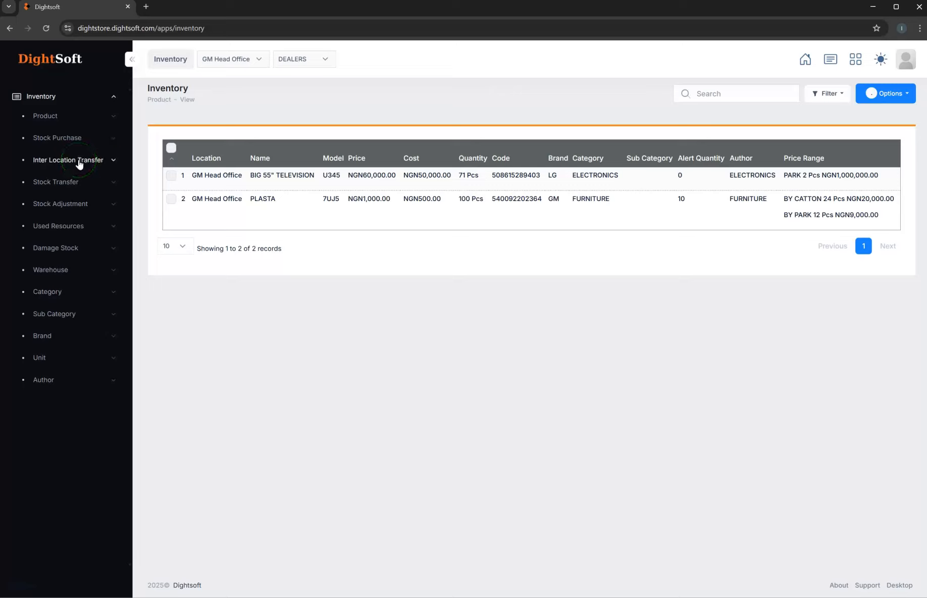
left_click(72, 205)
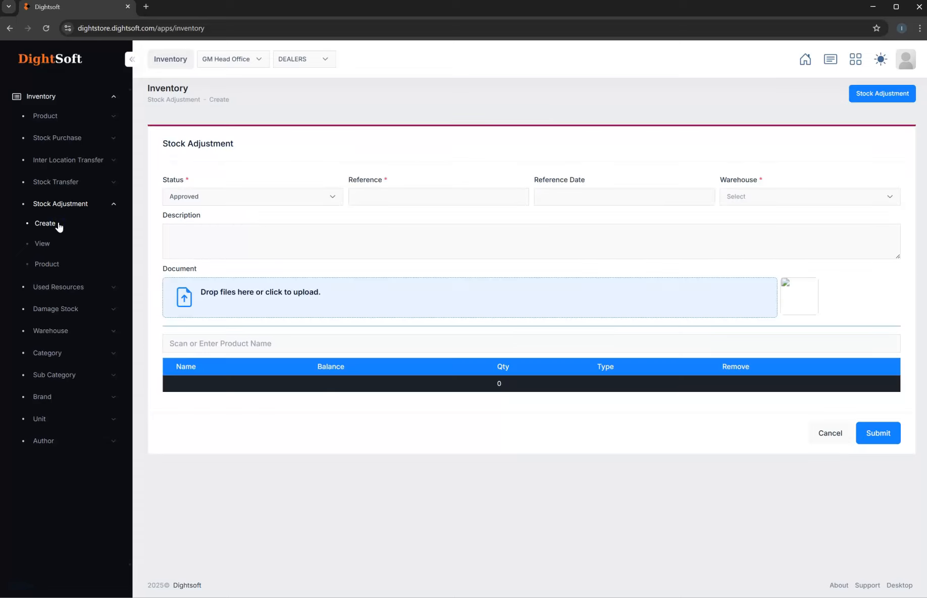
left_click(457, 194)
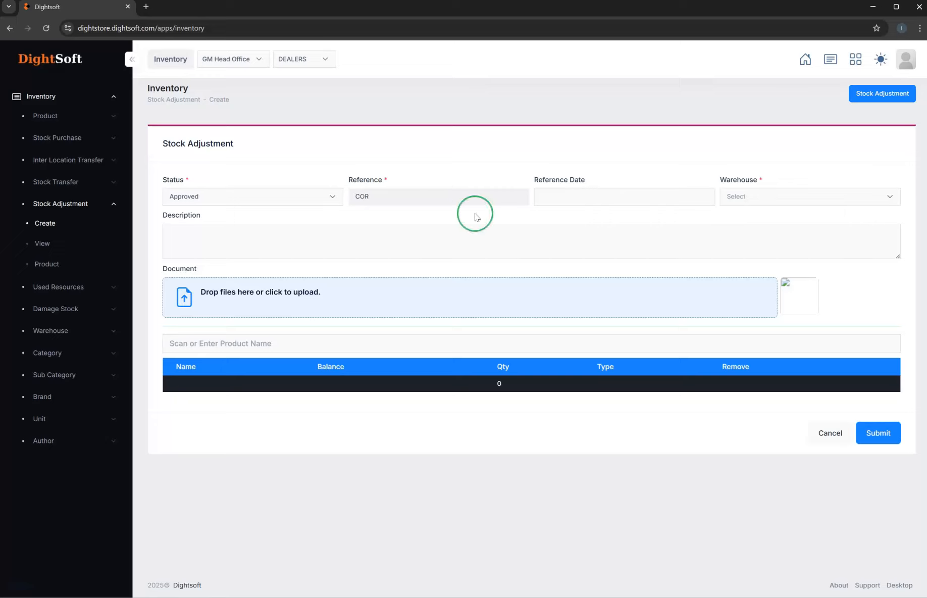
left_click(671, 199)
left_click(641, 370)
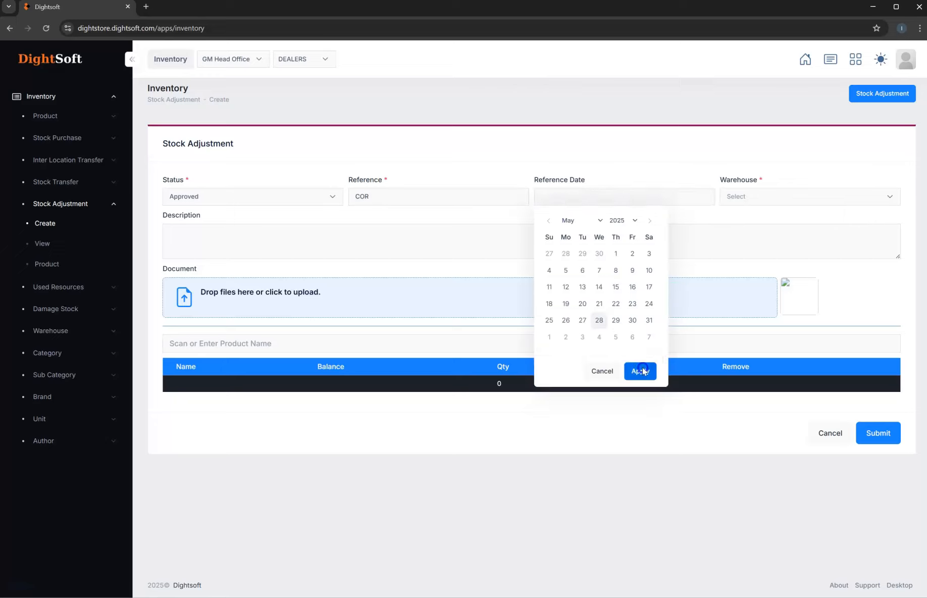
left_click(753, 197)
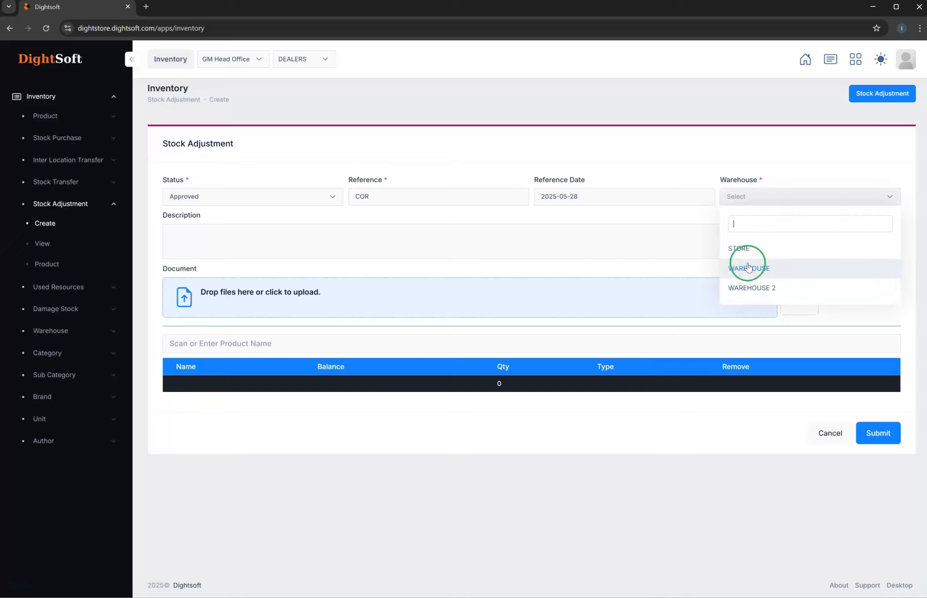
left_click(740, 248)
Step: Add PLASTA 7UJ5 to the stock adjustment as a Subtraction with quantity 2 and submit it
left_click(279, 349)
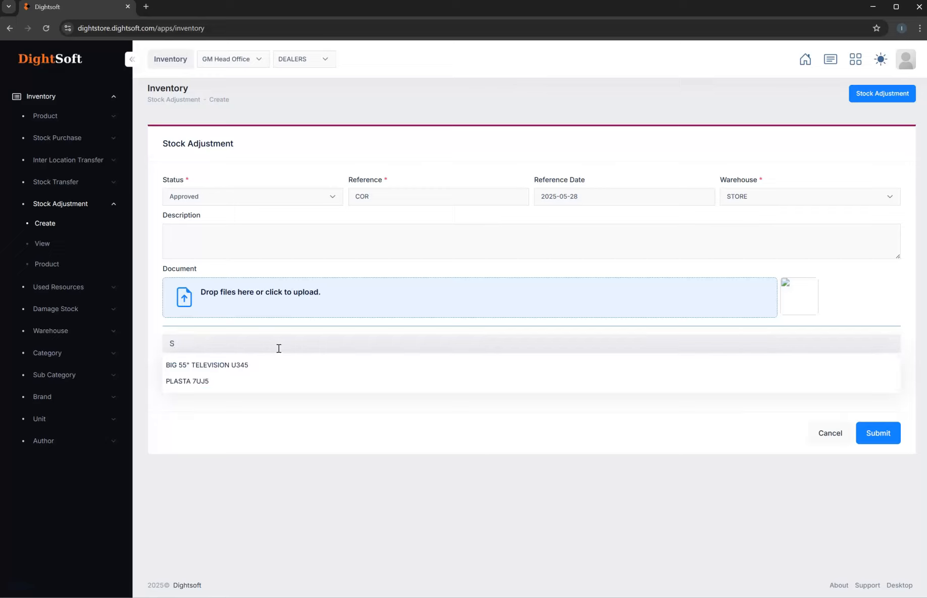
left_click(205, 381)
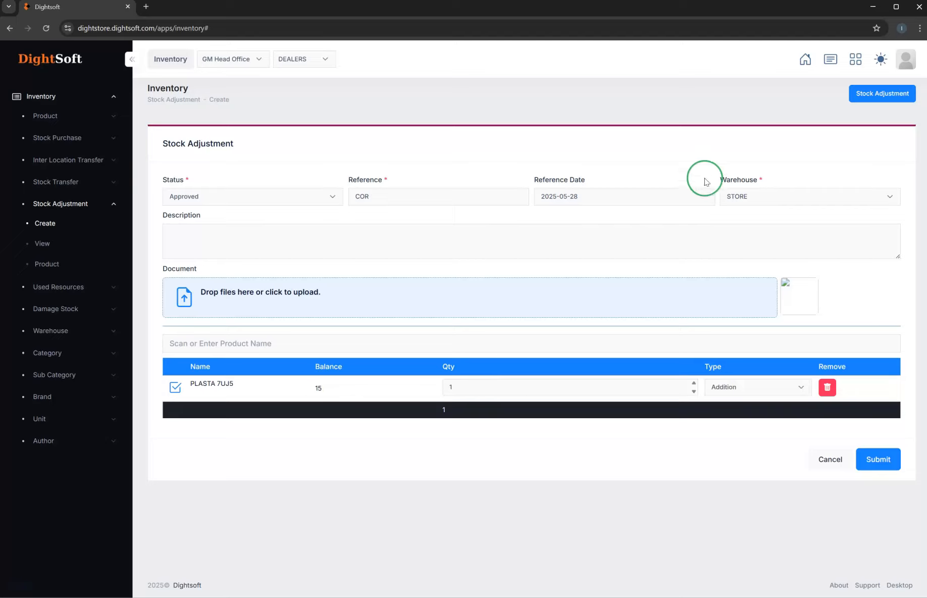
left_click(740, 191)
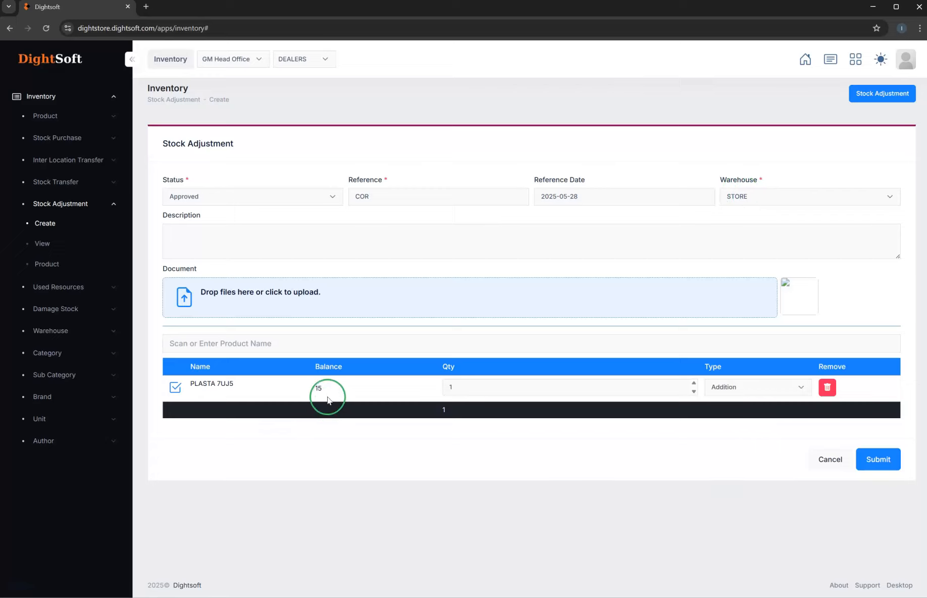
left_click(723, 388)
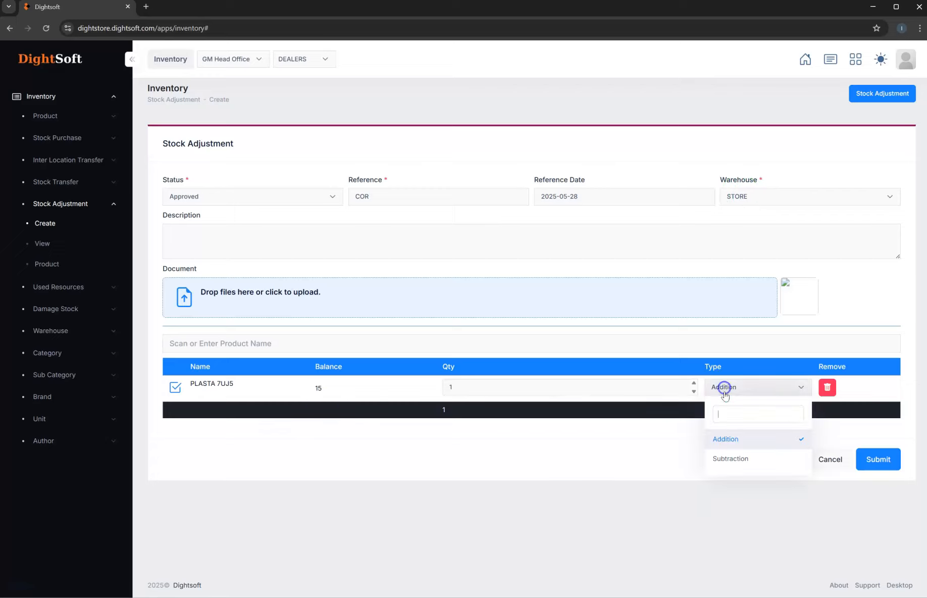
left_click(737, 458)
left_click(536, 388)
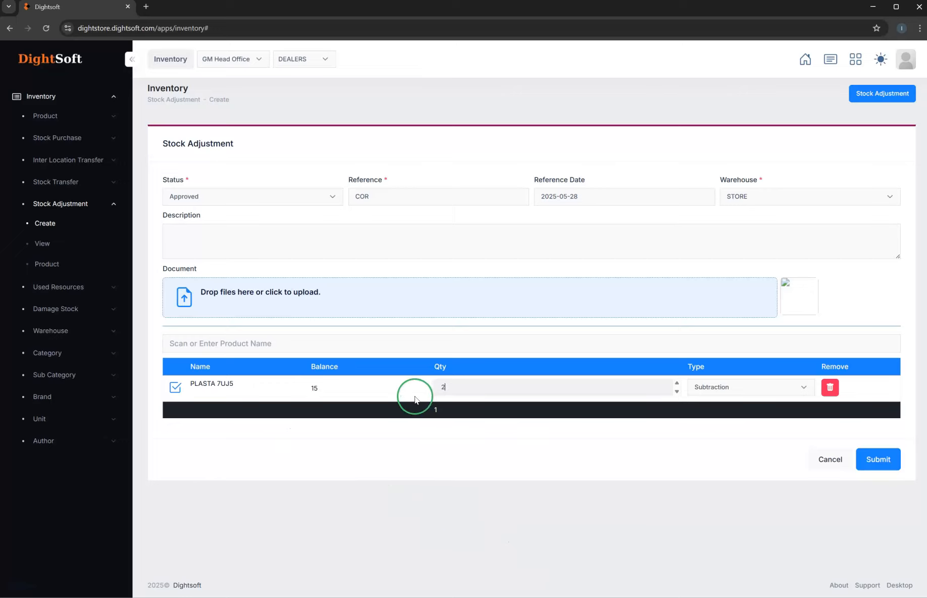
left_click(878, 462)
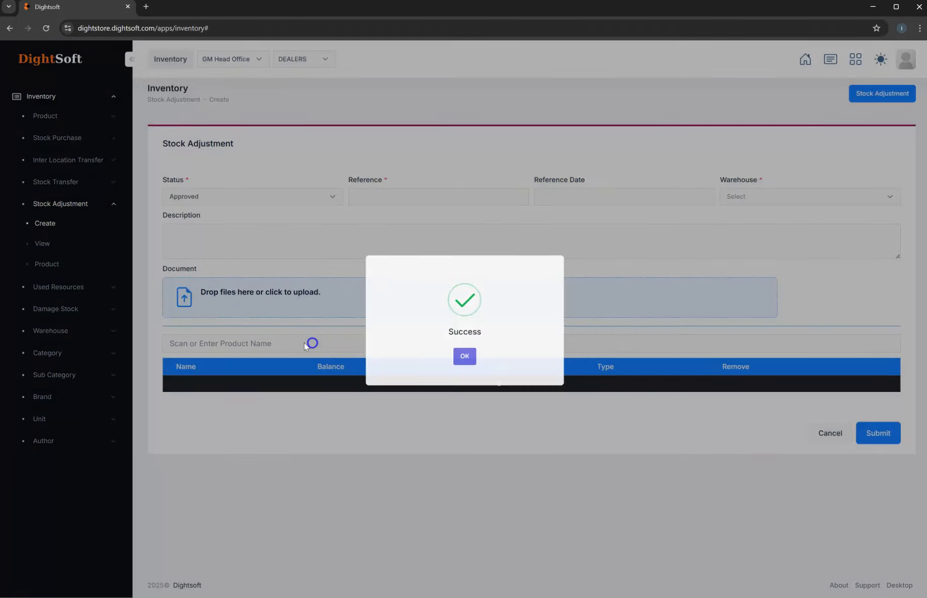
left_click(303, 343)
Step: Open PLASTA's details from the product list and check its quantity in STORE after the adjustment
left_click(58, 116)
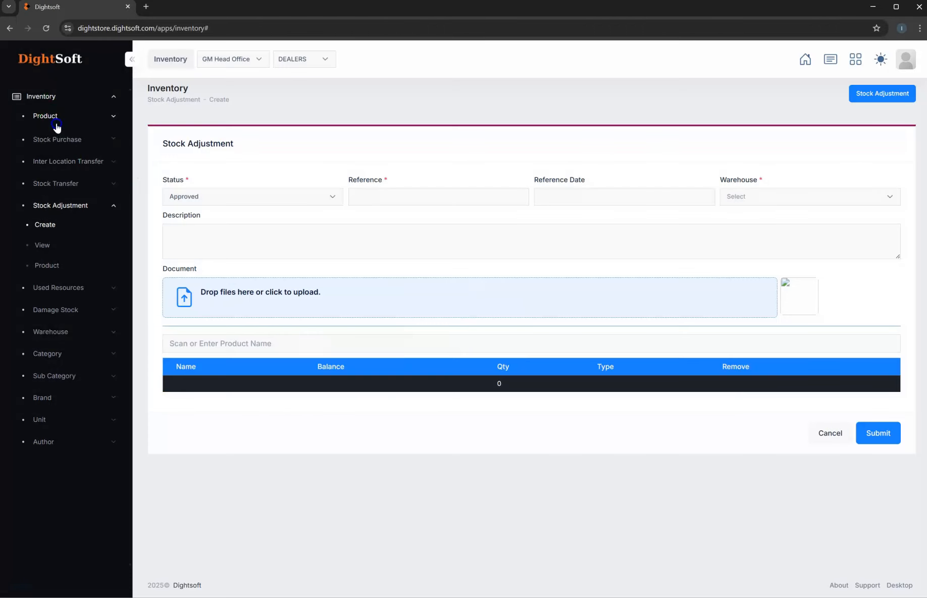
left_click(54, 135)
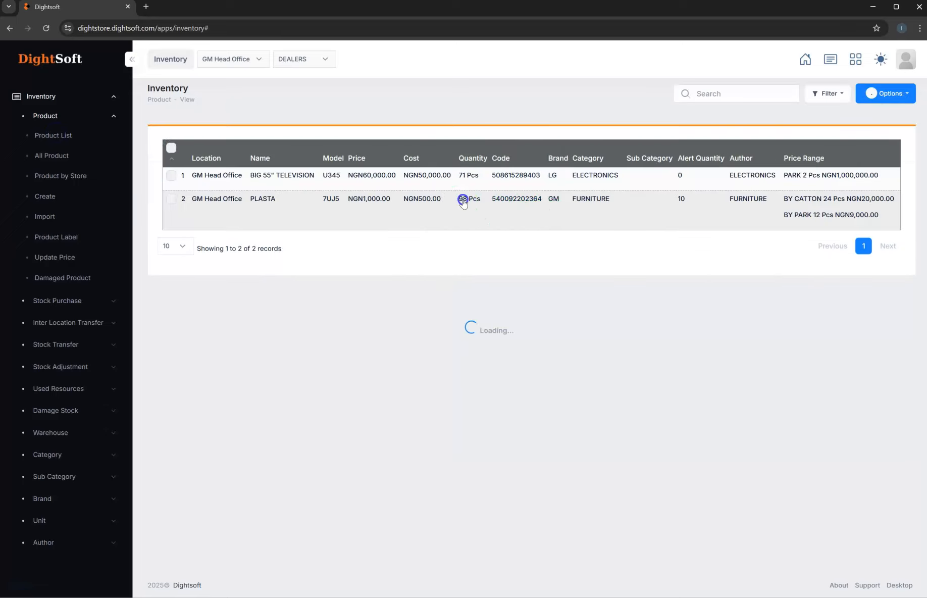
left_click(463, 202)
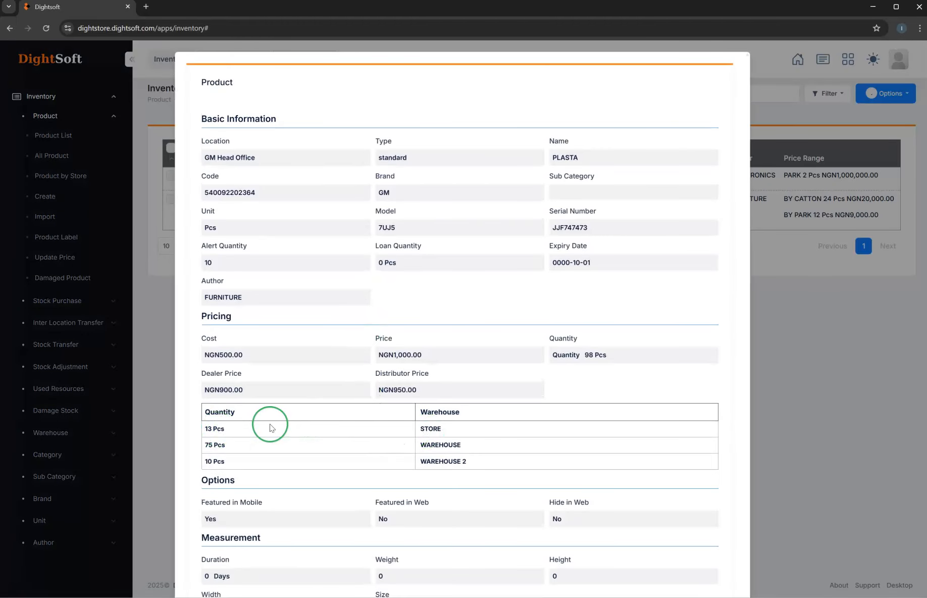
double_click(219, 427)
left_click(909, 396)
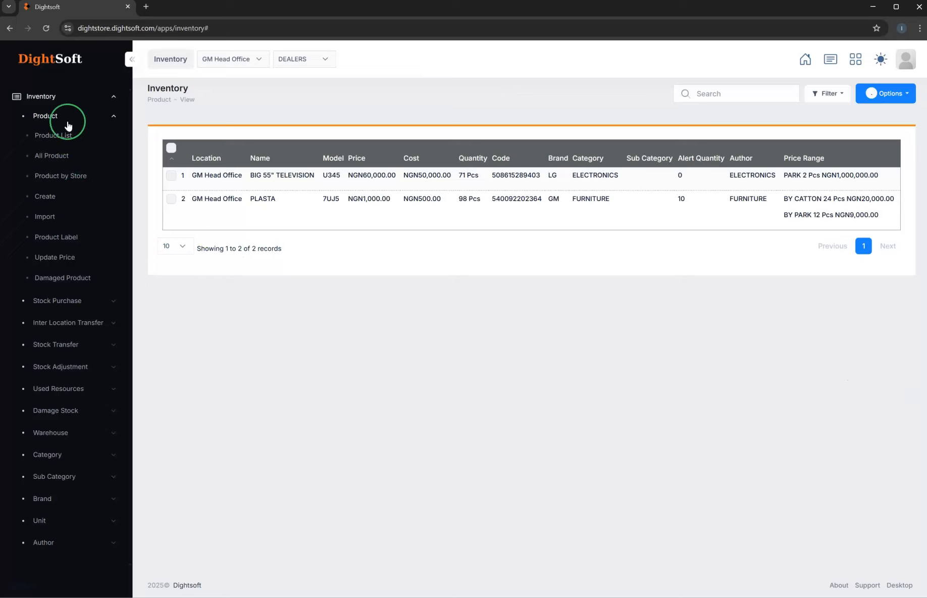
Step: Review the stock adjustment records with their date filter options, and the list of adjusted products
left_click(108, 119)
left_click(73, 204)
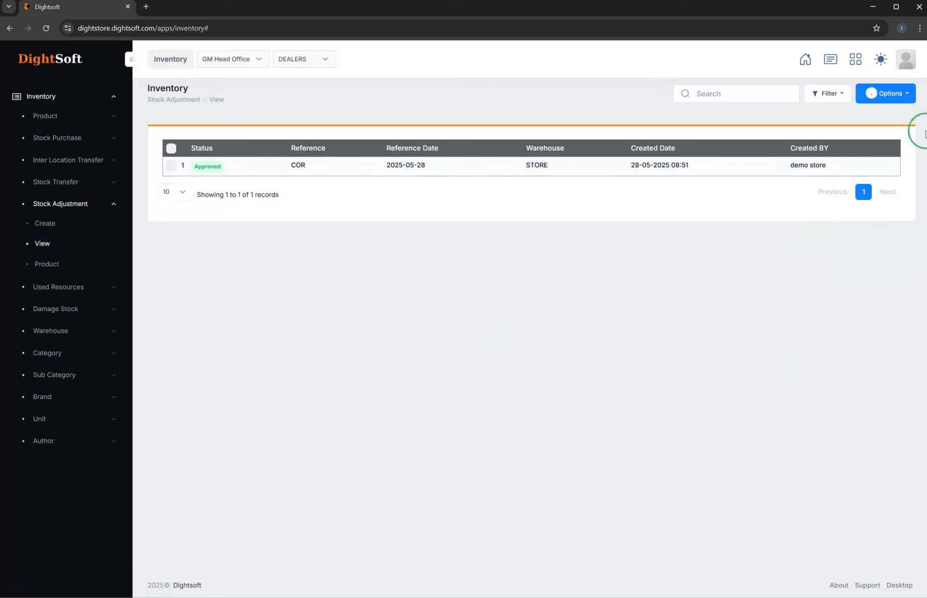
left_click(831, 94)
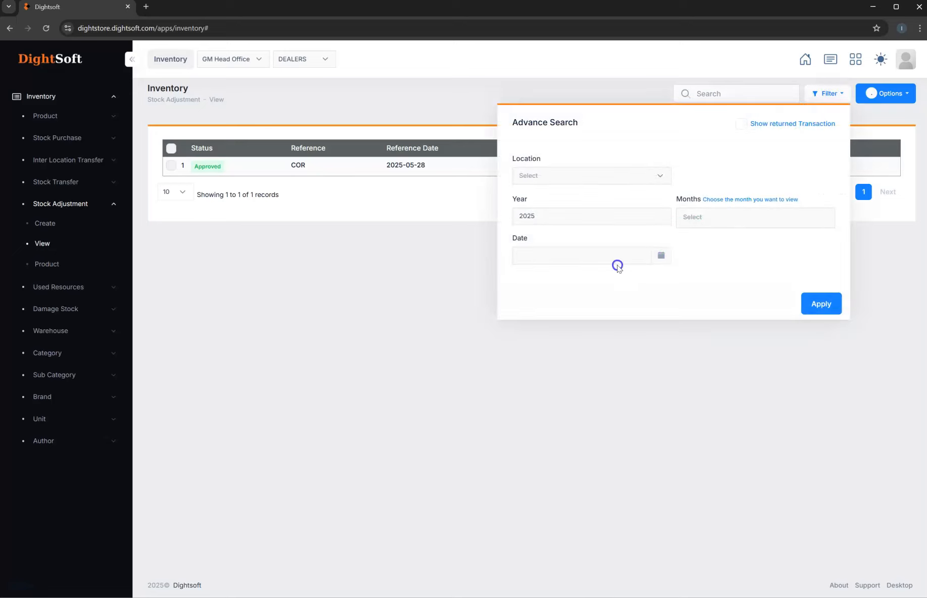
left_click(610, 250)
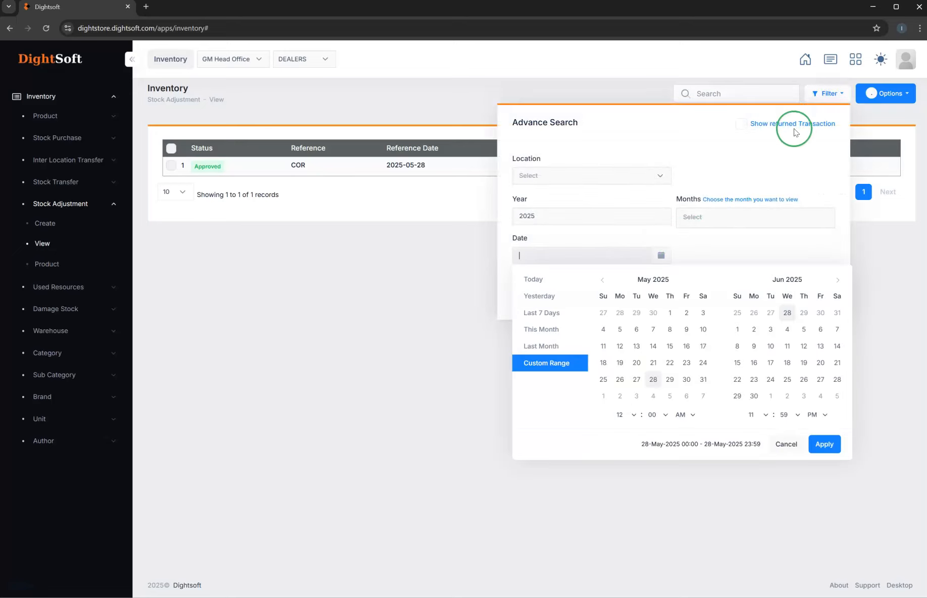
left_click(819, 95)
left_click(47, 267)
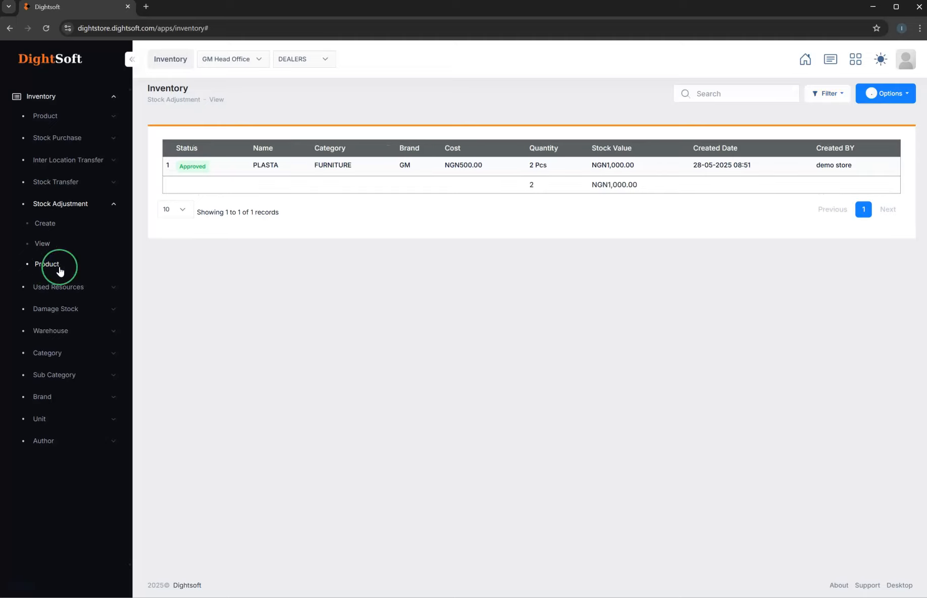
Step: Open a new used resources entry and clear the BIG 55" TELEVISION row from the form
left_click(62, 287)
left_click(55, 250)
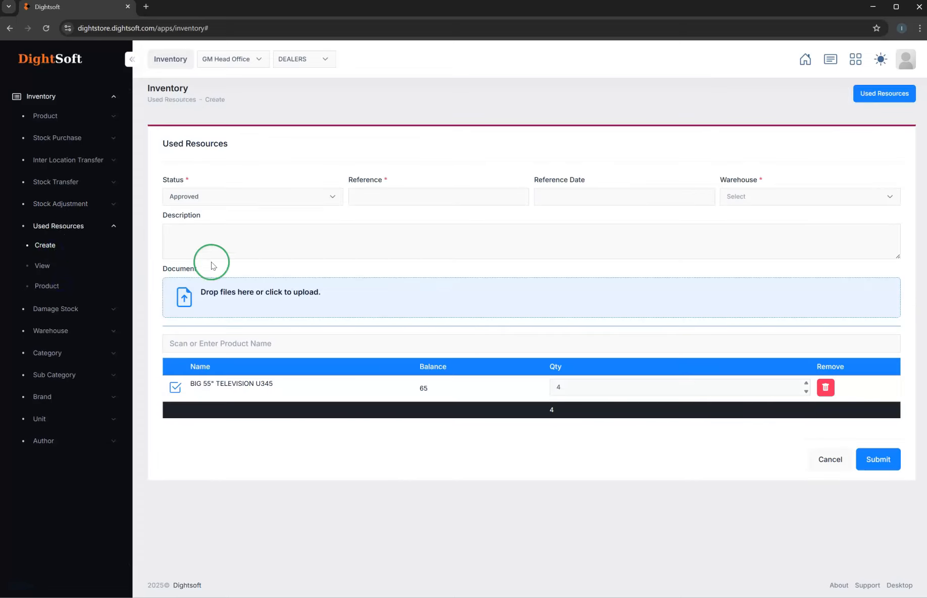
left_click(388, 199)
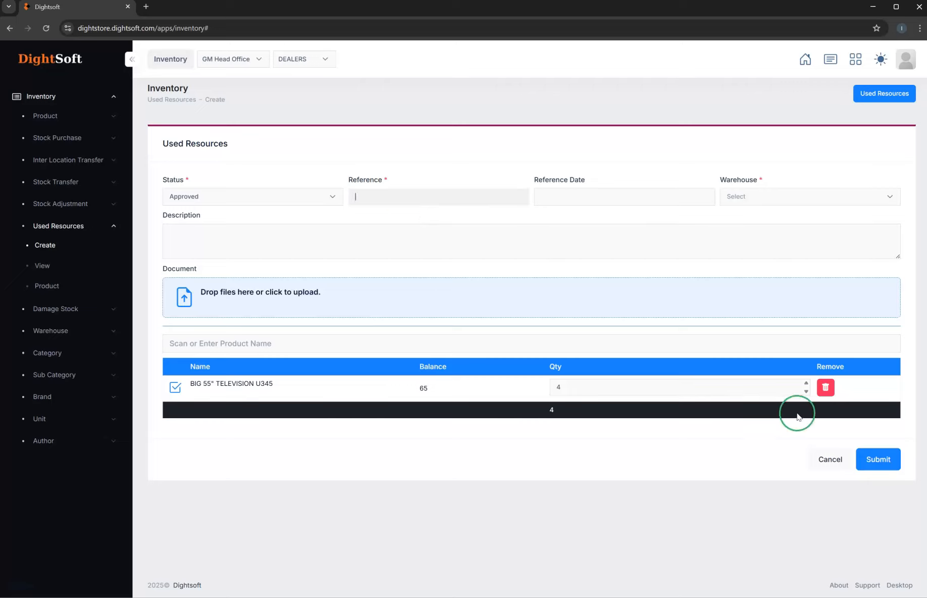
left_click(833, 460)
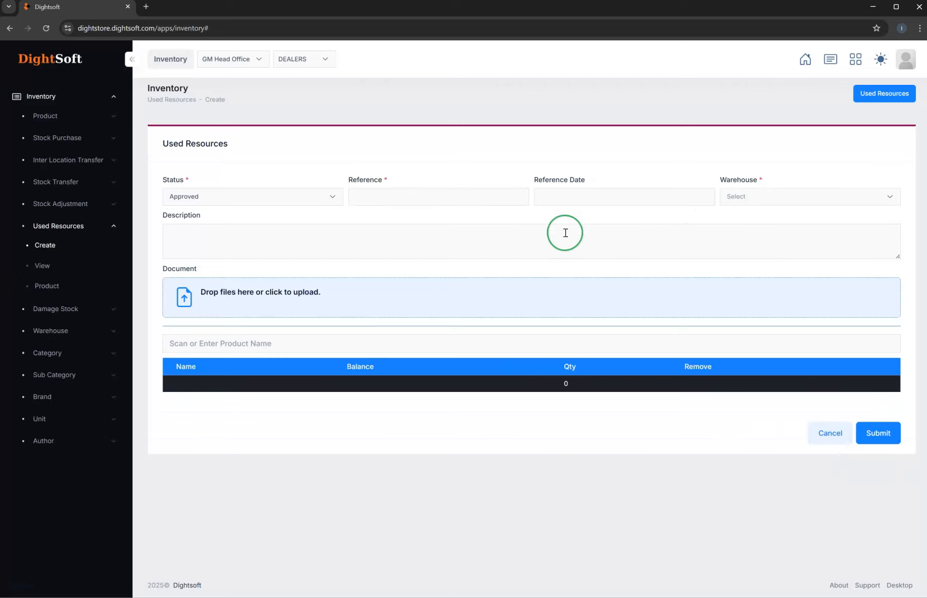
Step: Set the used resources entry's reference to USED and its warehouse to STORE
left_click(591, 201)
left_click(413, 194)
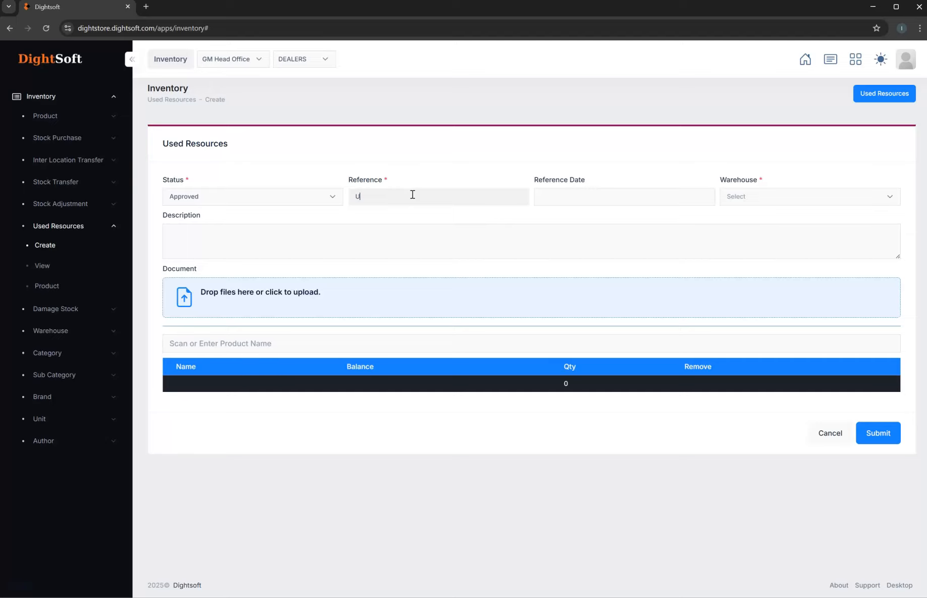
left_click(739, 196)
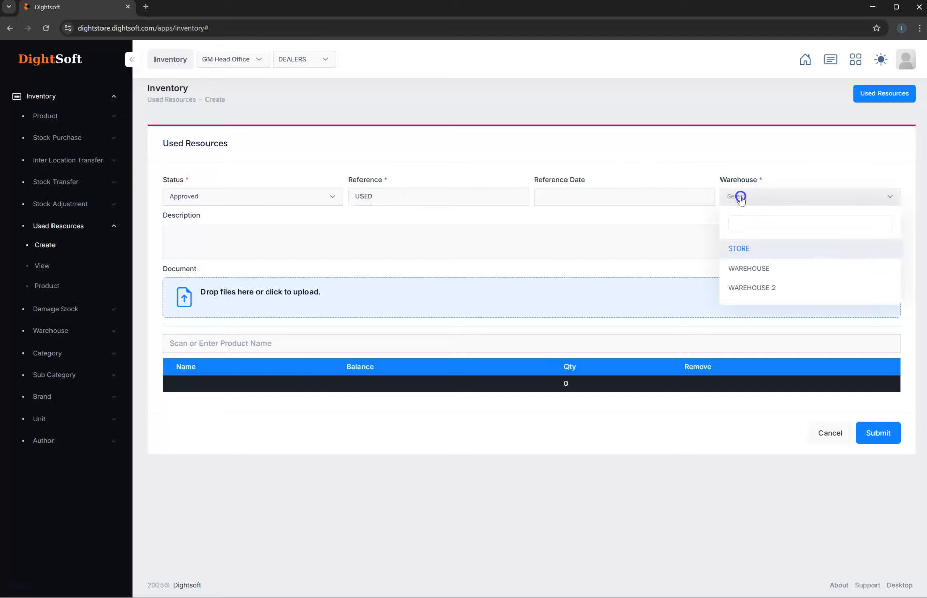
left_click(742, 248)
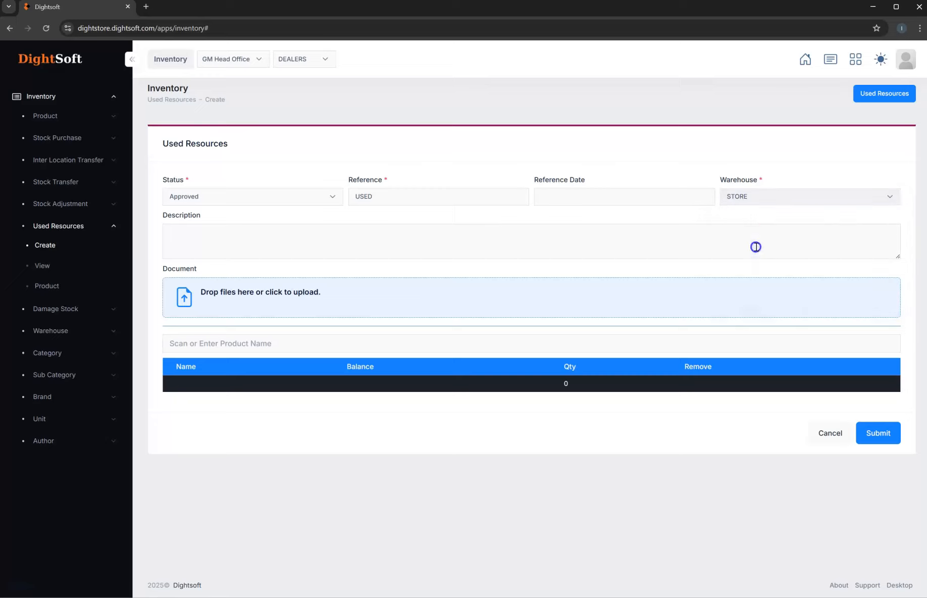
Step: Add PLASTA 7UJ5 with quantity 2 to the used resources entry and submit it
left_click(290, 349)
type("PL")
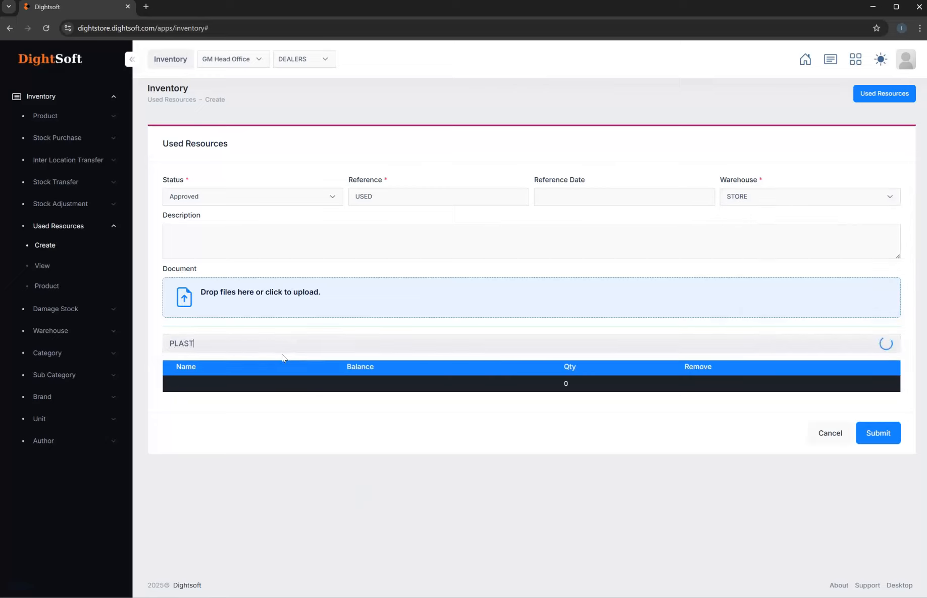
type("AST")
left_click(495, 389)
left_click_drag(495, 389, 474, 391)
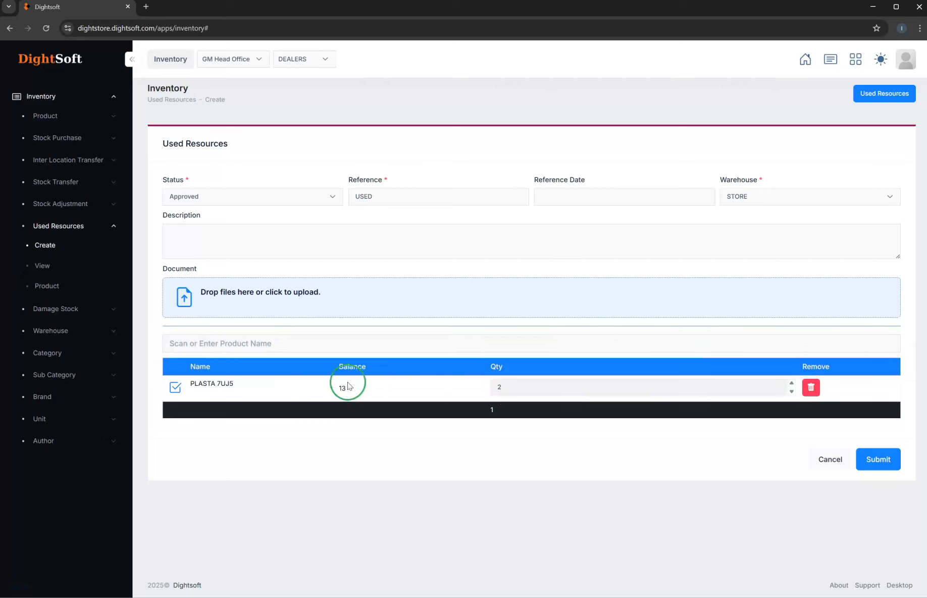
left_click(869, 460)
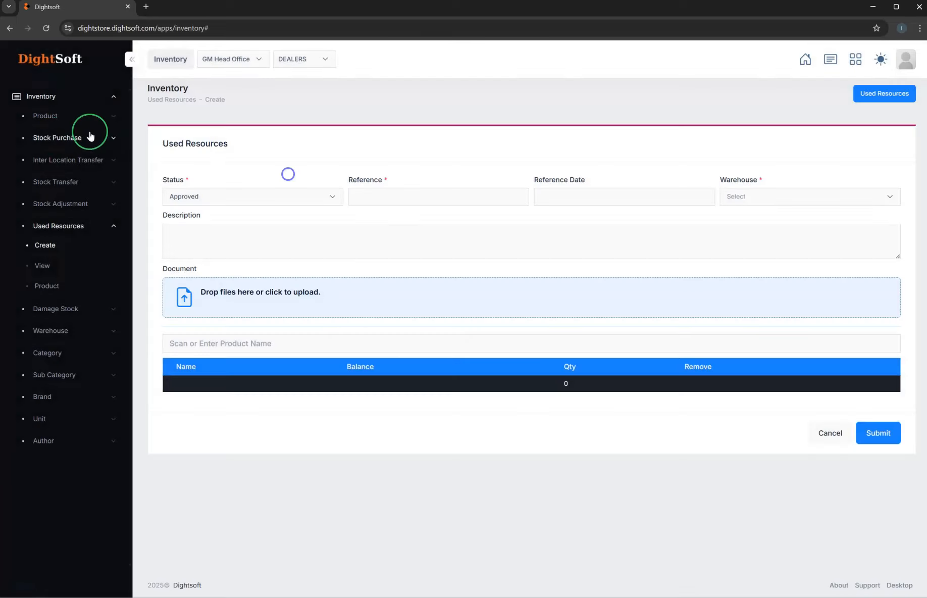
Step: Check PLASTA's total quantity in the product list after recording the used resources
left_click(77, 117)
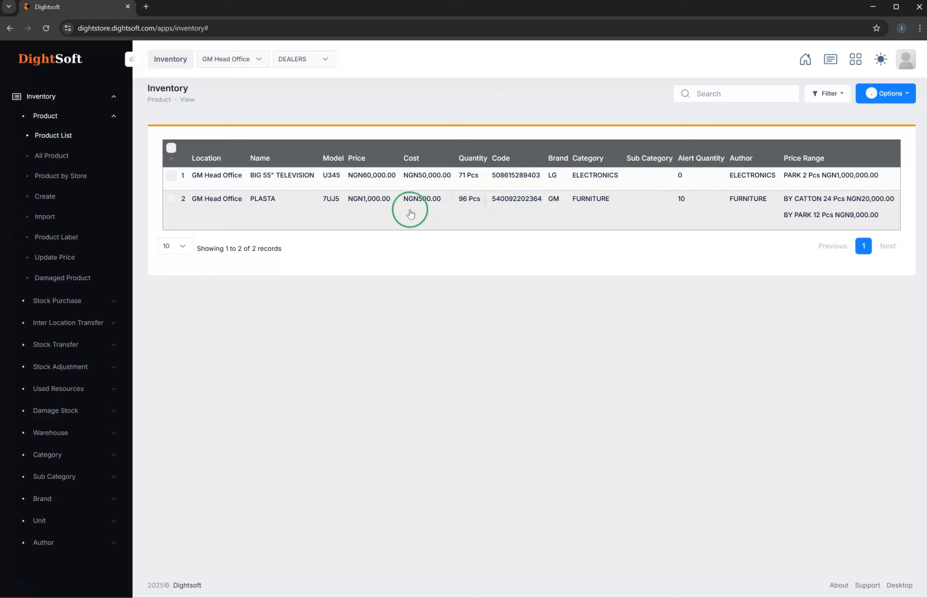
left_click(101, 116)
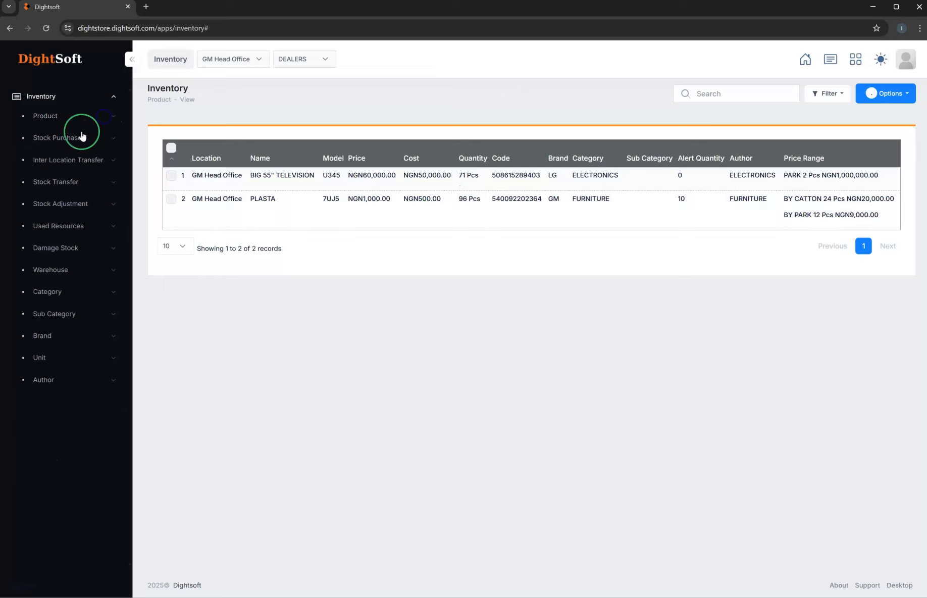
Step: Open a new damage stock entry with reference DM and warehouse STORE
left_click(63, 248)
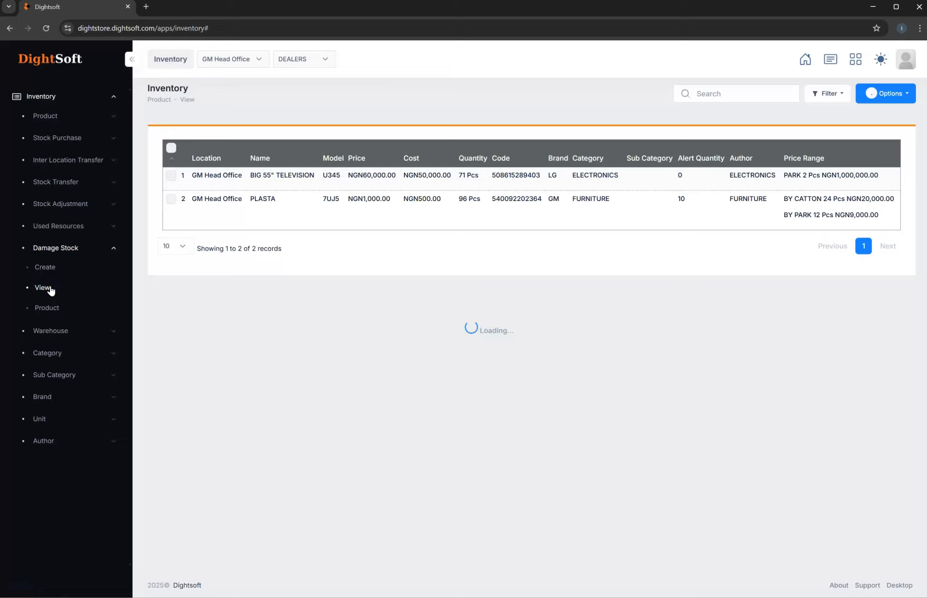
left_click(52, 270)
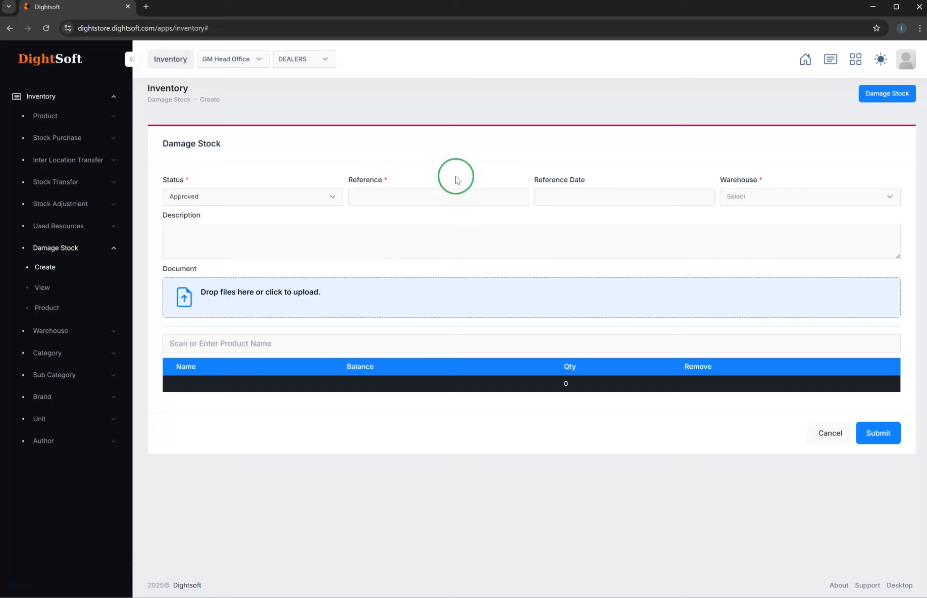
left_click(437, 193)
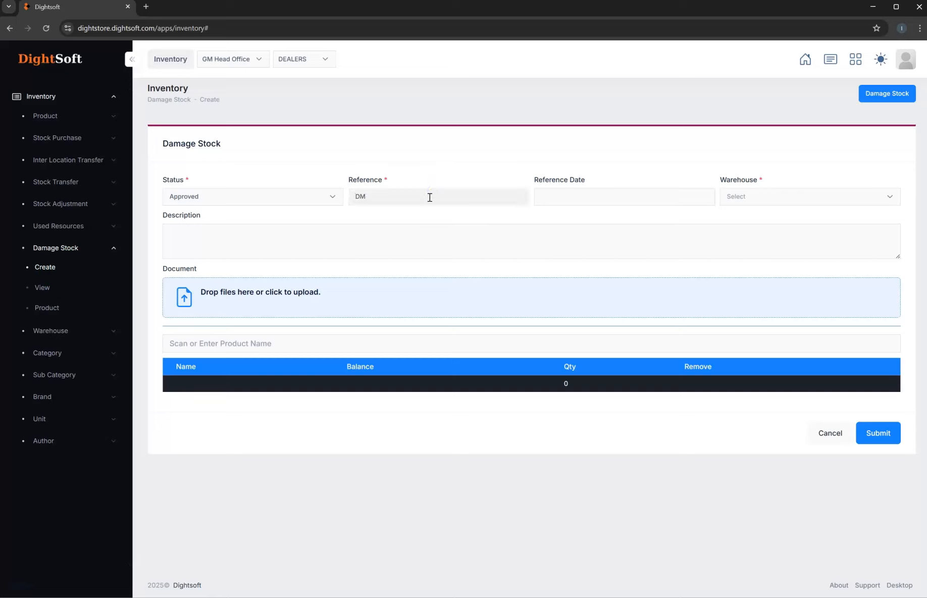
left_click(737, 198)
left_click(760, 250)
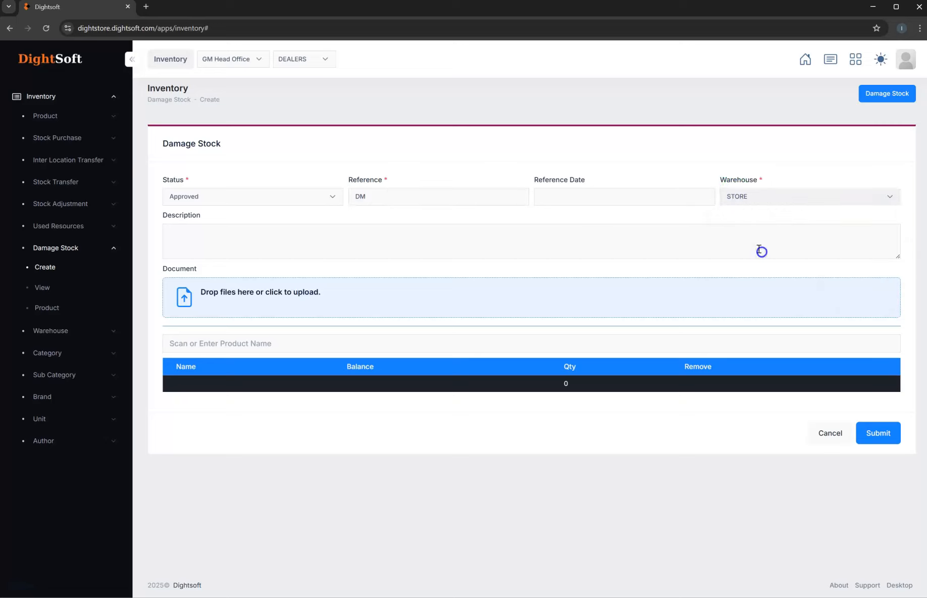
Step: Add PLASTA 7UJ5 with quantity 1 to the damage stock entry and submit it
left_click(428, 340)
type("PL")
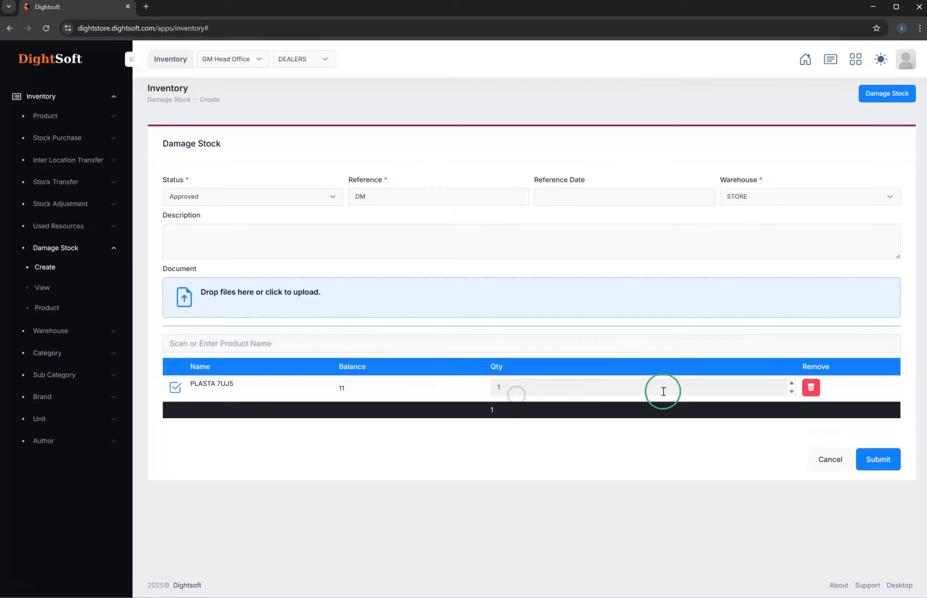
left_click(503, 389)
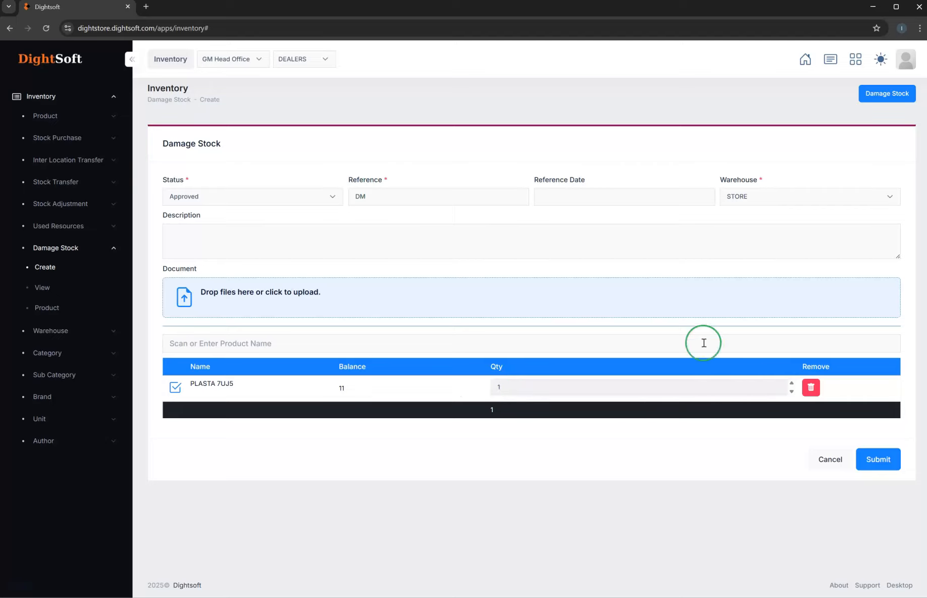
left_click(879, 464)
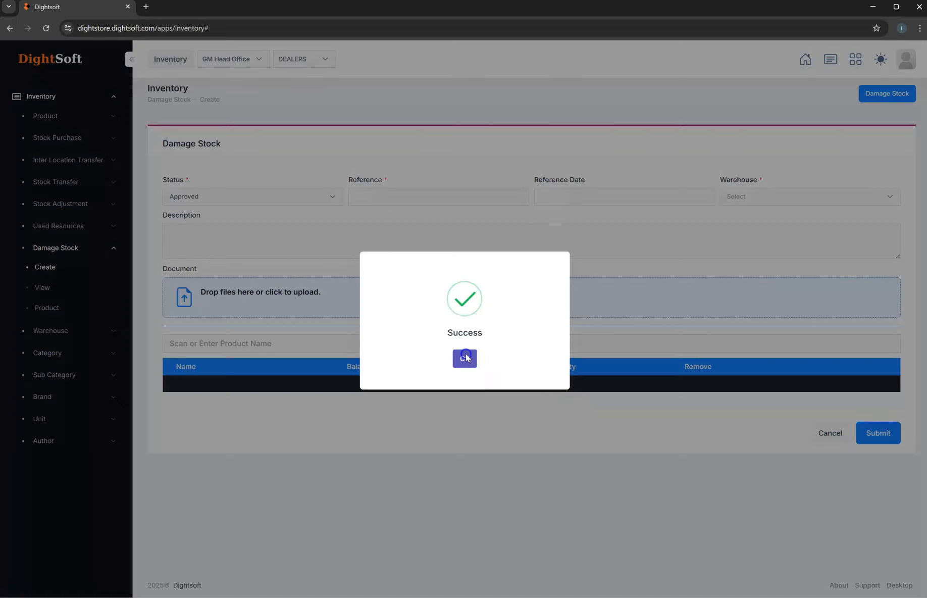
left_click(465, 353)
Step: Check PLASTA's total quantity in the product list and its quantity per warehouse in the product details
left_click(71, 117)
left_click(61, 135)
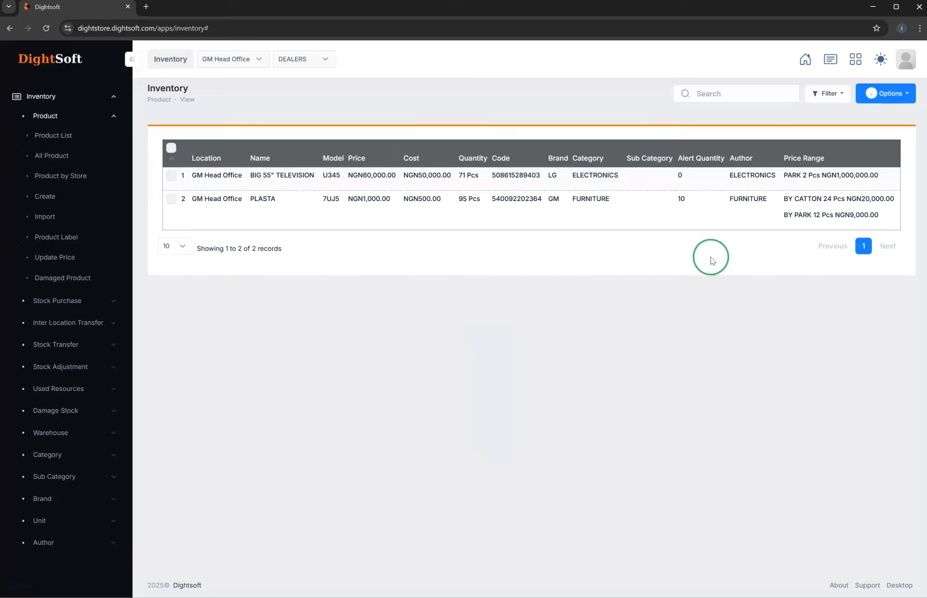
left_click(464, 200)
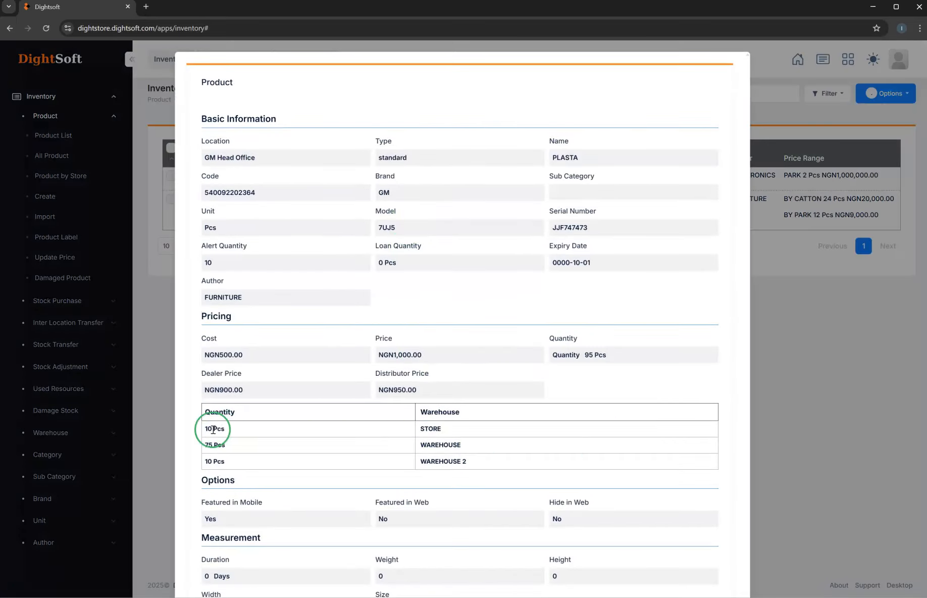
left_click(816, 380)
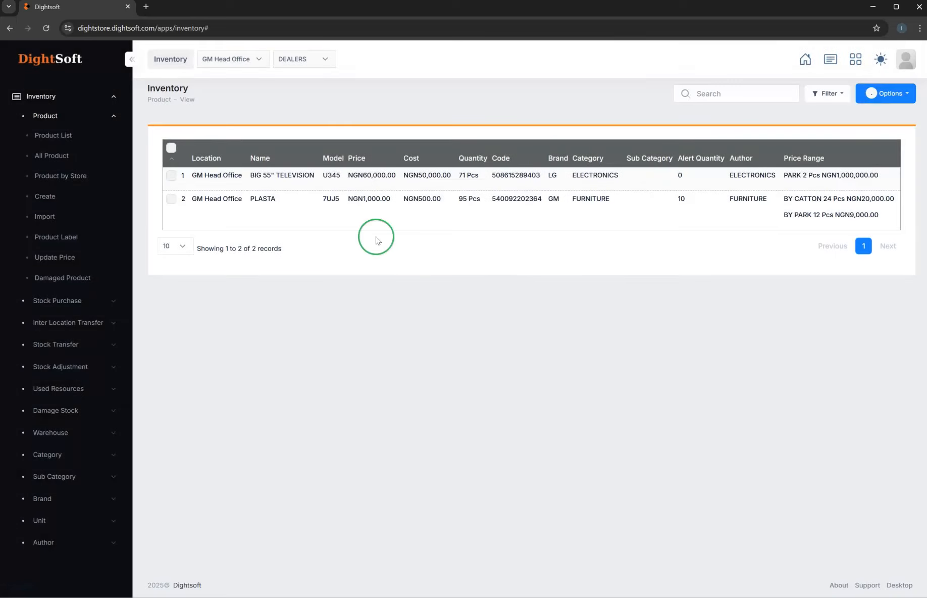
left_click(453, 201)
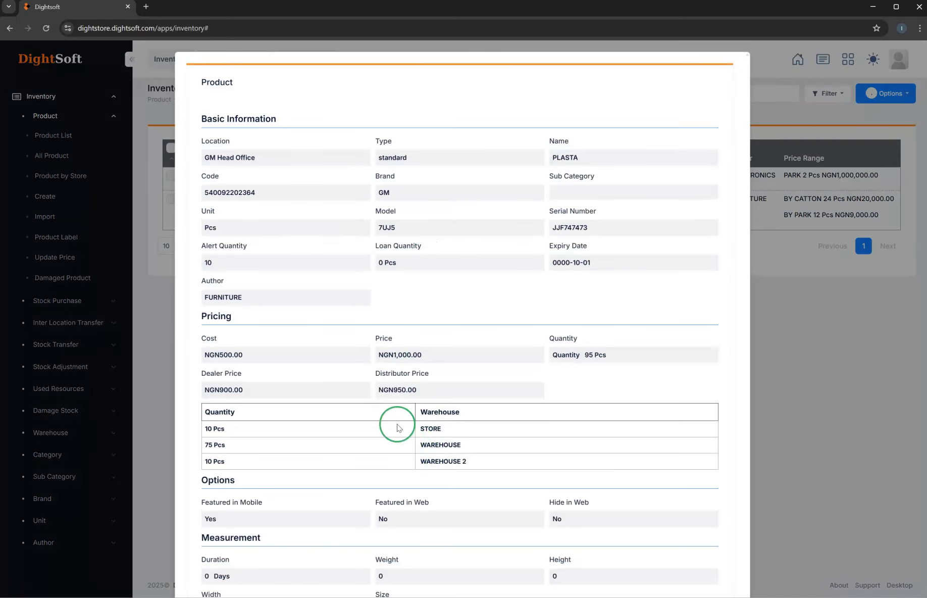
left_click(808, 378)
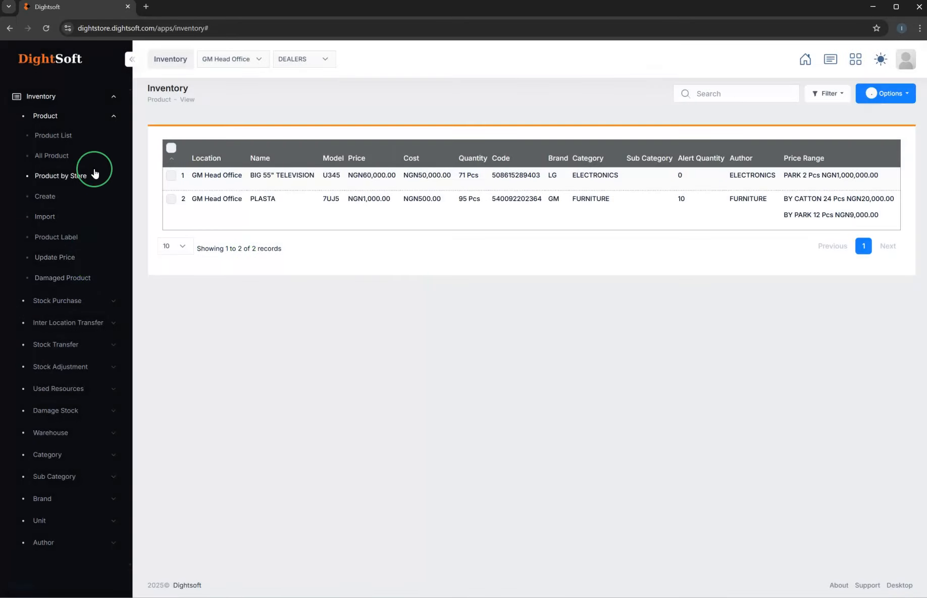
Step: Display the warehouse list and switch the active store from DEALERS to CASH POINT
left_click(102, 120)
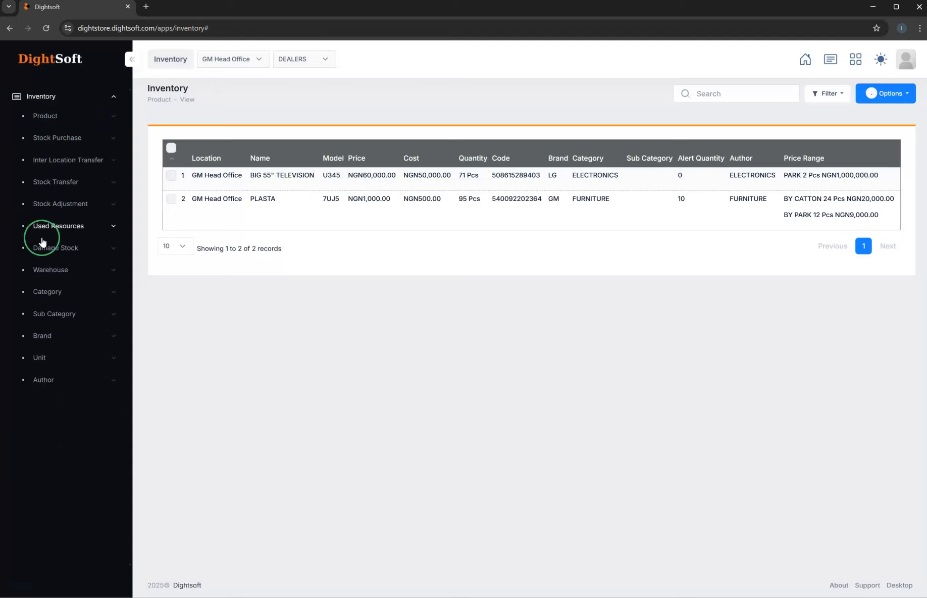
left_click(64, 278)
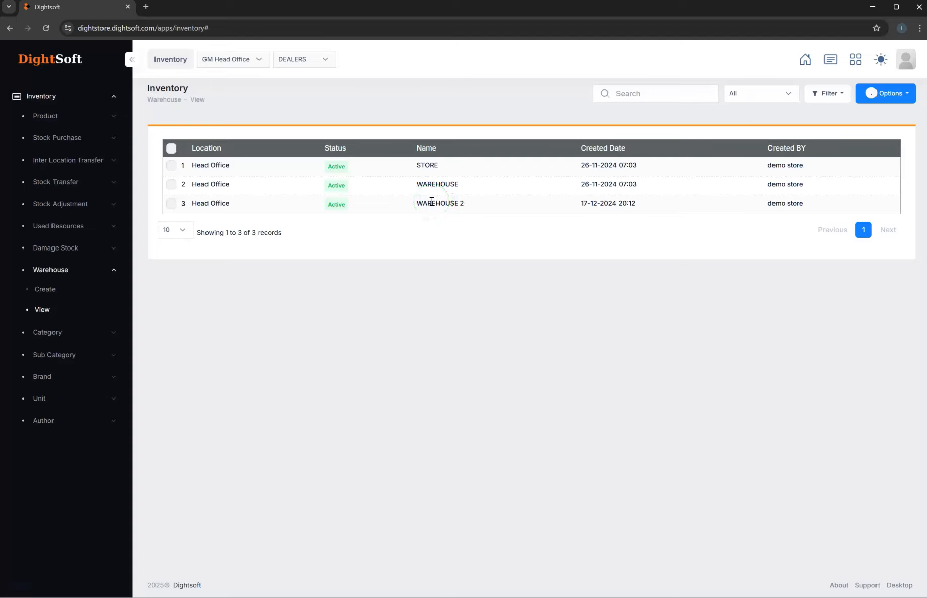
left_click(303, 60)
left_click(314, 111)
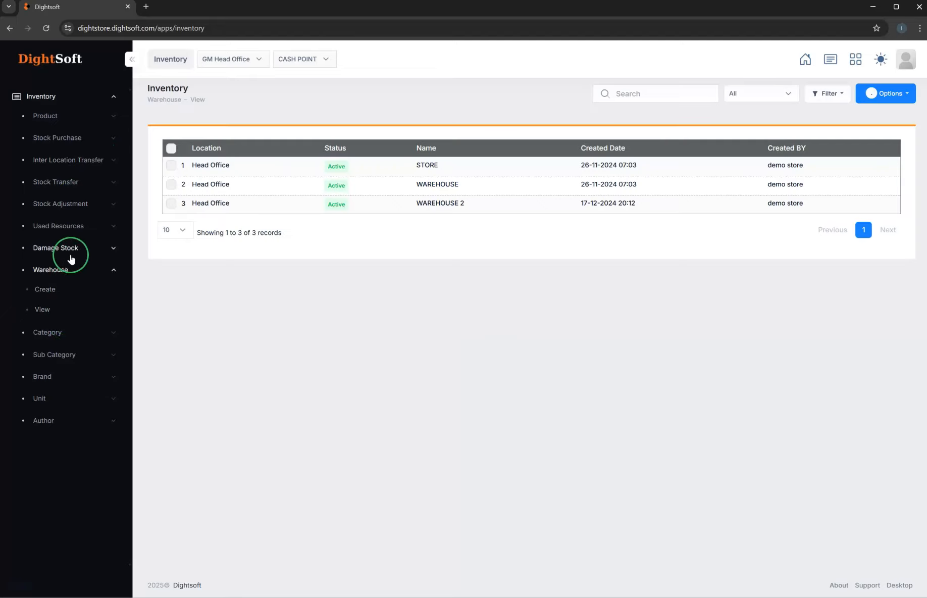
left_click(113, 270)
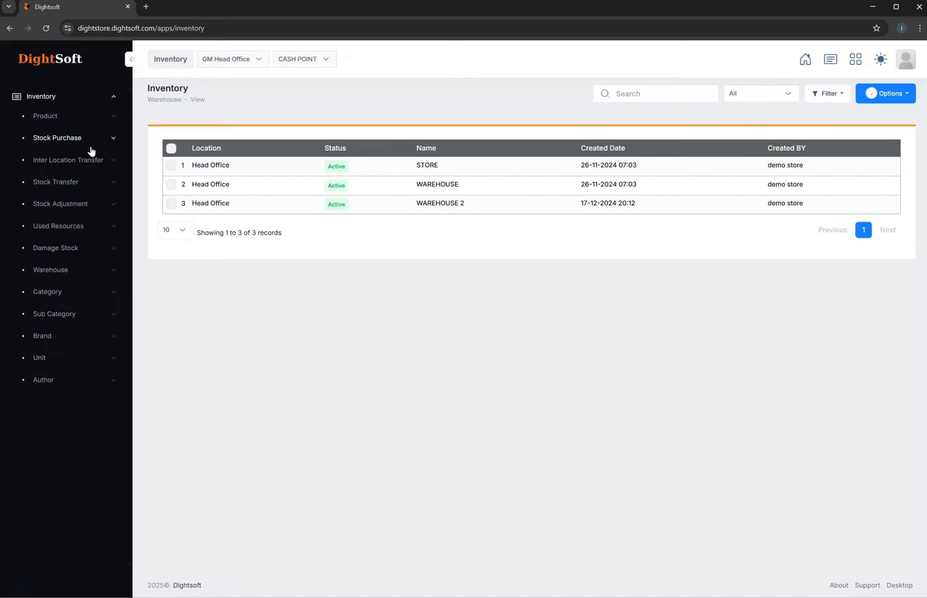
Step: Review the recorded stock purchases in the stock purchase list
left_click(112, 130)
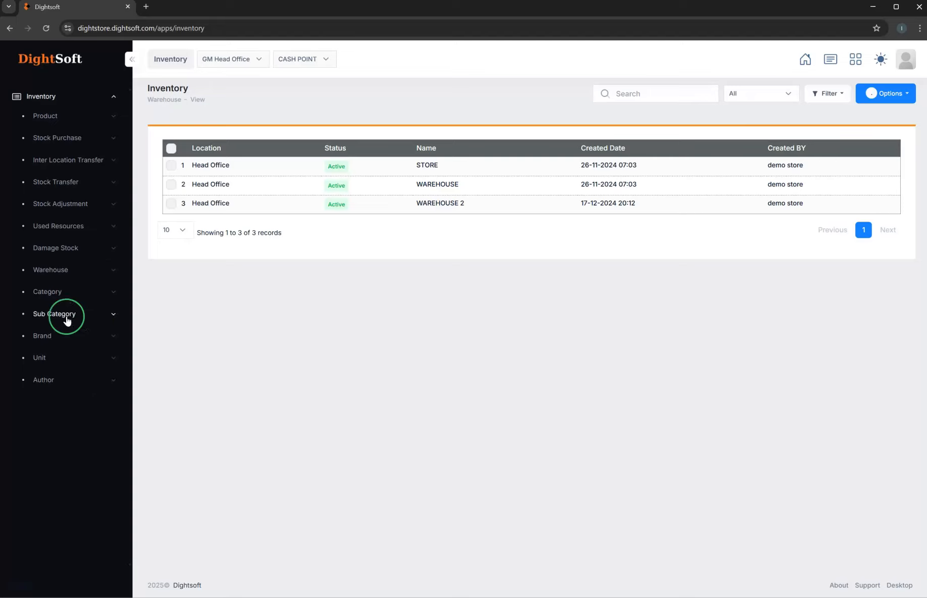
left_click(65, 139)
left_click(45, 178)
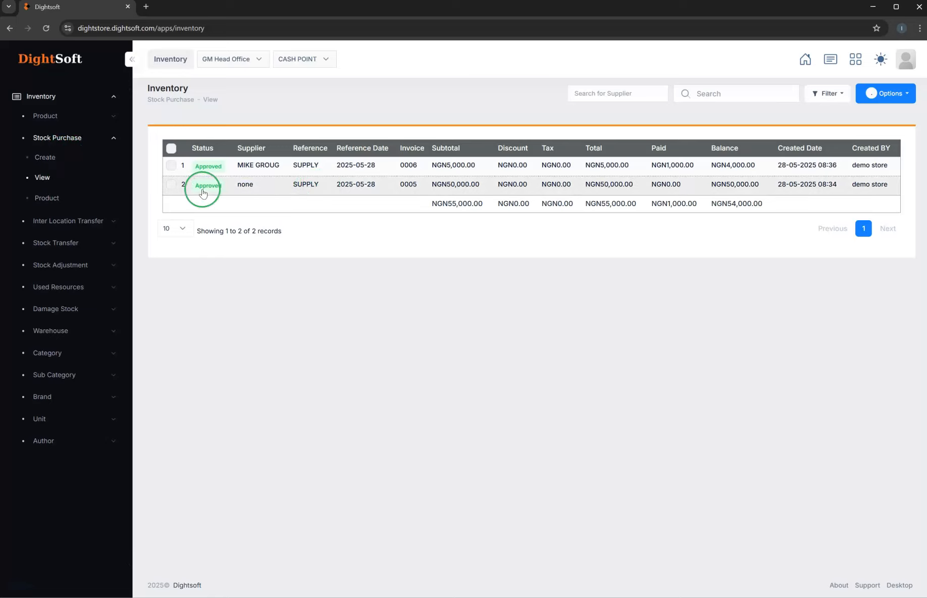
left_click(89, 144)
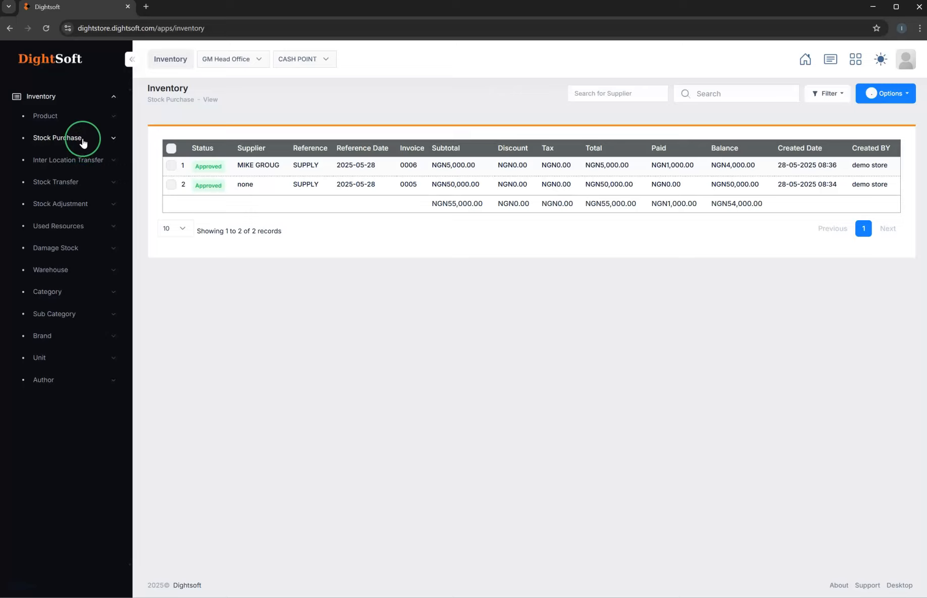
left_click(78, 140)
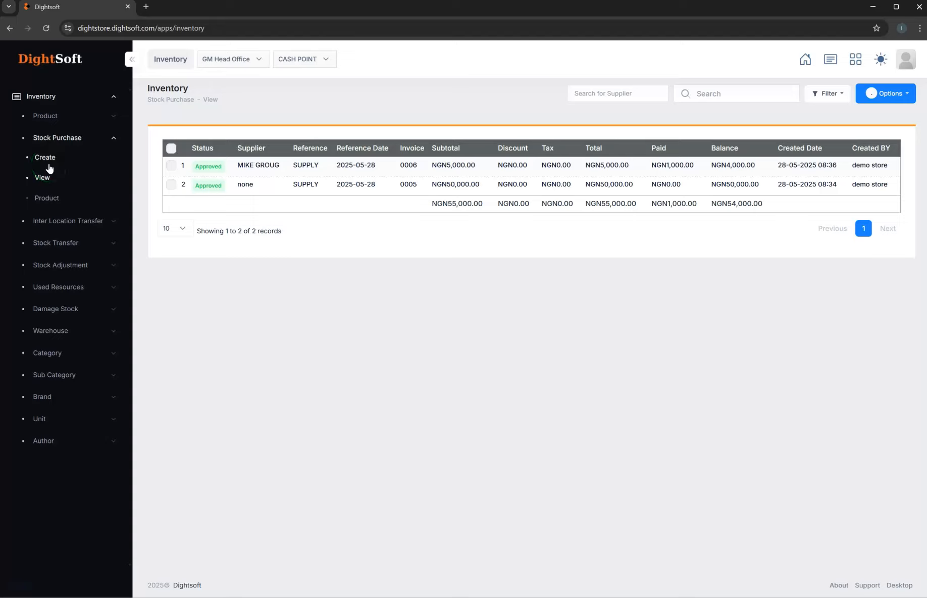
left_click(59, 159)
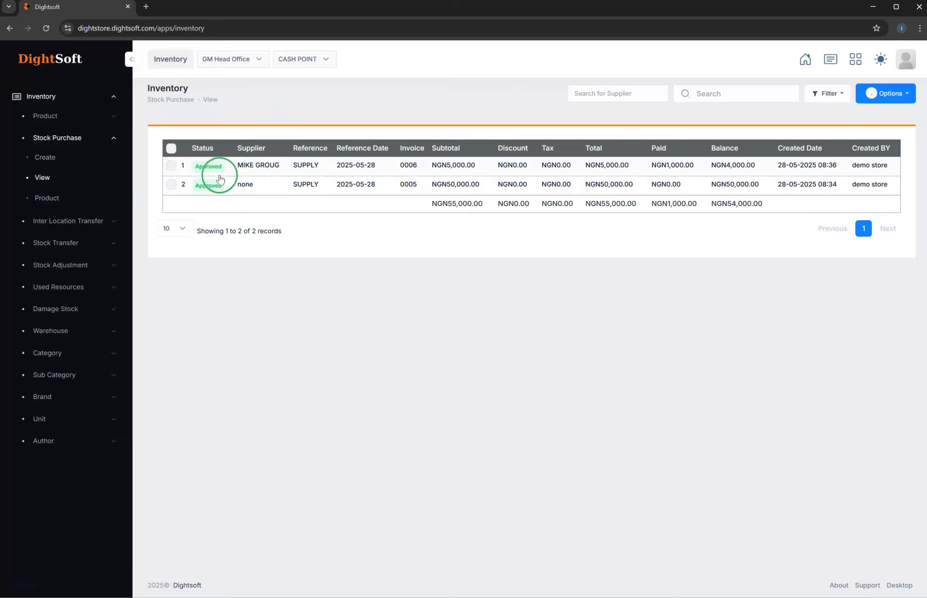
left_click(51, 176)
Step: Open a blank stock purchase form and look over its purchase, supplier, payment and product fields
left_click(57, 156)
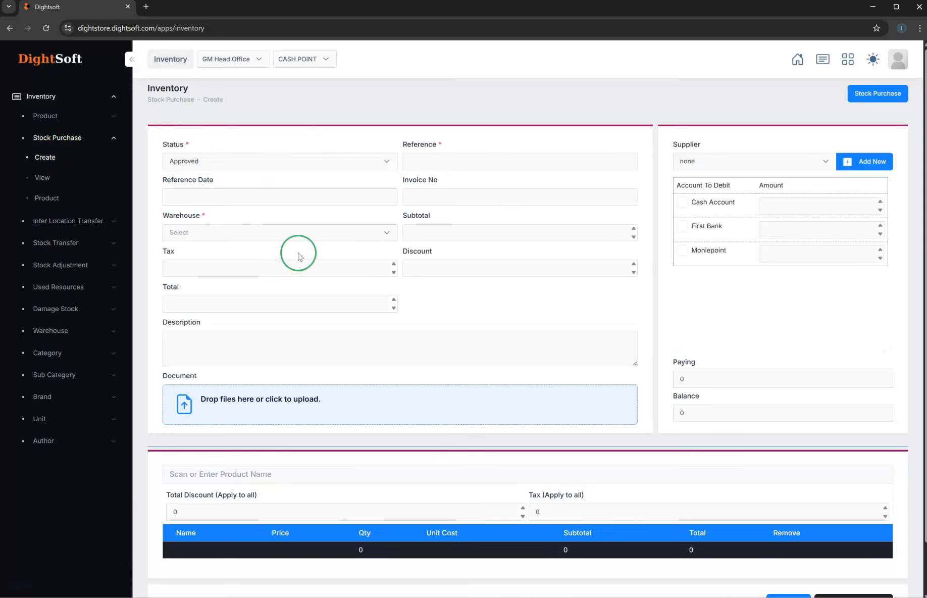
scroll(555, 345, "down", 1)
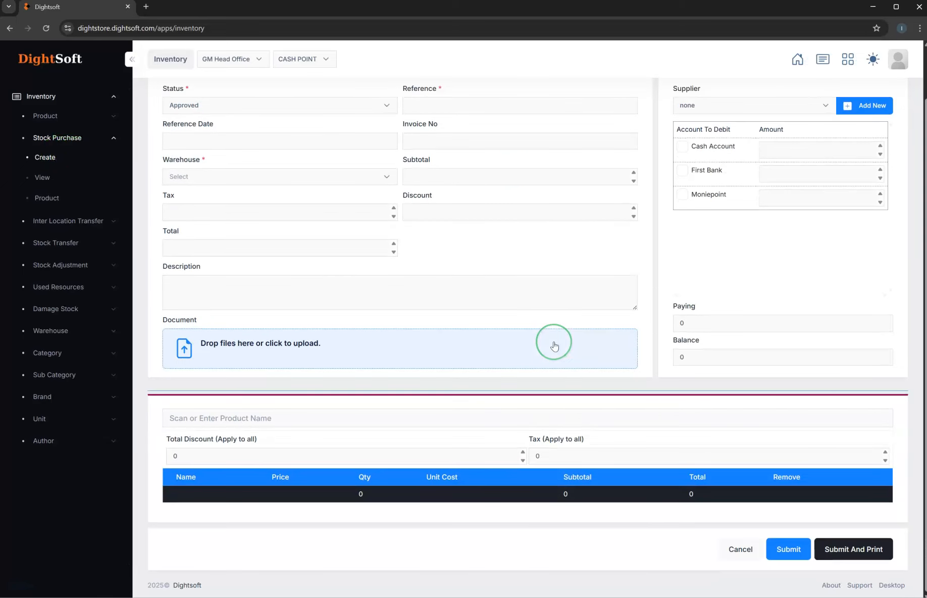
scroll(554, 346, "up", 1)
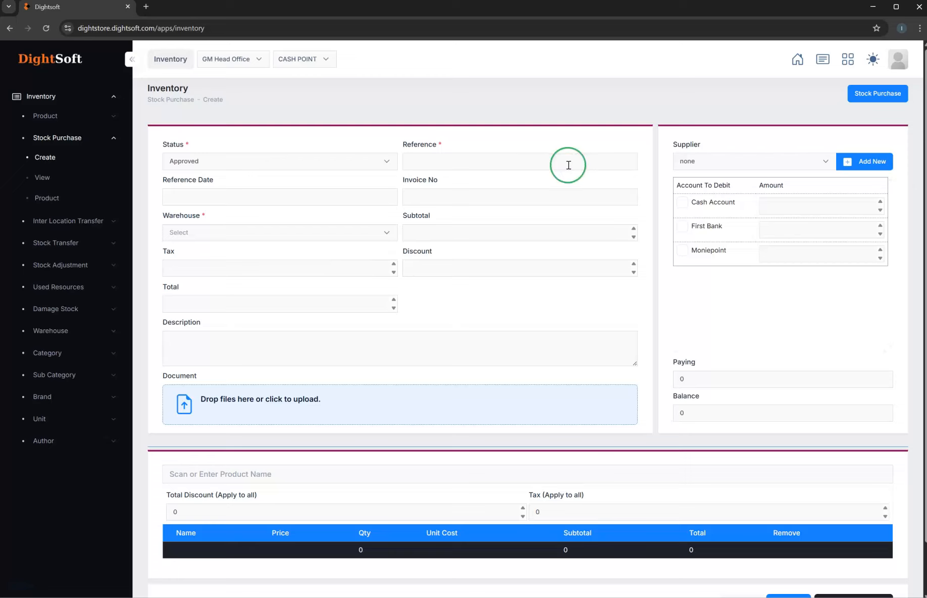
scroll(81, 266, "down", 1)
scroll(81, 267, "up", 1)
Step: Open the Store sales screen for CASH POINT and add PLASTA 7UJ5 to the sale
left_click(796, 60)
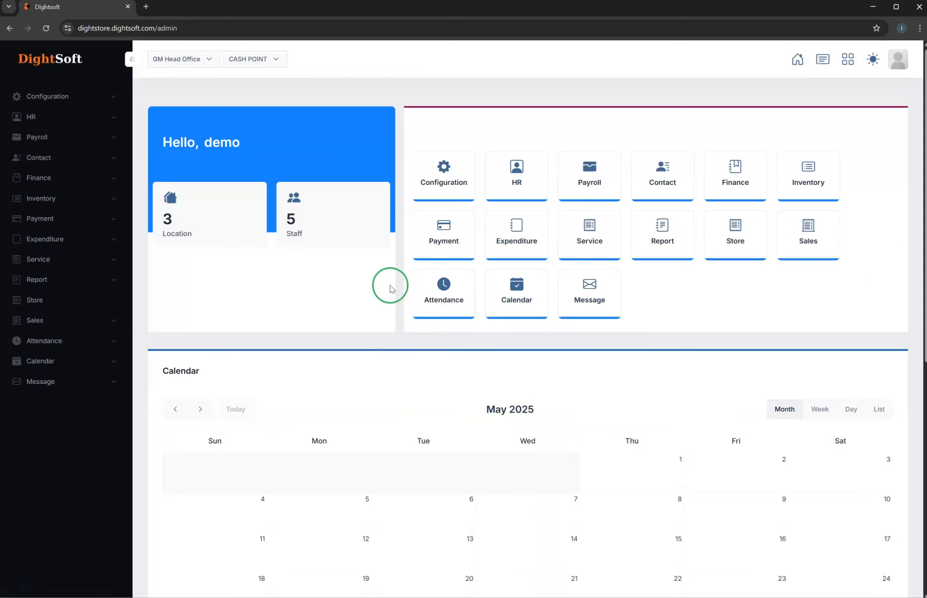
left_click(740, 236)
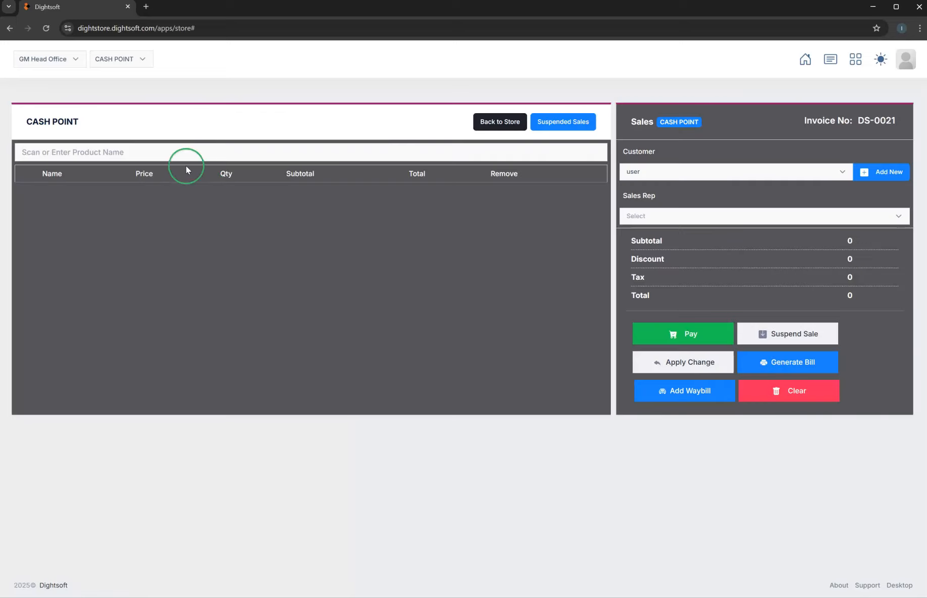
left_click(179, 155)
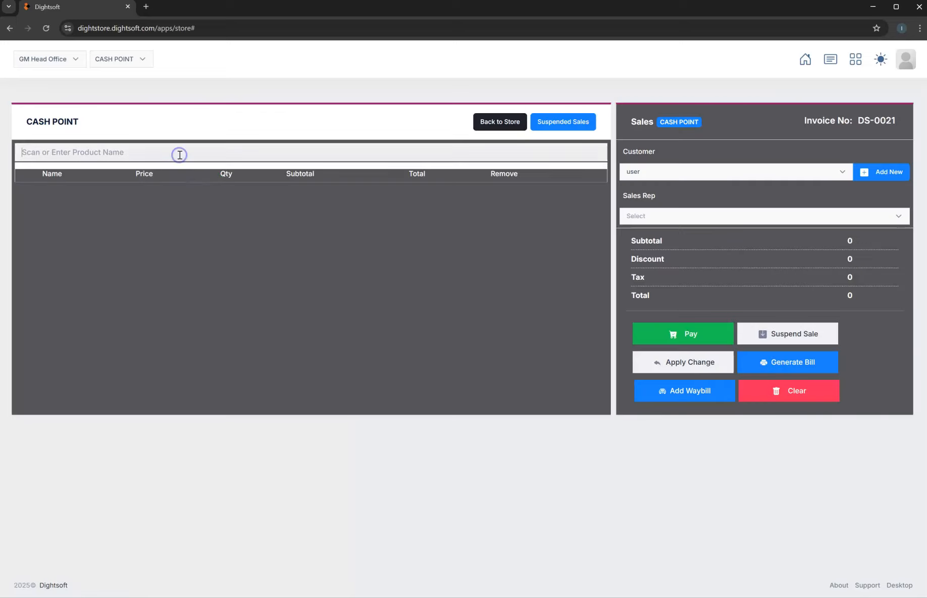
type("PLASTA")
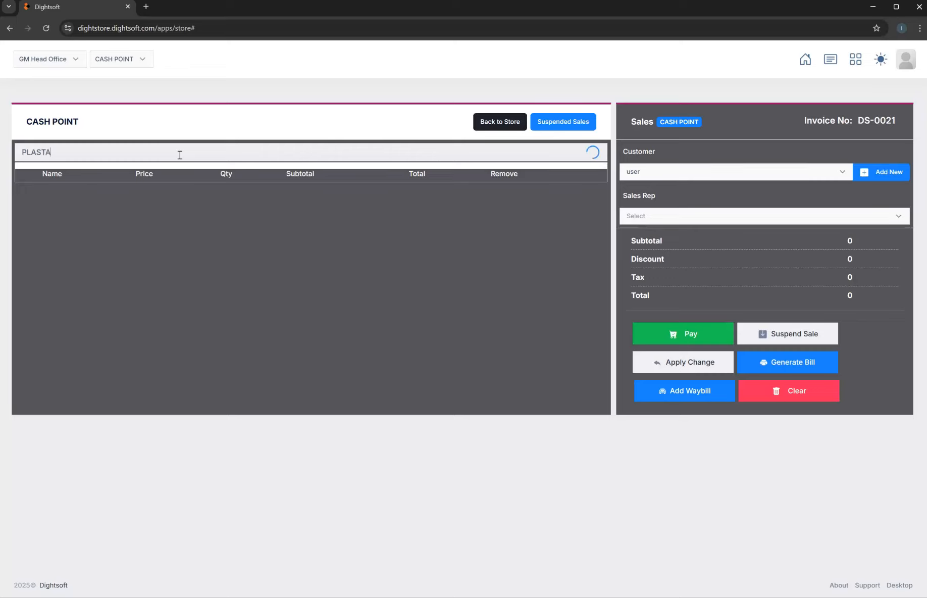
left_click(201, 194)
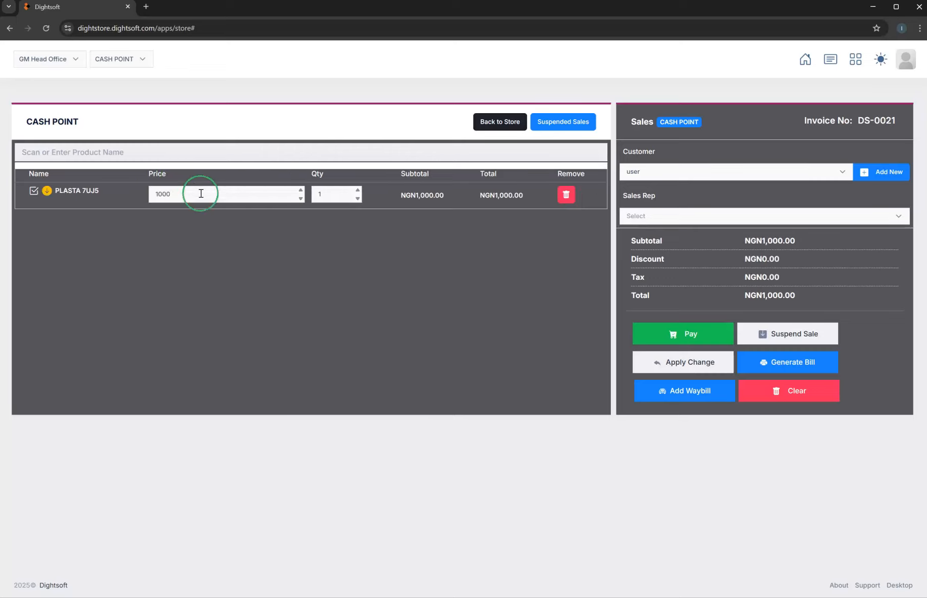
Step: Set the quantity of PLASTA 7UJ5 in the sale to 2
left_click(251, 197)
left_click(172, 191)
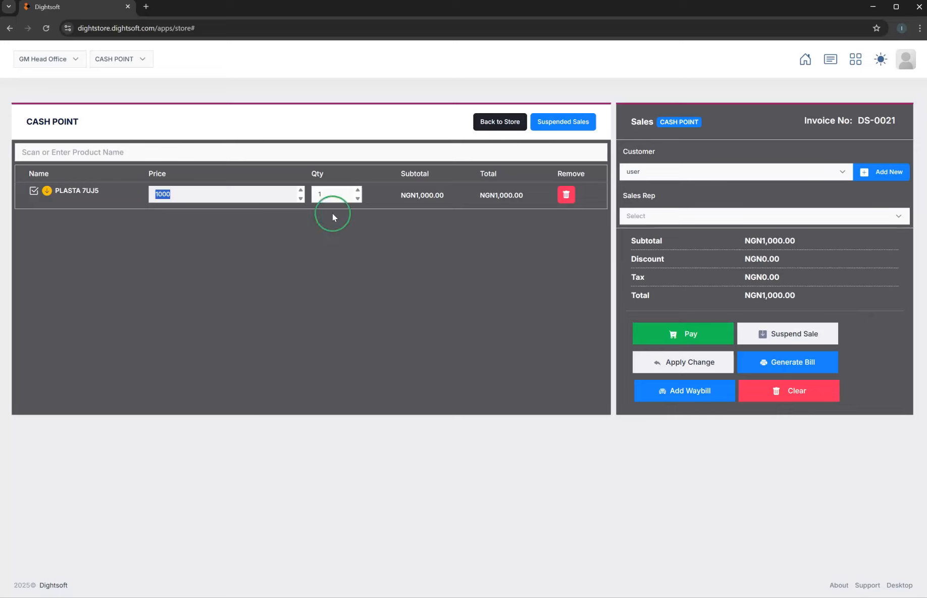
left_click(357, 189)
left_click(318, 217)
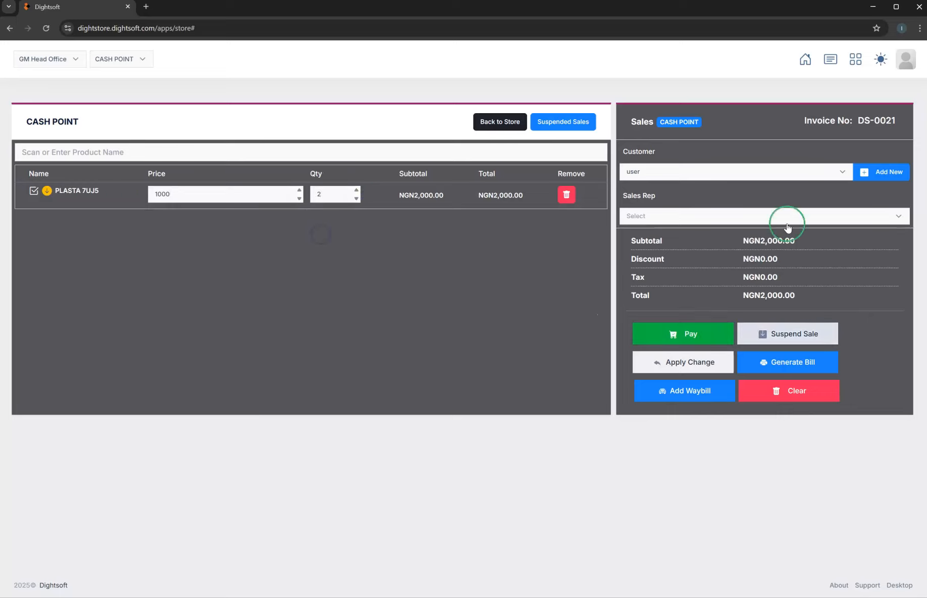
Step: Add a new customer with the title Mr, entering the customer's name and phone number, and save the record
left_click(867, 173)
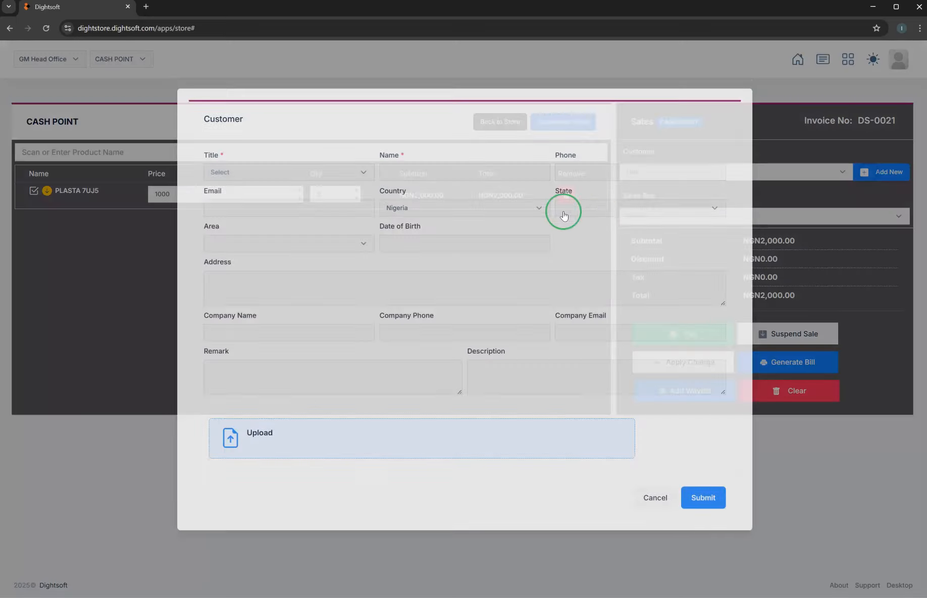
left_click(313, 186)
left_click(262, 249)
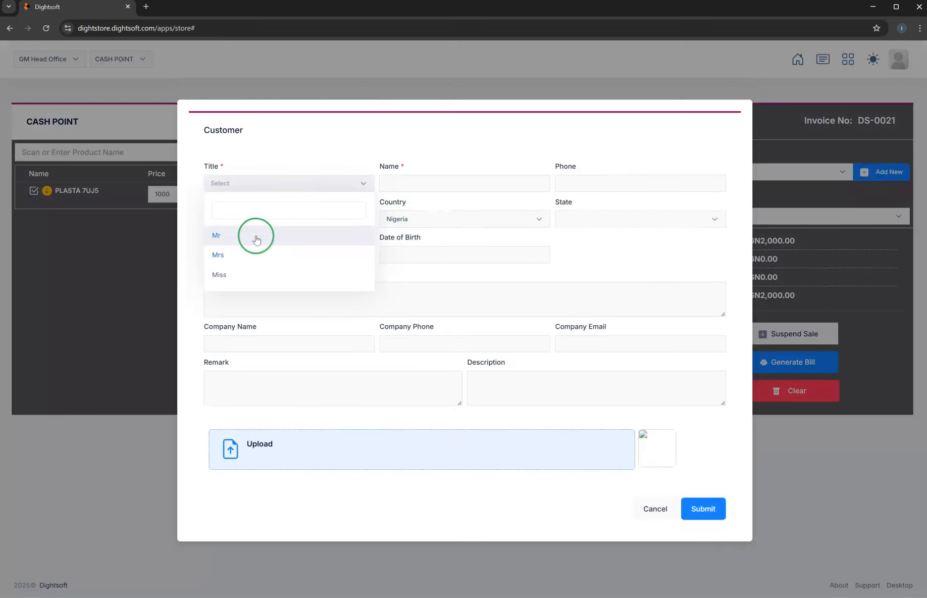
left_click(252, 235)
left_click(413, 190)
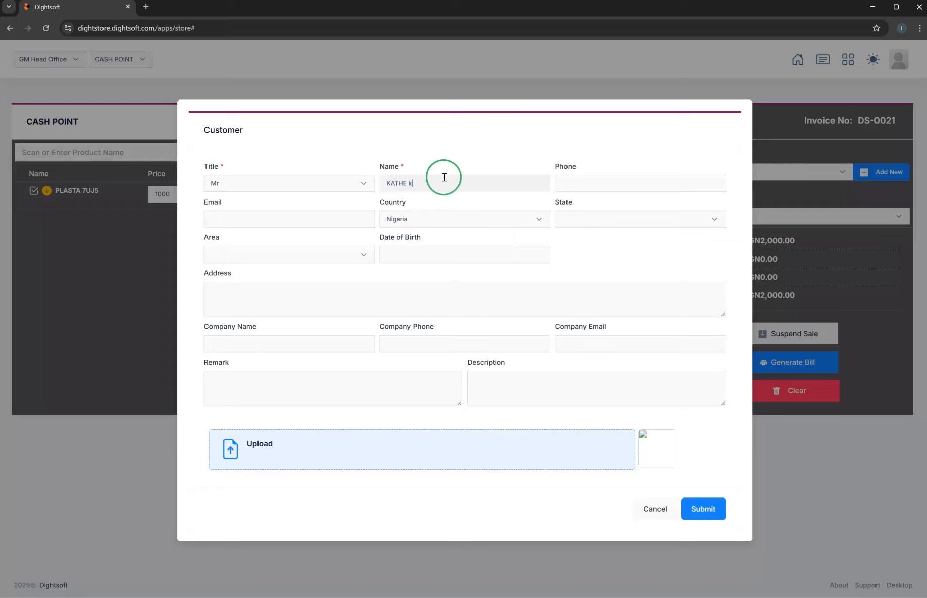
left_click(617, 182)
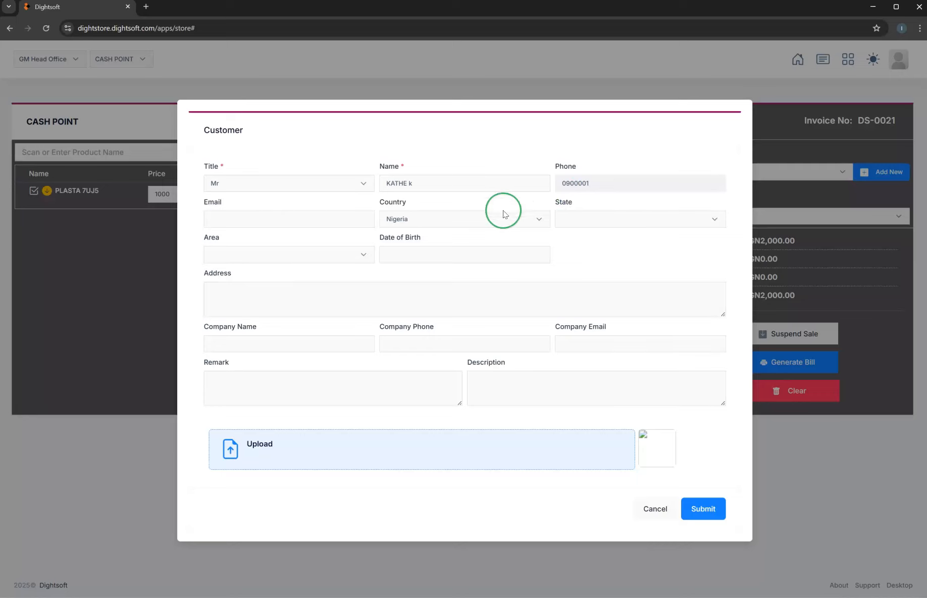
left_click(715, 513)
left_click(465, 358)
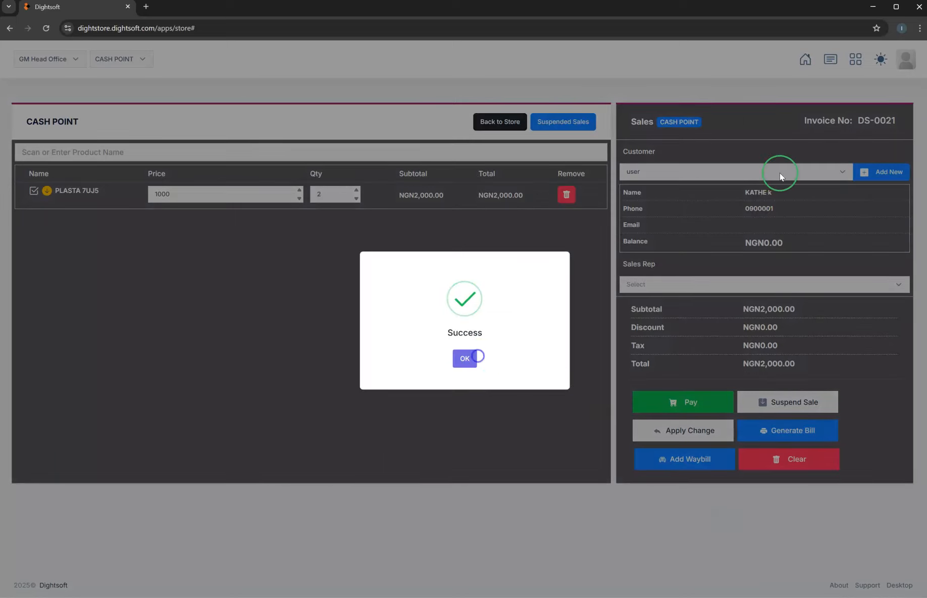
left_click(464, 358)
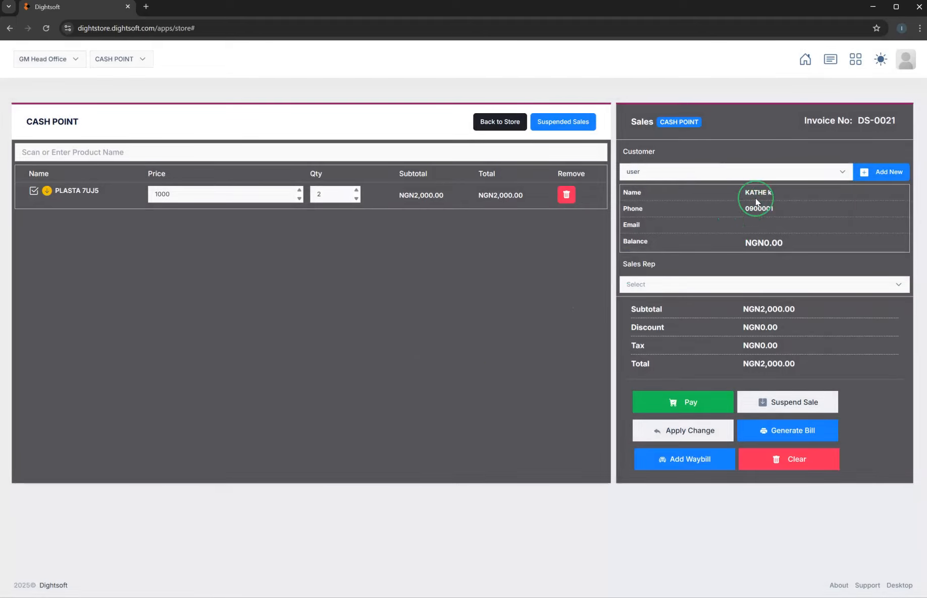
left_click(656, 173)
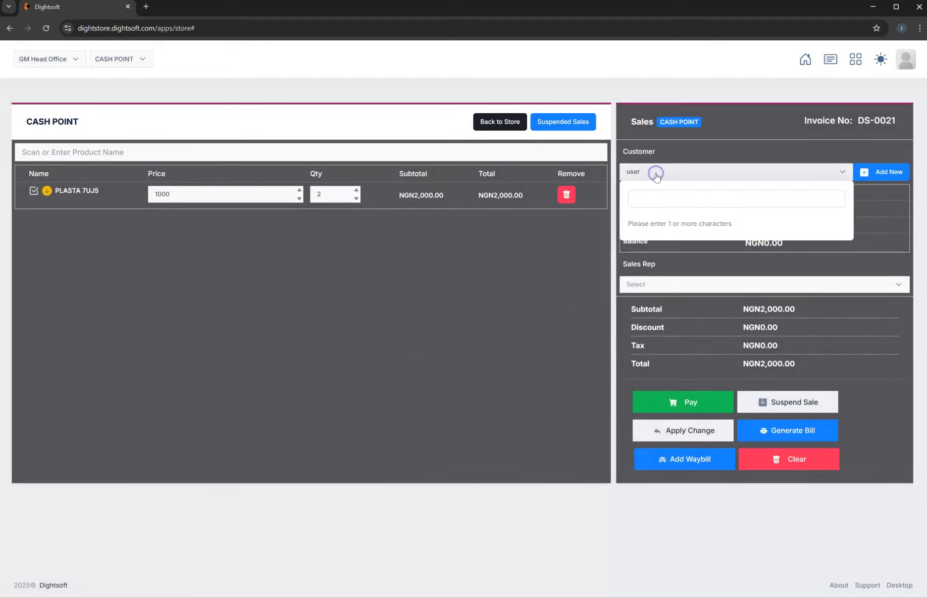
type("j")
left_click(648, 240)
left_click(879, 222)
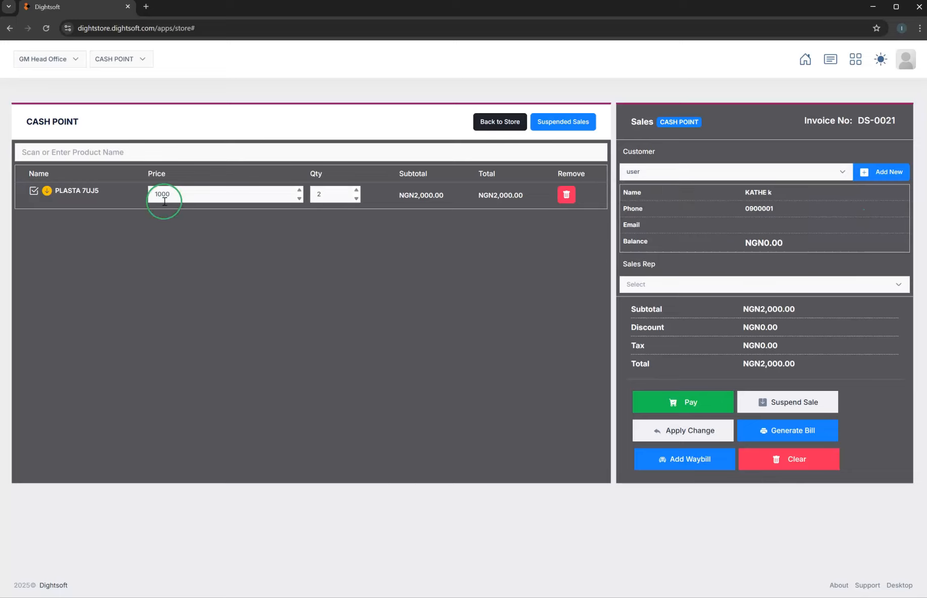
Step: Pay for the PLASTA 7UJ5 sale with 2000 in cash to the Cash Account and submit the payment
left_click(691, 410)
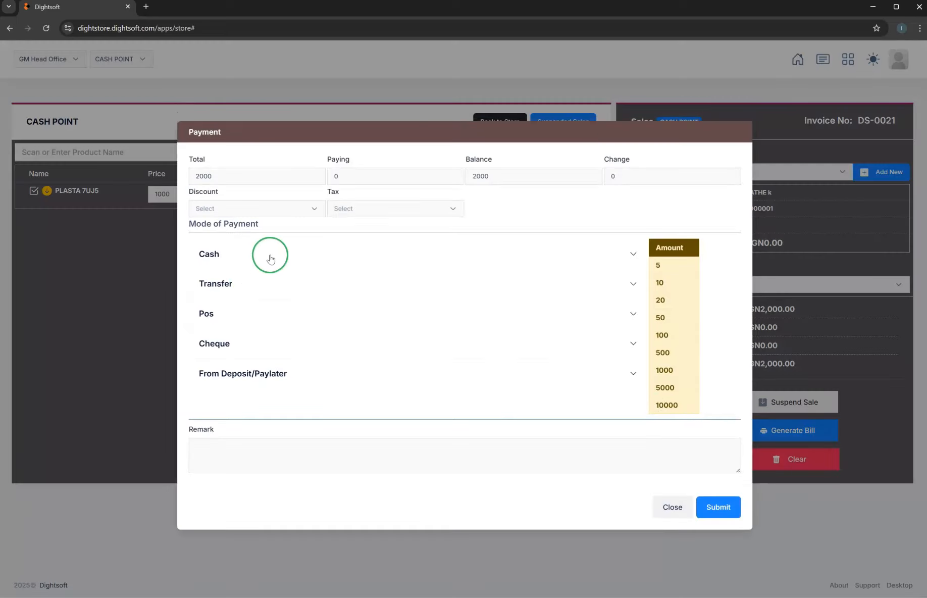
left_click(256, 253)
left_click(256, 284)
left_click(669, 357)
left_click(670, 357)
left_click(517, 288)
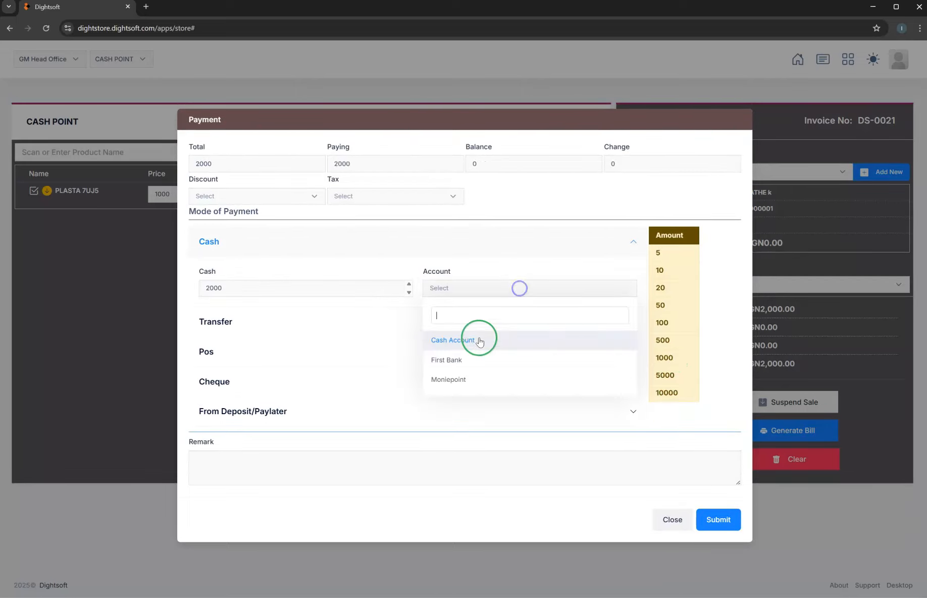
left_click(477, 341)
left_click(710, 519)
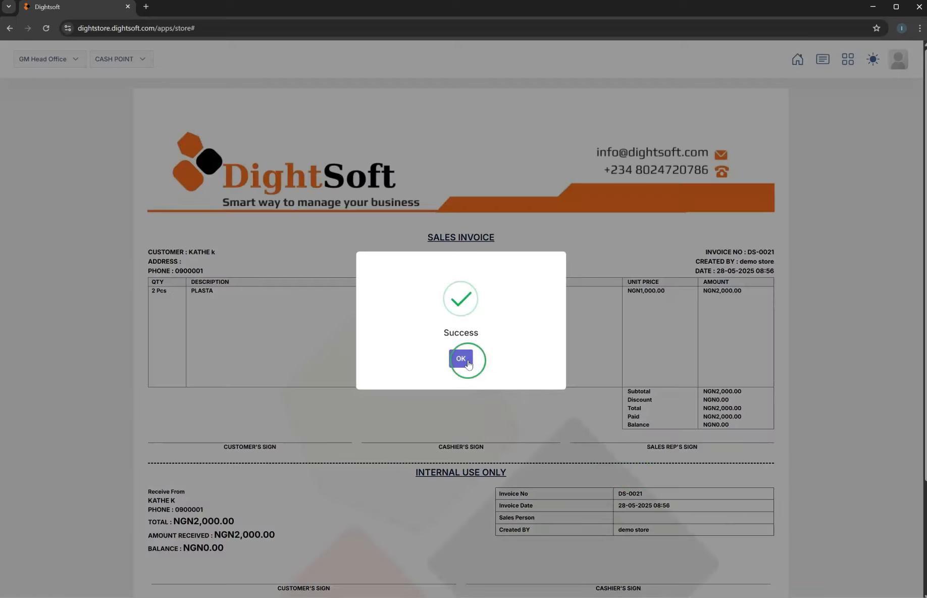
left_click(461, 358)
Step: Look over the sales invoice for the PLASTA sale and return to the sales screen
scroll(470, 398, "down", 3)
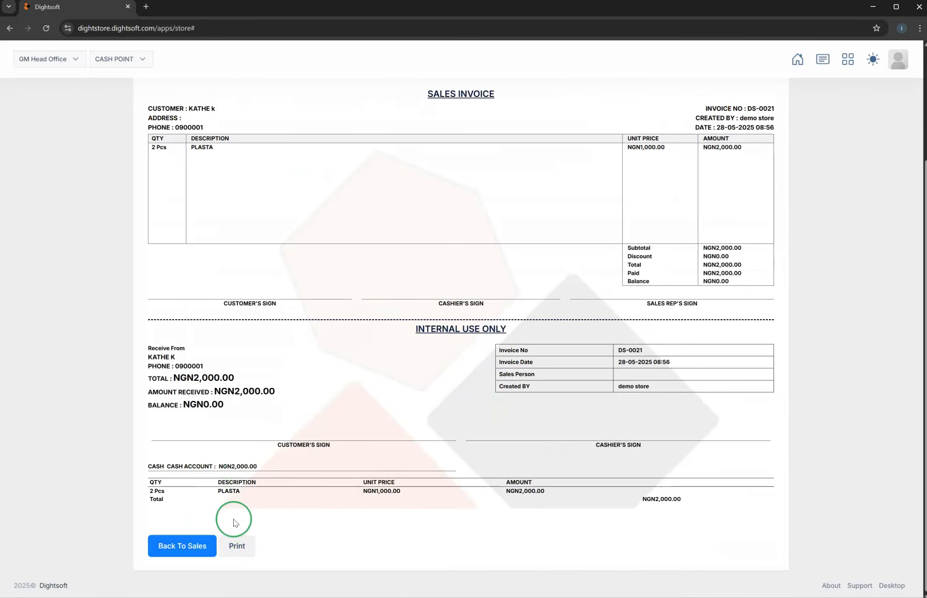
scroll(293, 445, "up", 3)
scroll(404, 384, "down", 2)
scroll(257, 497, "down", 1)
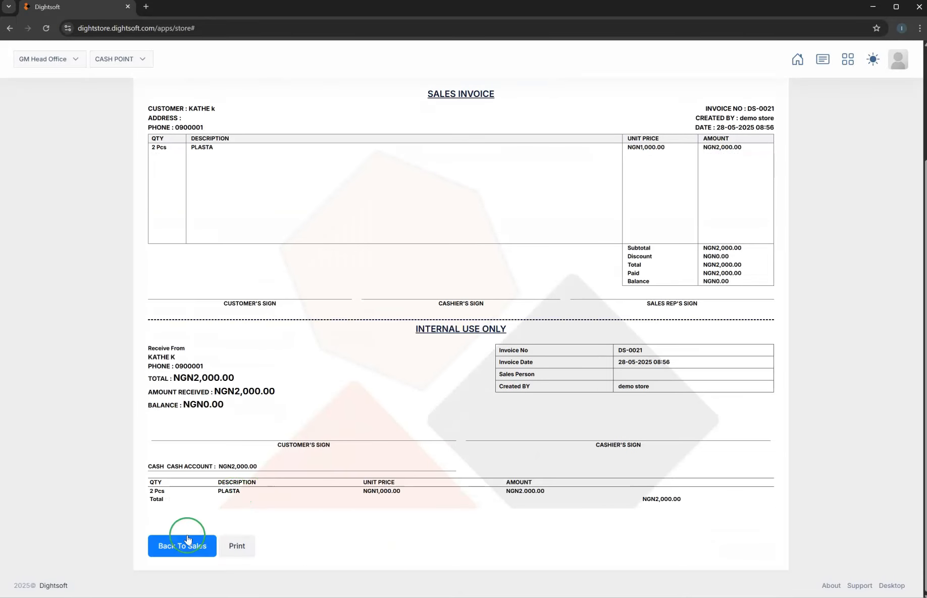
left_click(182, 545)
Step: Add PLASTA 7UJ5 to a new CASH POINT sale and assign the newly created customer to it
left_click(314, 152)
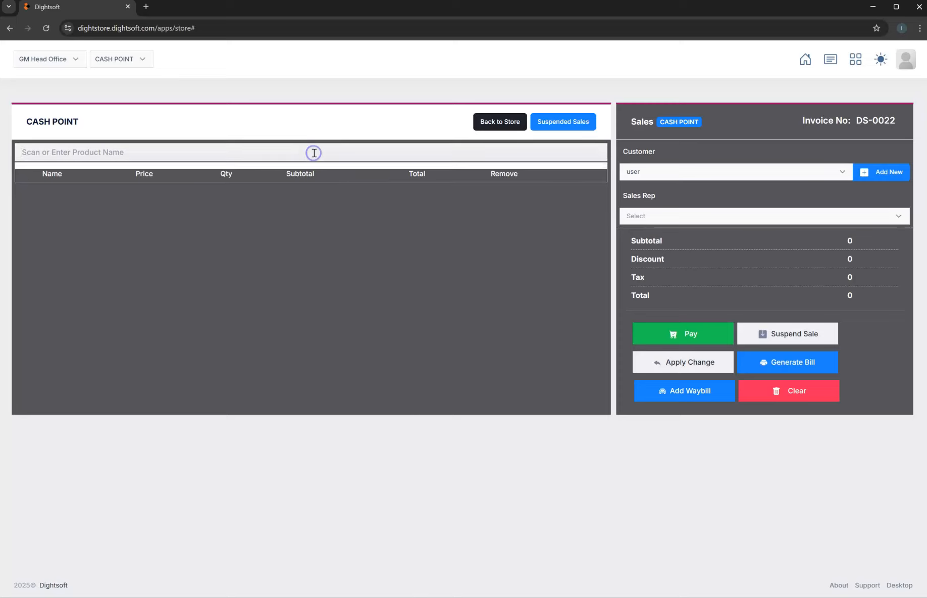
type("pla")
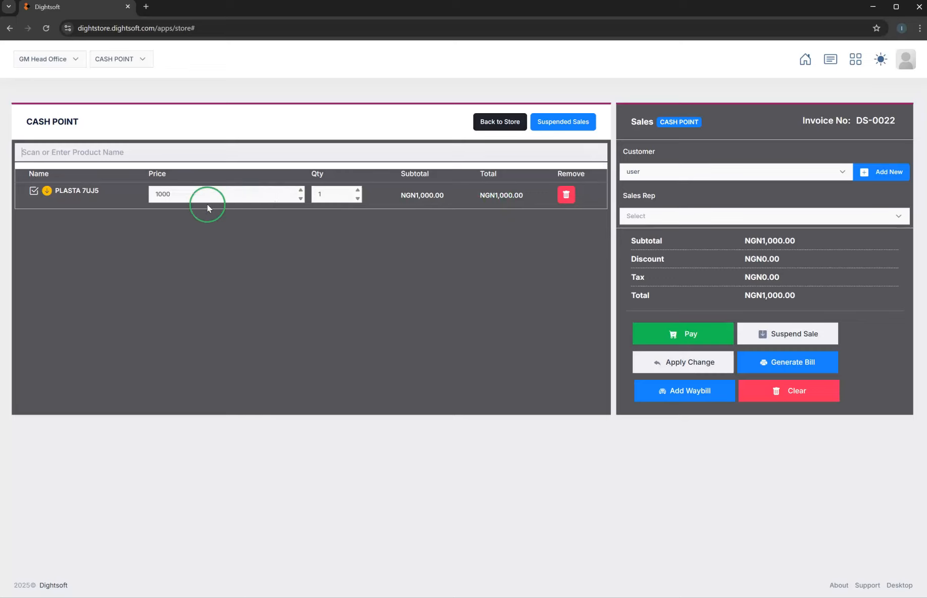
left_click(165, 194)
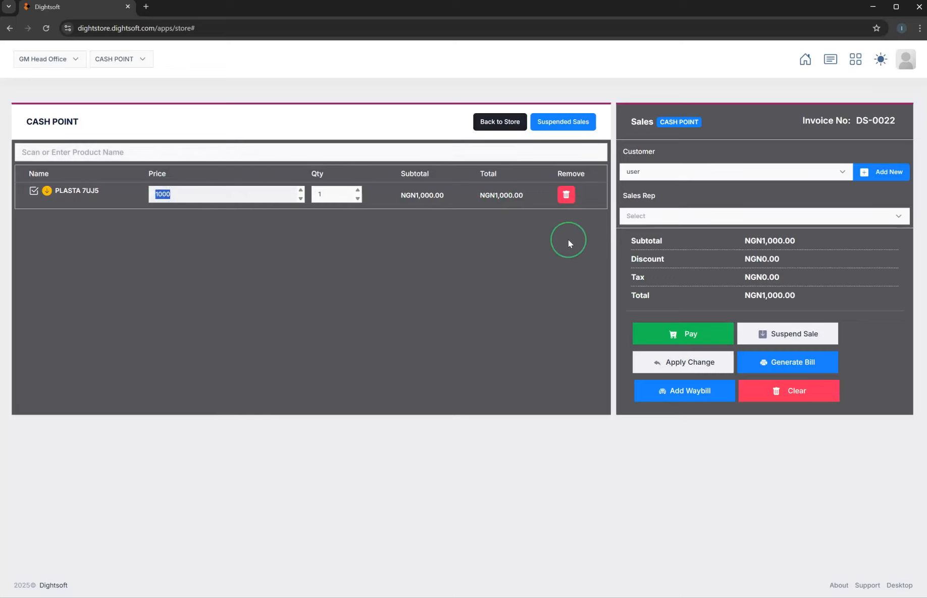
left_click(787, 172)
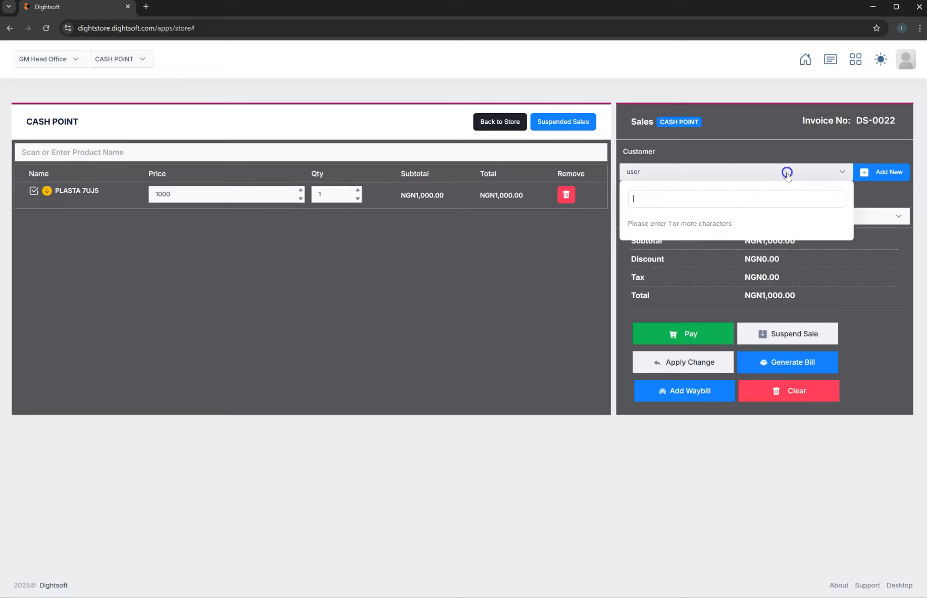
type("k")
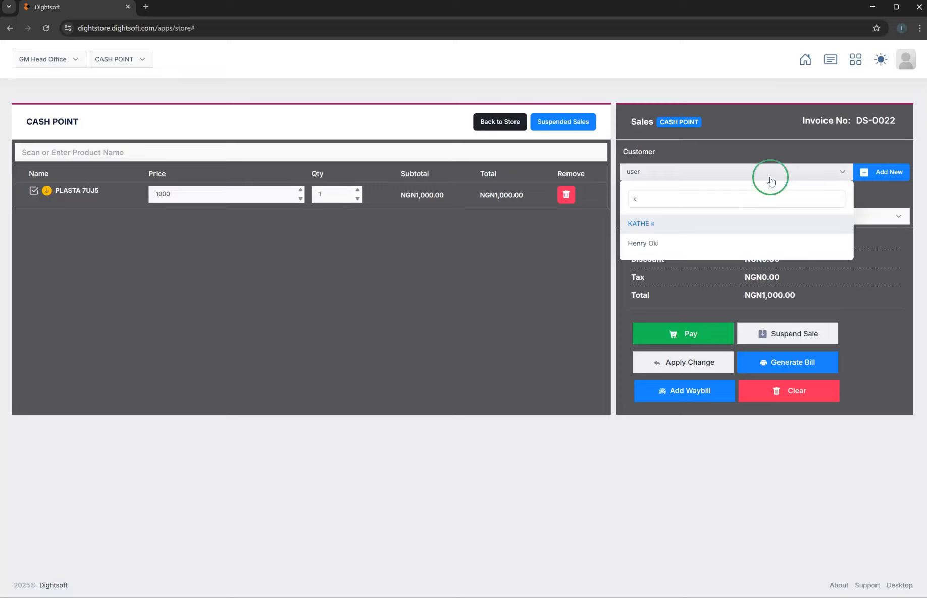
left_click(676, 224)
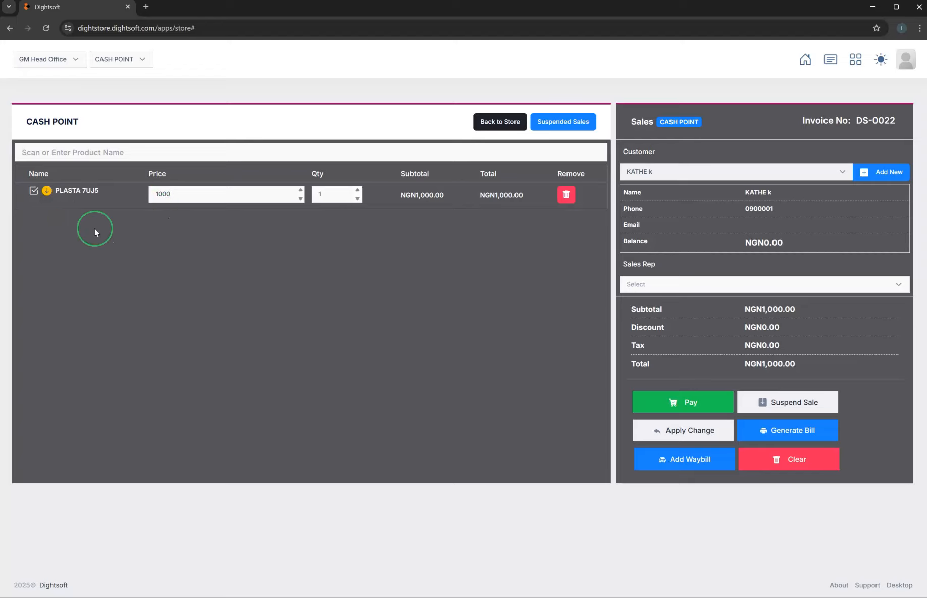
Step: Try the BY CATTON and BY PARK price ranges on PLASTA 7UJ5 and remove the product from the sale
left_click(32, 193)
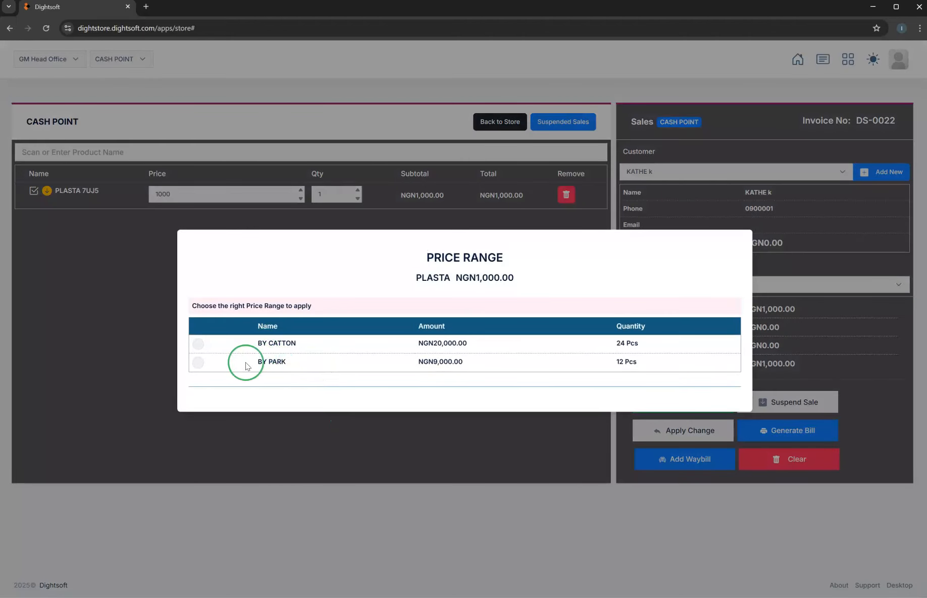
left_click(200, 349)
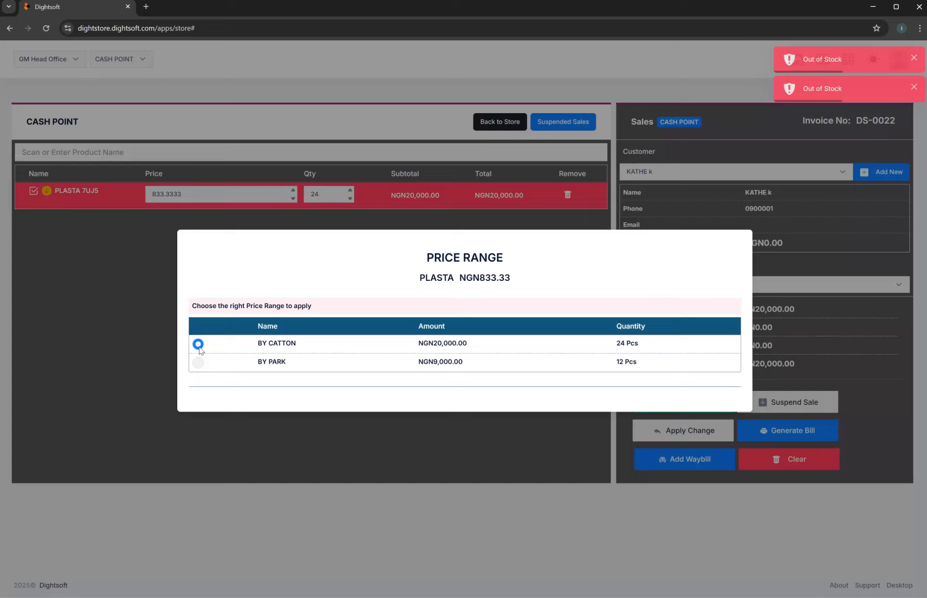
left_click(198, 363)
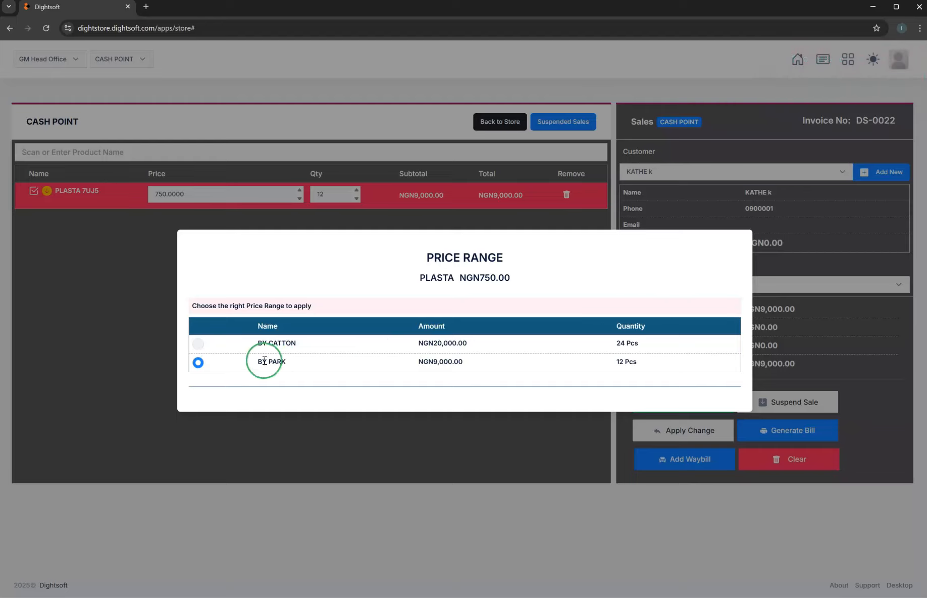
left_click(18, 317)
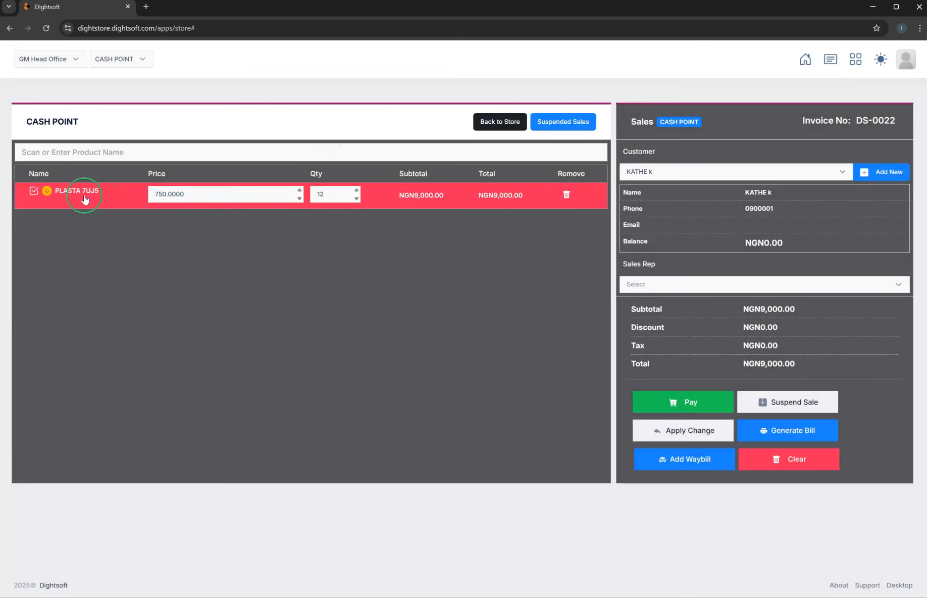
left_click(564, 195)
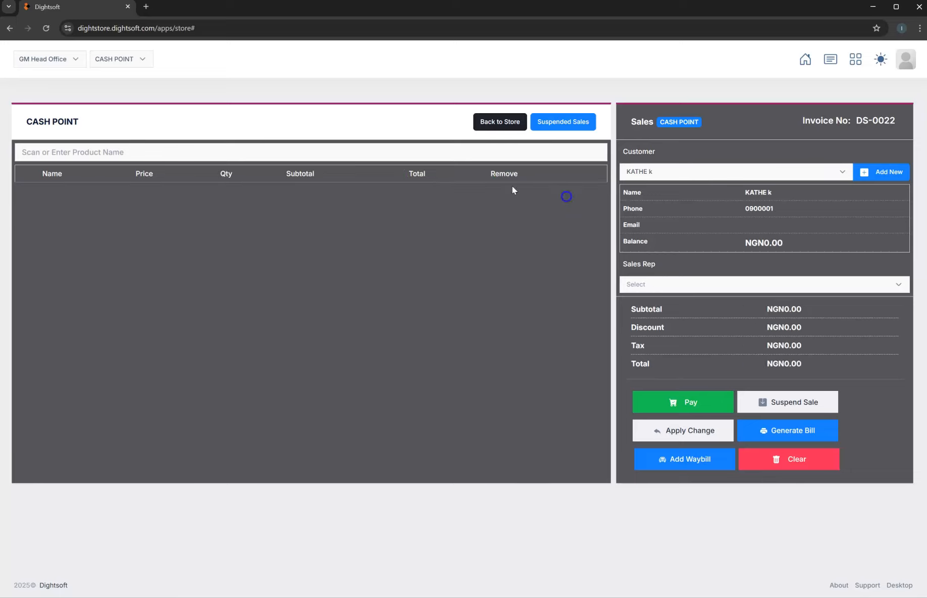
Step: Open a new stock transfer form in Inventory and enter the reference tr
left_click(809, 65)
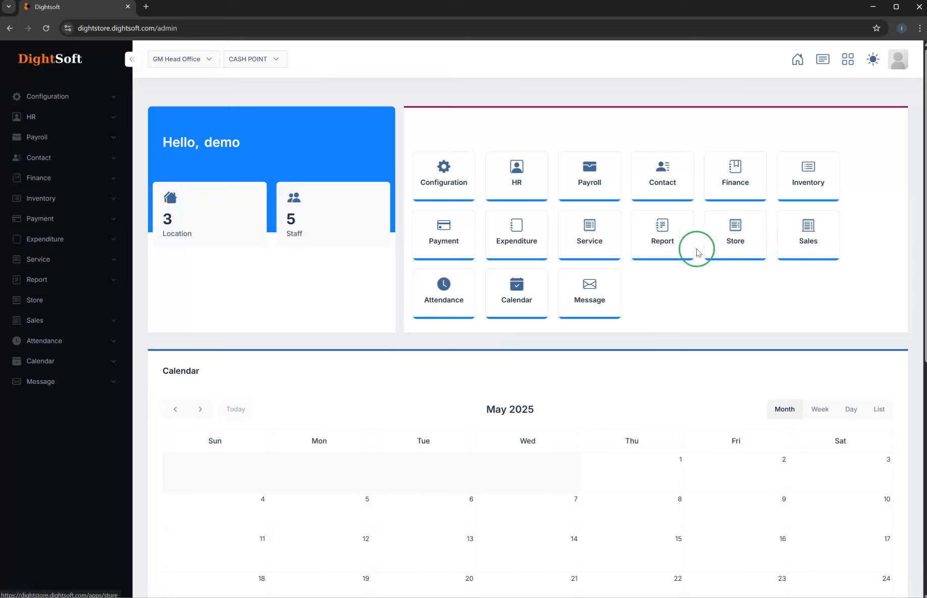
left_click(818, 180)
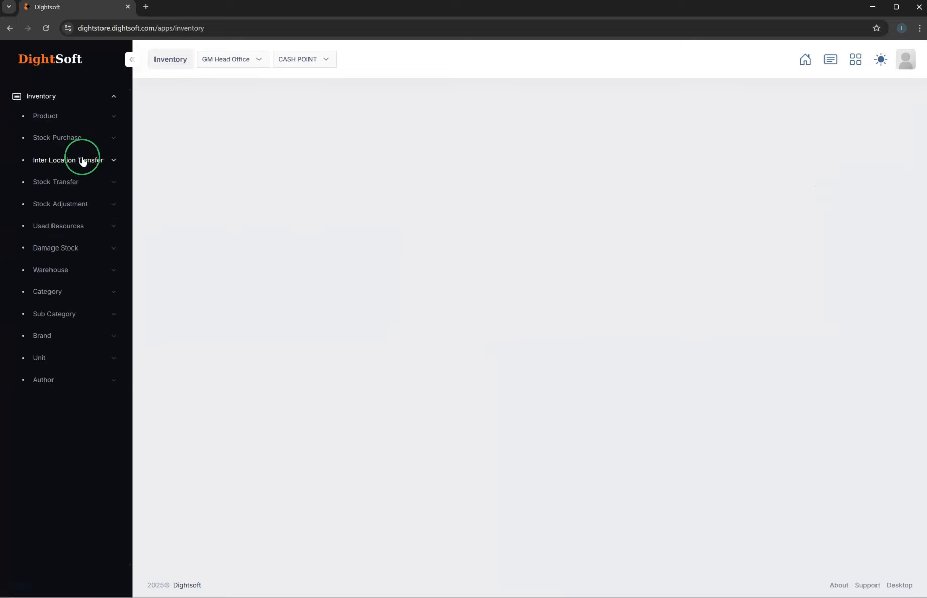
left_click(76, 184)
left_click(64, 203)
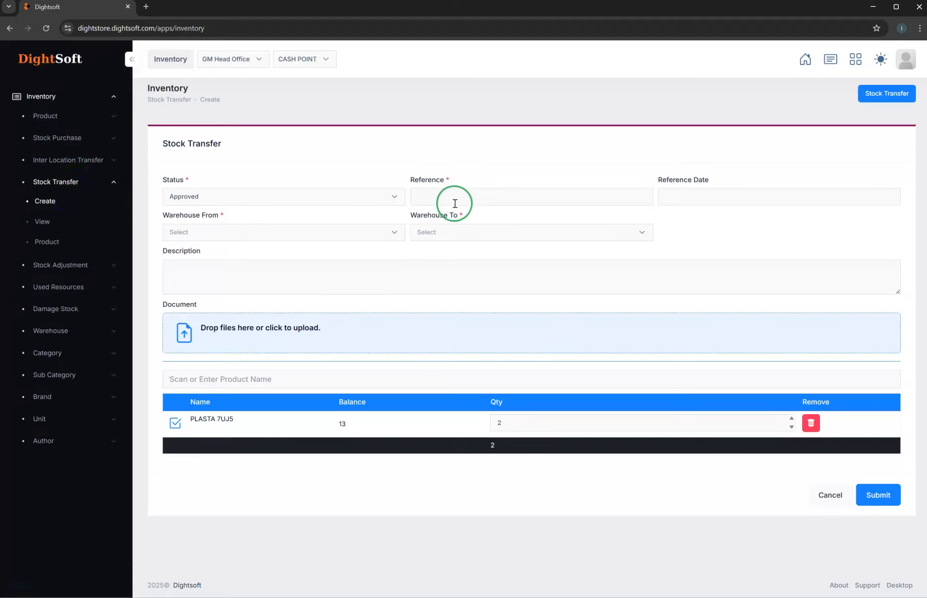
left_click(428, 200)
type("tr")
Step: Set the stock transfer to go from WAREHOUSE to STORE
left_click(585, 238)
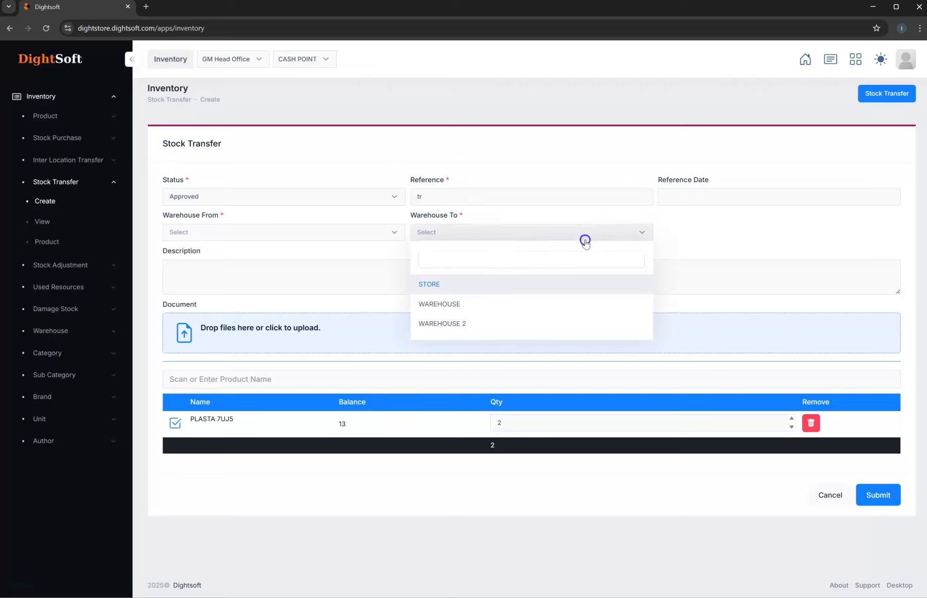
left_click(313, 225)
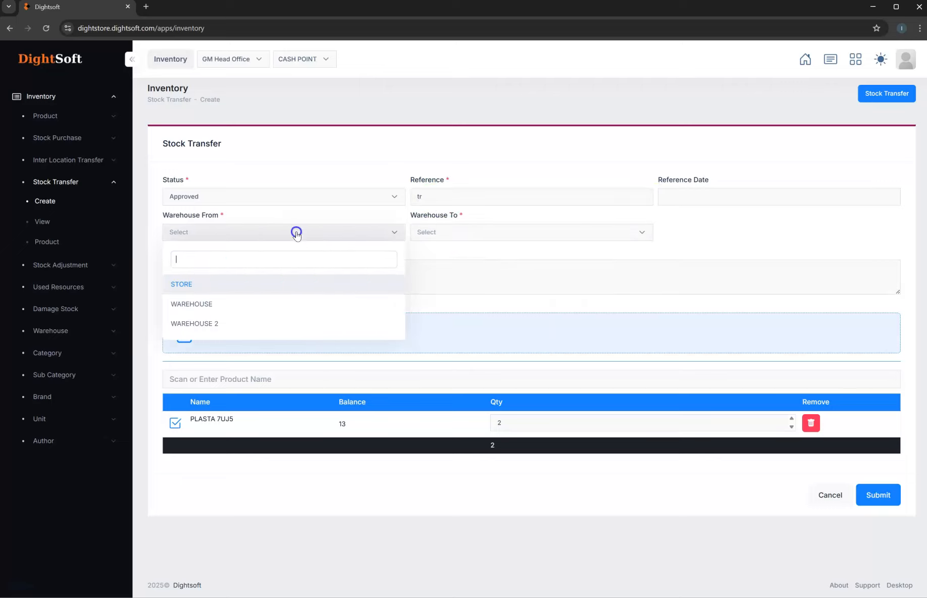
left_click(211, 306)
left_click(463, 232)
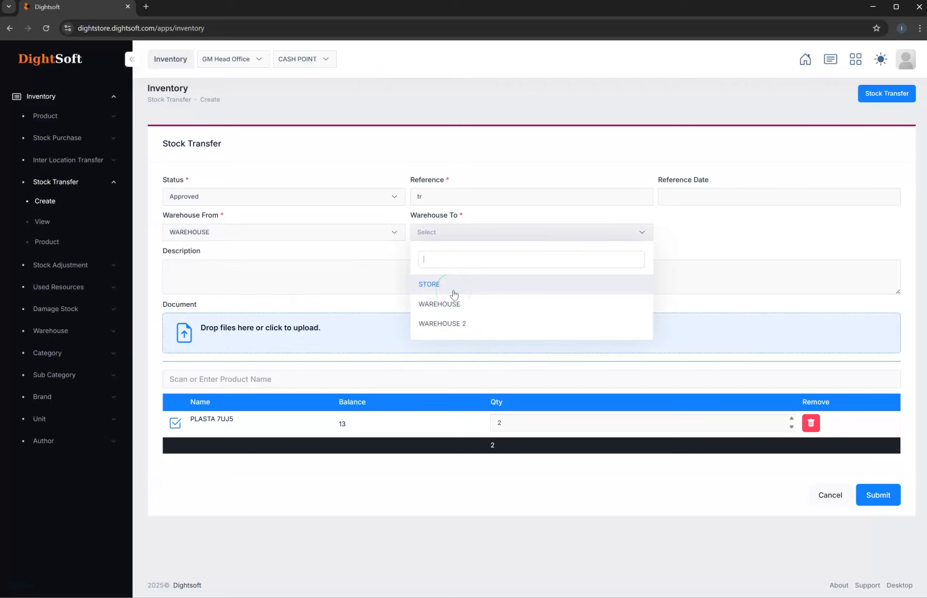
left_click(453, 290)
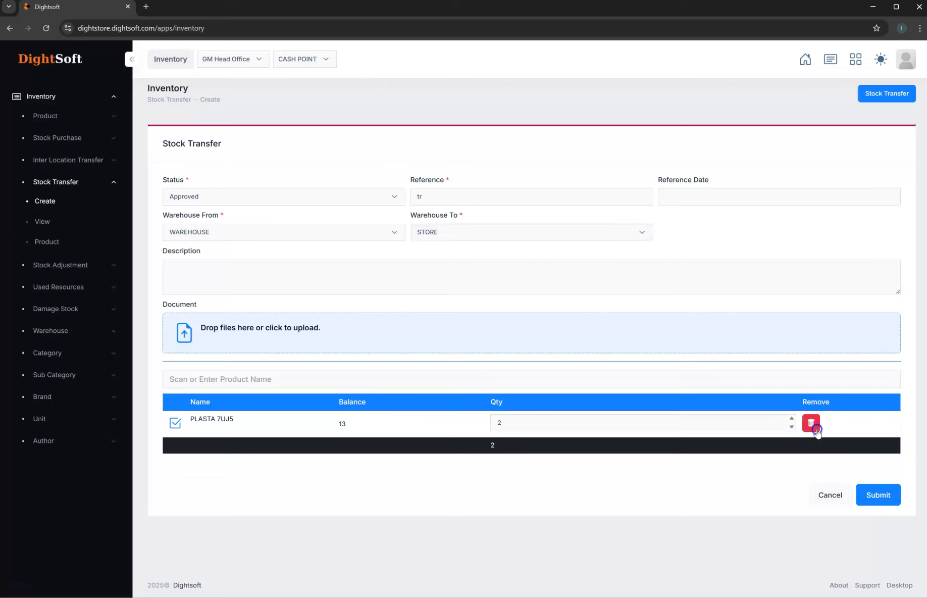
Step: Remove the existing PLASTA 7UJ5 line from the stock transfer and add the product again
left_click(811, 423)
left_click(393, 380)
type("pla")
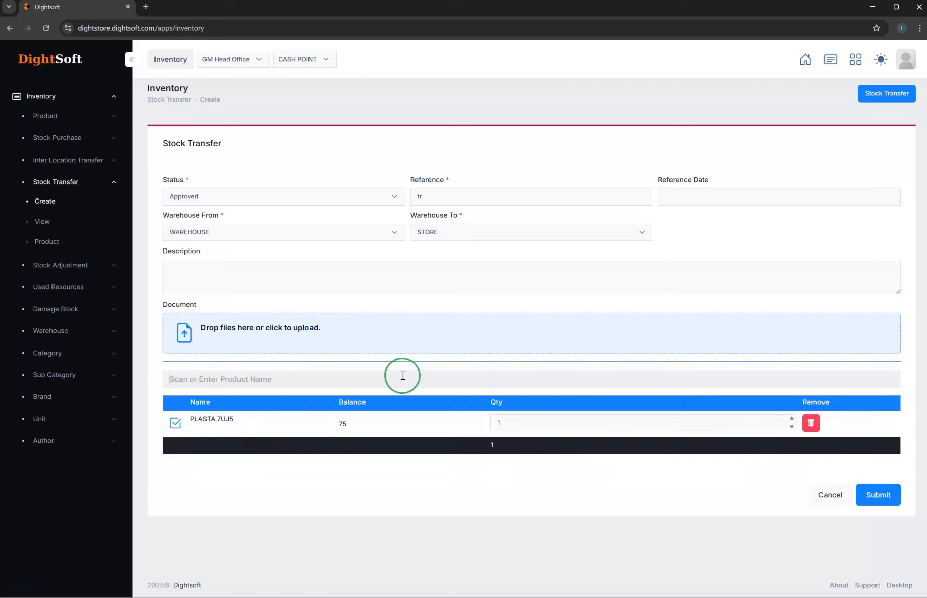
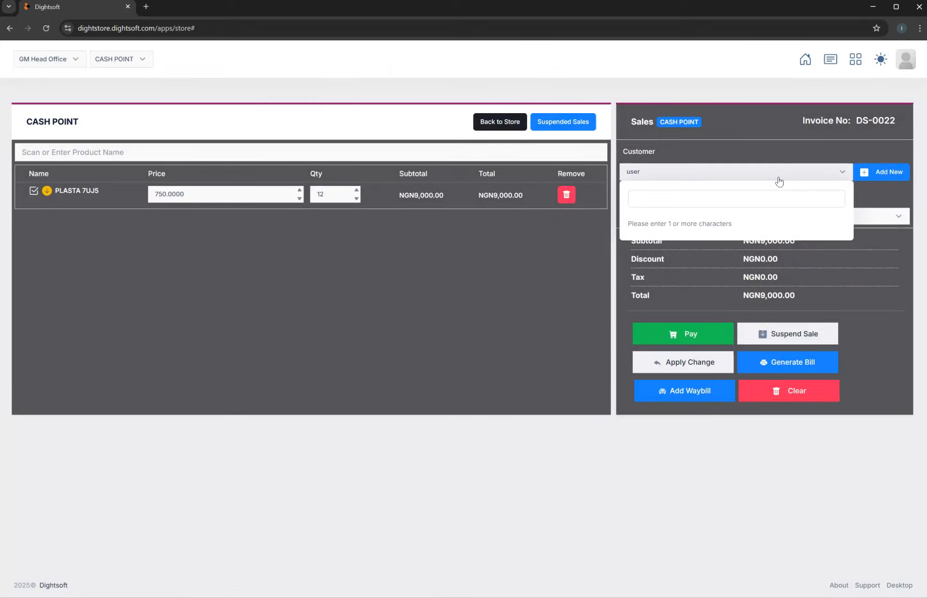
Step: Assign the existing customer whose name starts with K to the sale and open its payment form
type("k")
left_click(714, 218)
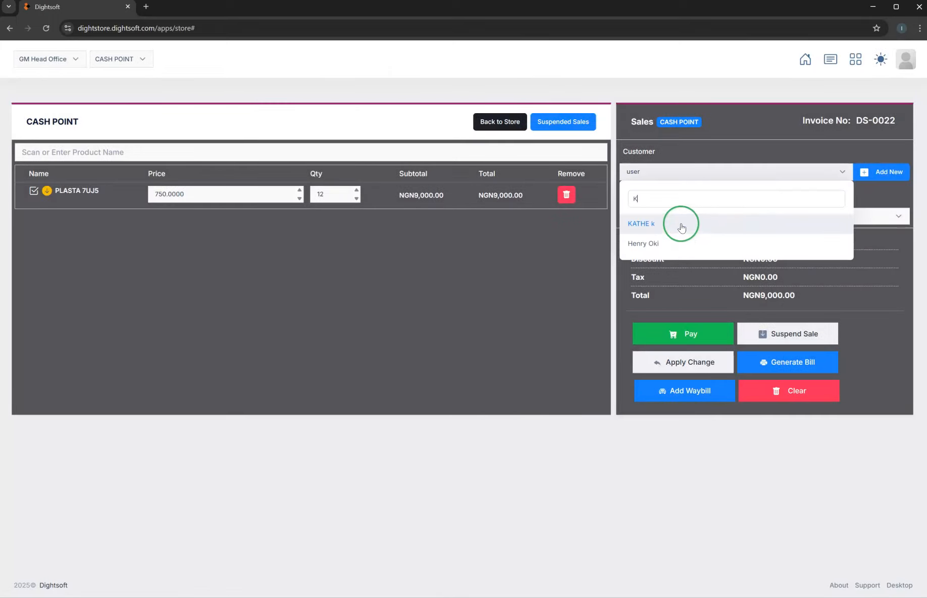
left_click(692, 403)
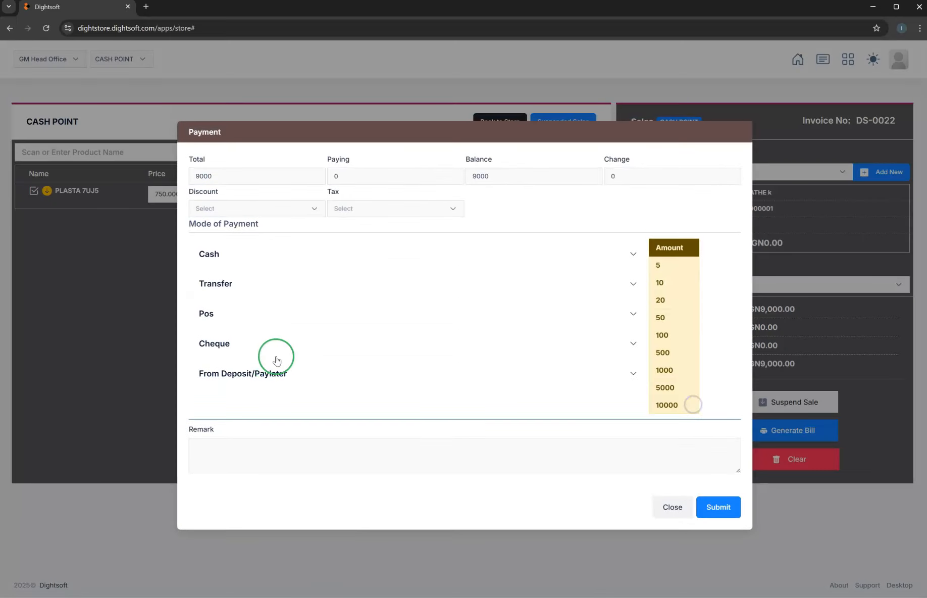
Step: Enter a transfer payment of 9000 with First Bank as the receiving account
left_click(249, 292)
left_click(254, 317)
left_click(668, 391)
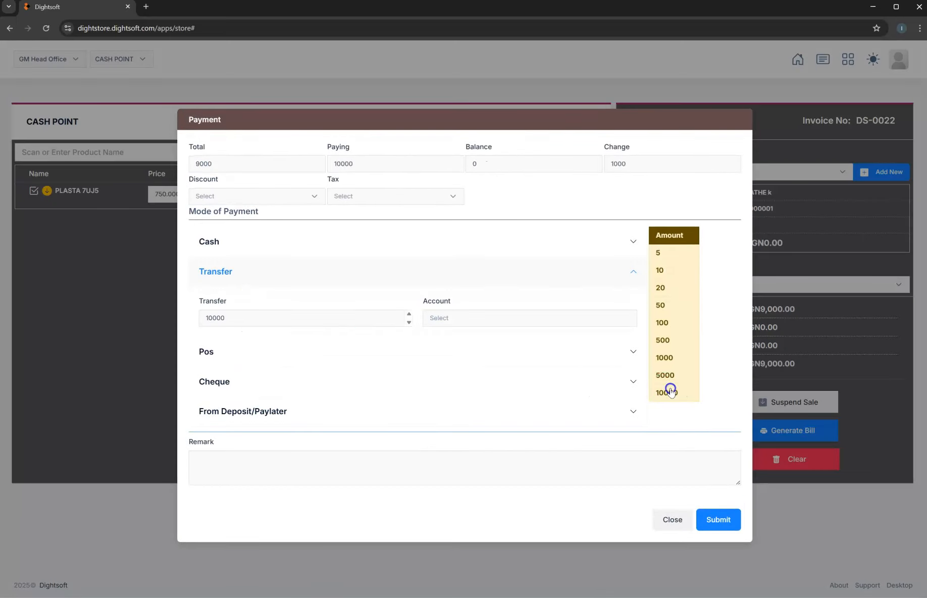
left_click(666, 357)
left_click(666, 357)
left_click_drag(234, 318, 178, 318)
type("90900")
key("BackSpace")
key("BackSpace")
type("00")
left_click(454, 317)
left_click(472, 390)
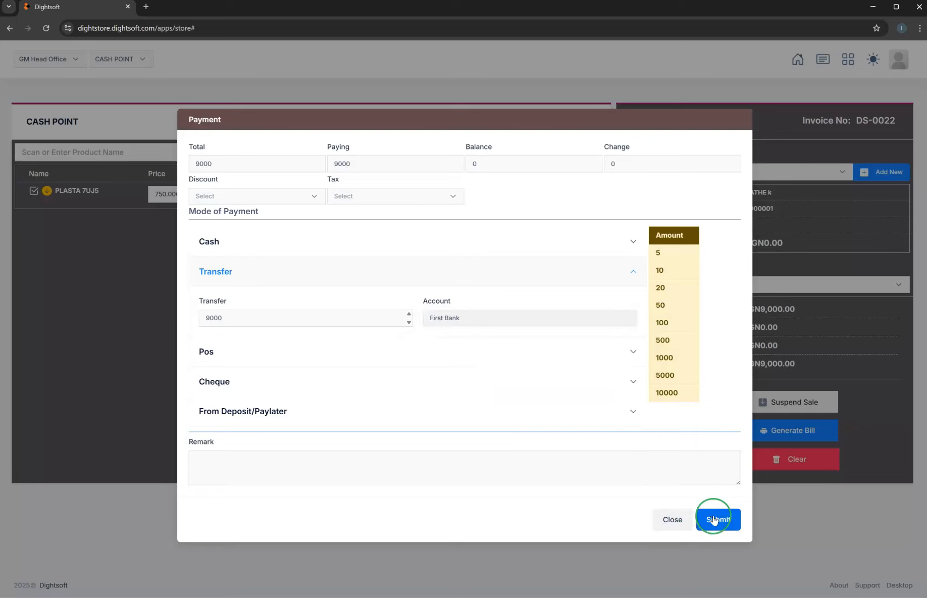
Step: Submit the payment and return from the sales invoice to a new sale
left_click(715, 518)
left_click(467, 358)
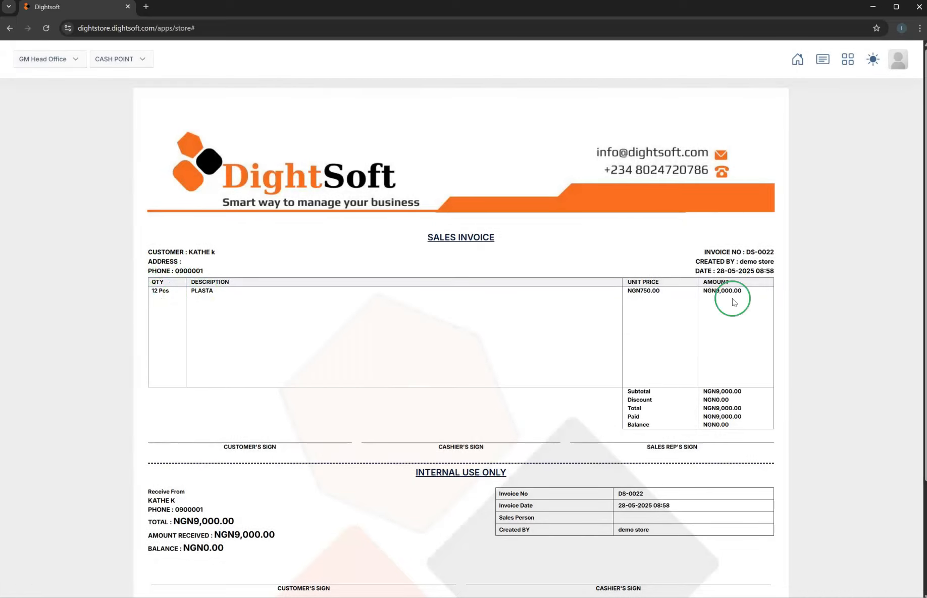
scroll(707, 313, "down", 3)
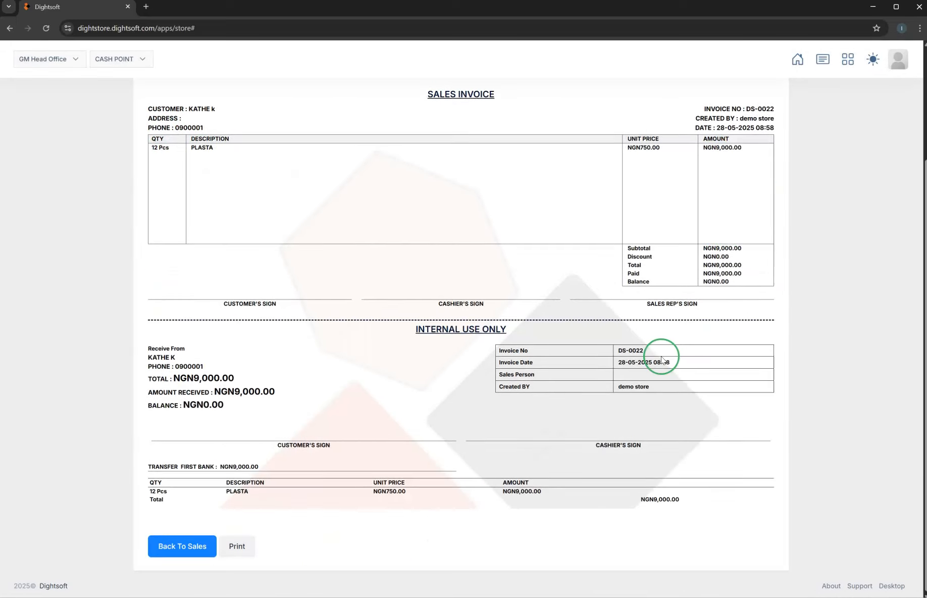
left_click(198, 545)
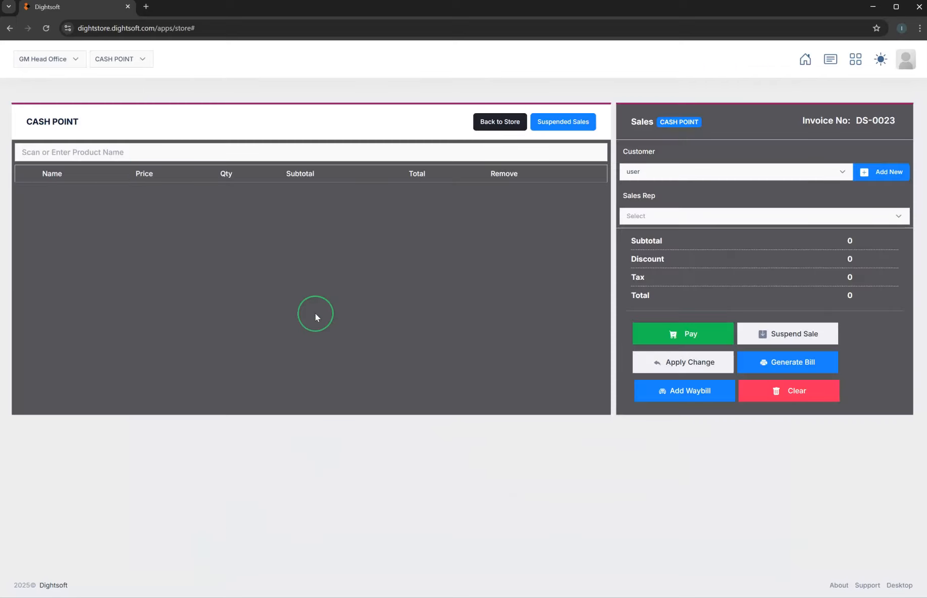
Step: Add PLASTA 7UJ5 and BIG 55" TELEVISION U345 to the new sale
left_click(119, 154)
type("PLAST")
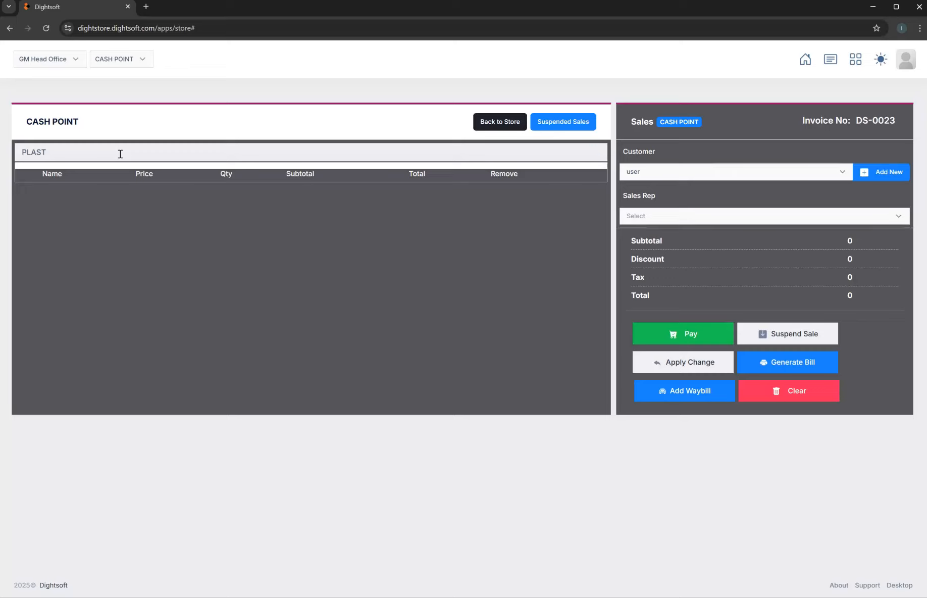
left_click(97, 166)
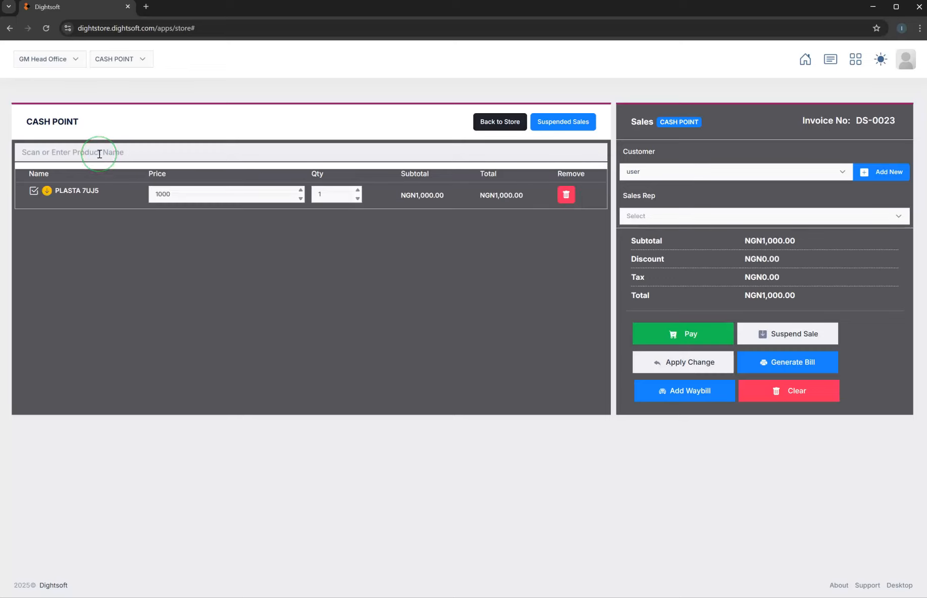
type("S")
left_click(102, 155)
left_click(72, 176)
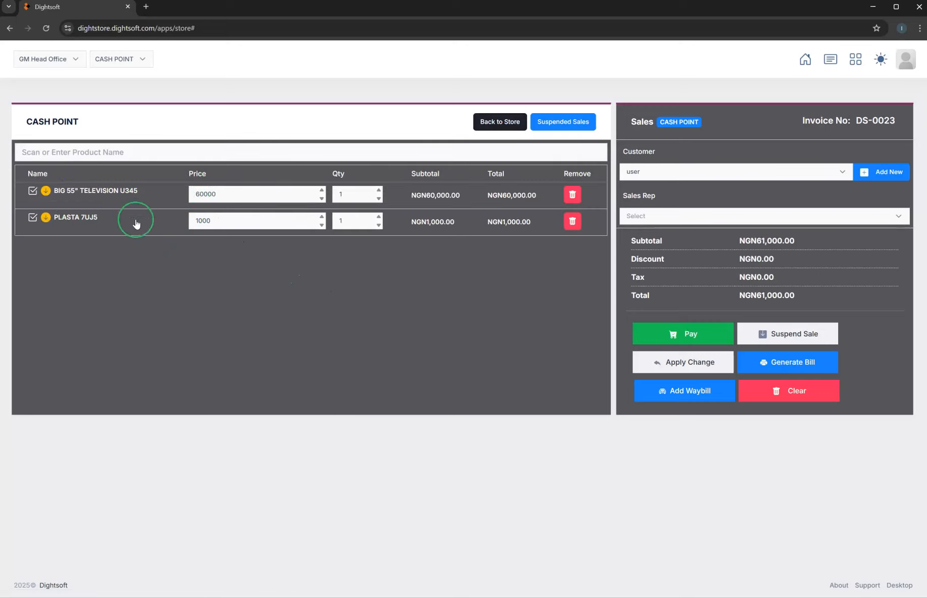
Step: Try a price of 4000 for PLASTA 7UJ5 and restore its price to 1000
double_click(206, 221)
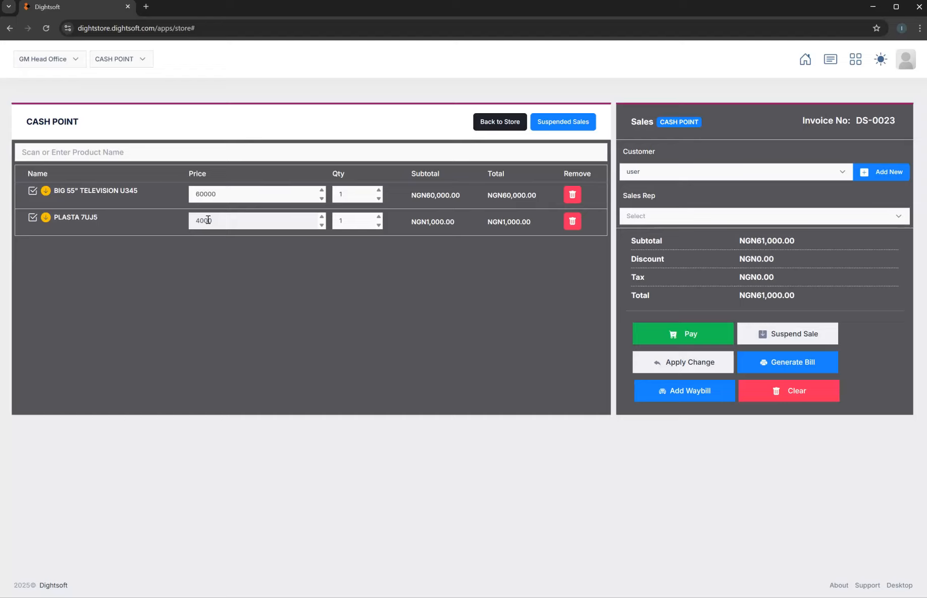
left_click(208, 220)
left_click(196, 223)
double_click(207, 223)
left_click(300, 263)
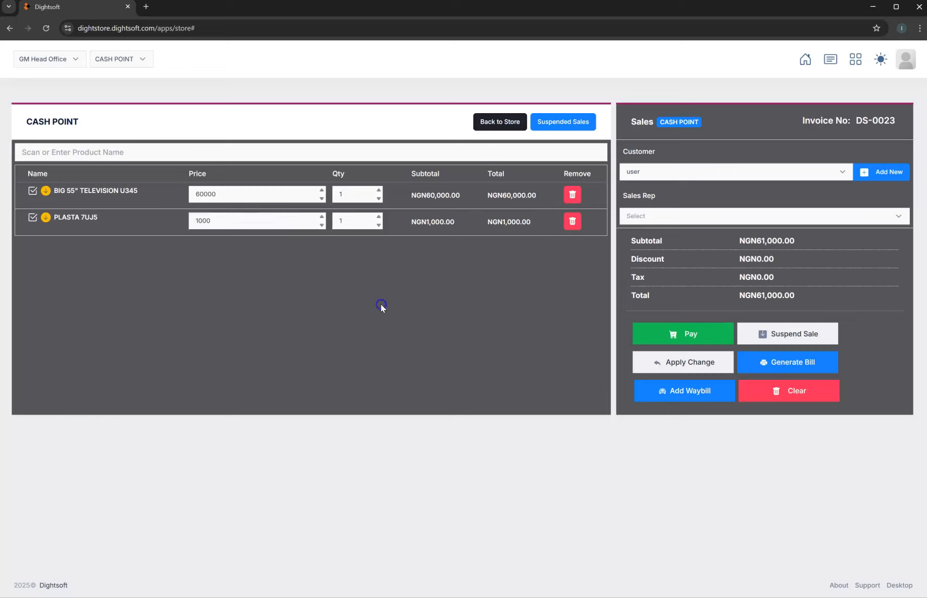
Step: Assign the same customer starting with K to the sale and submit it with no payment entered
left_click(694, 167)
type("k")
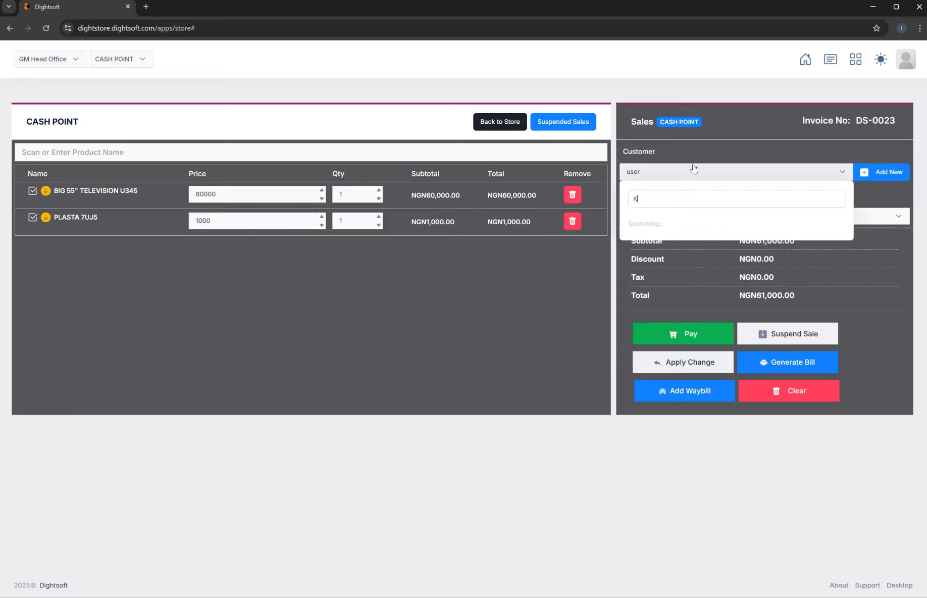
left_click(670, 223)
left_click(689, 399)
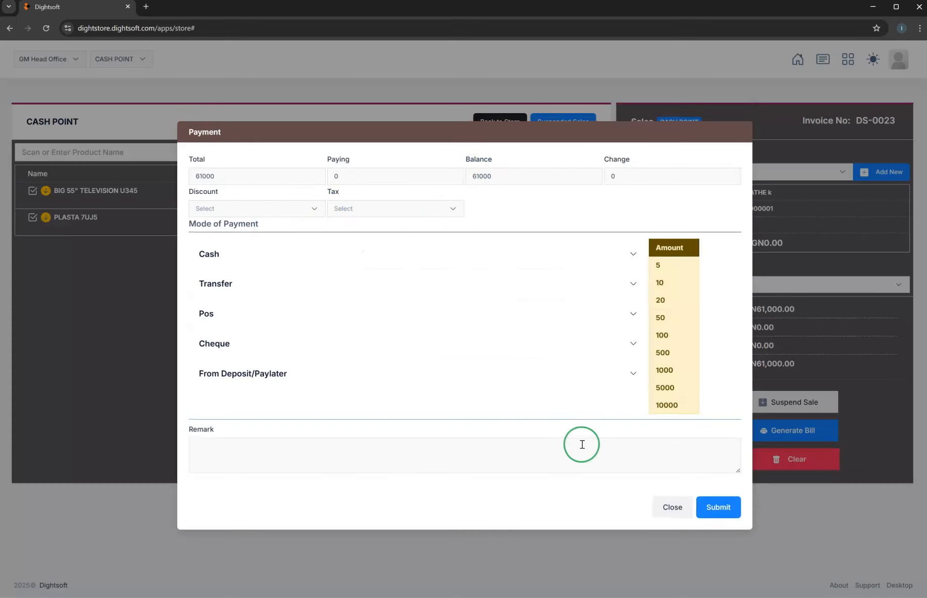
left_click(705, 505)
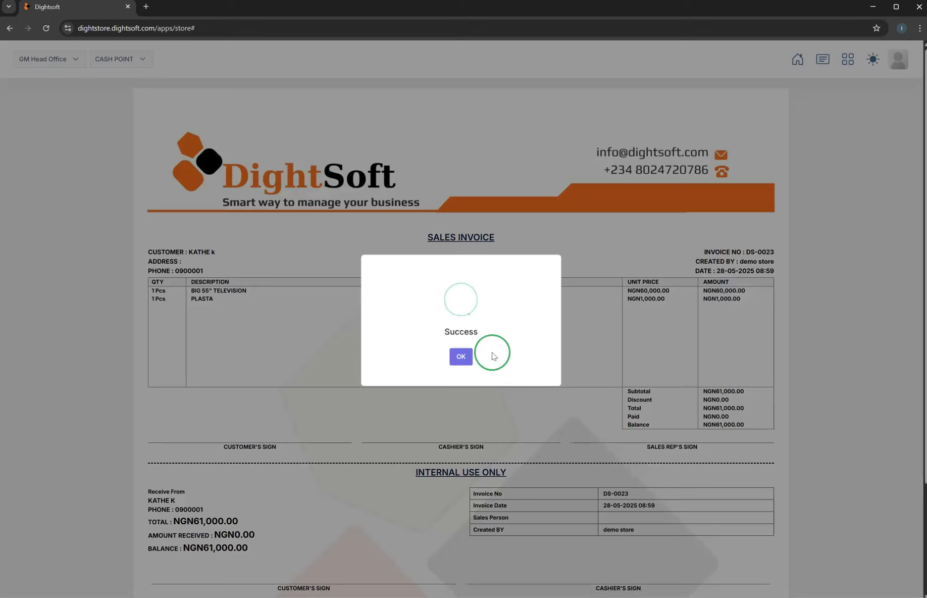
Step: Return from the unpaid invoice to a new sale and add PLASTA 7UJ5 to it
left_click(459, 365)
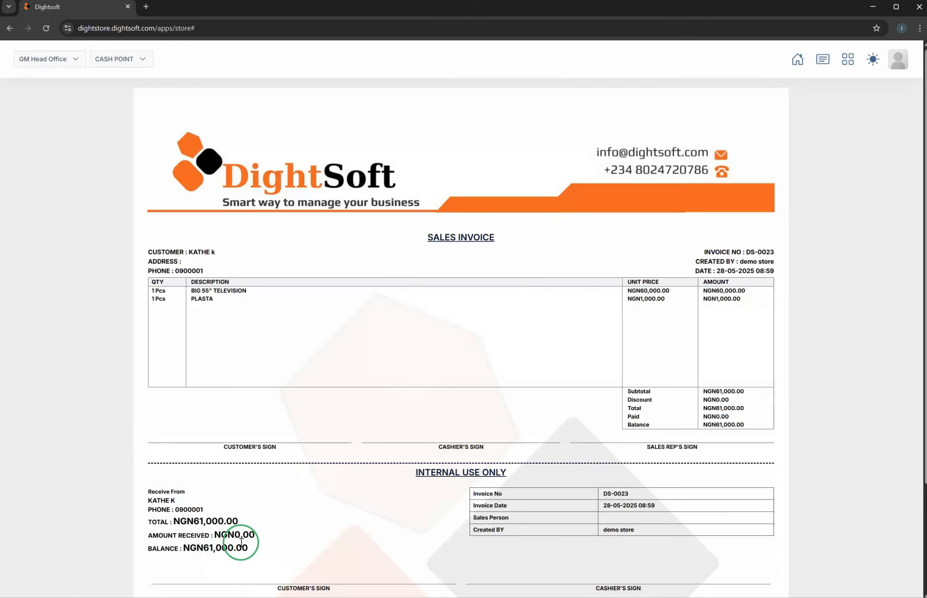
scroll(240, 539, "down", 3)
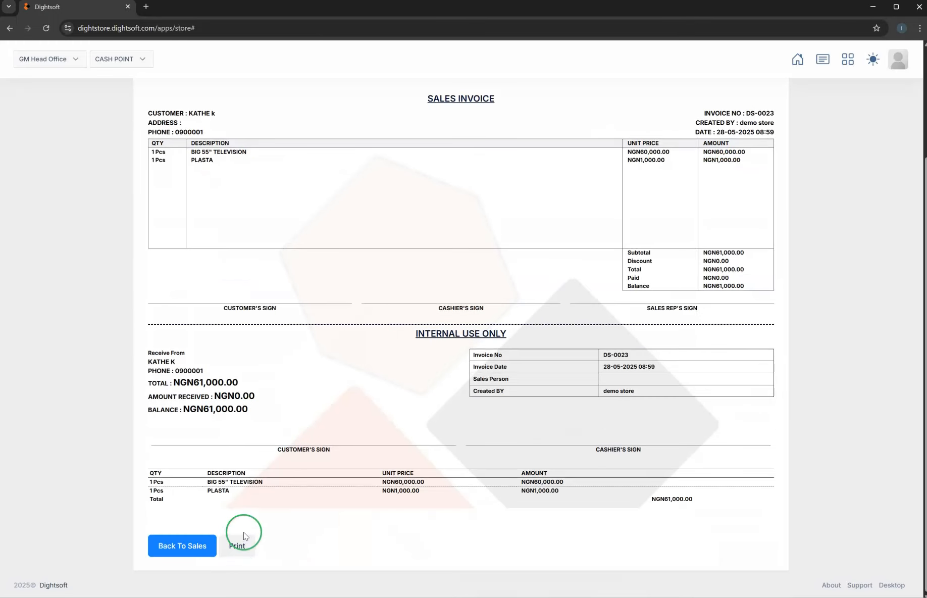
left_click(191, 551)
left_click(153, 154)
type("P")
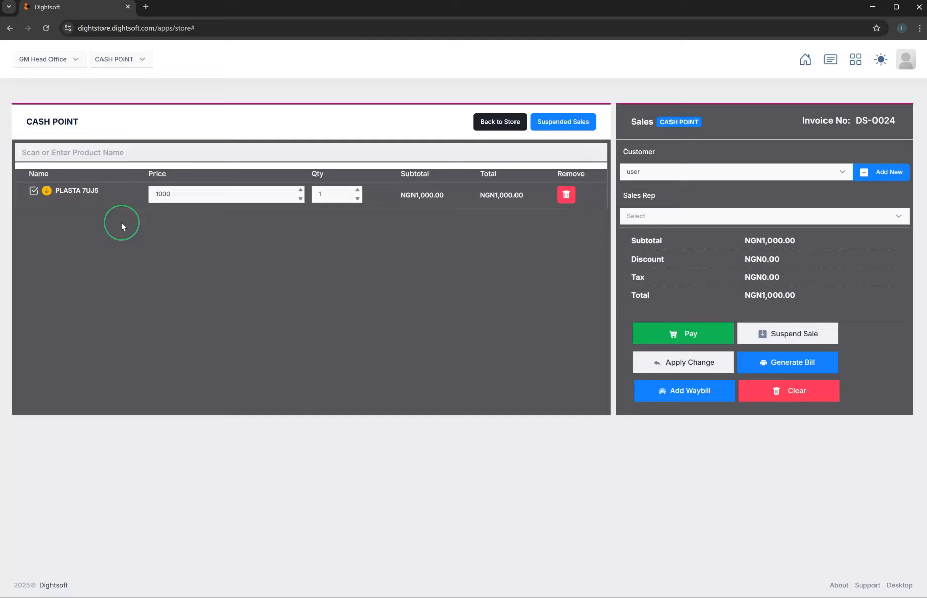
Step: Expand the details of the PLASTA 7UJ5 line and set its cost to 700
left_click(46, 192)
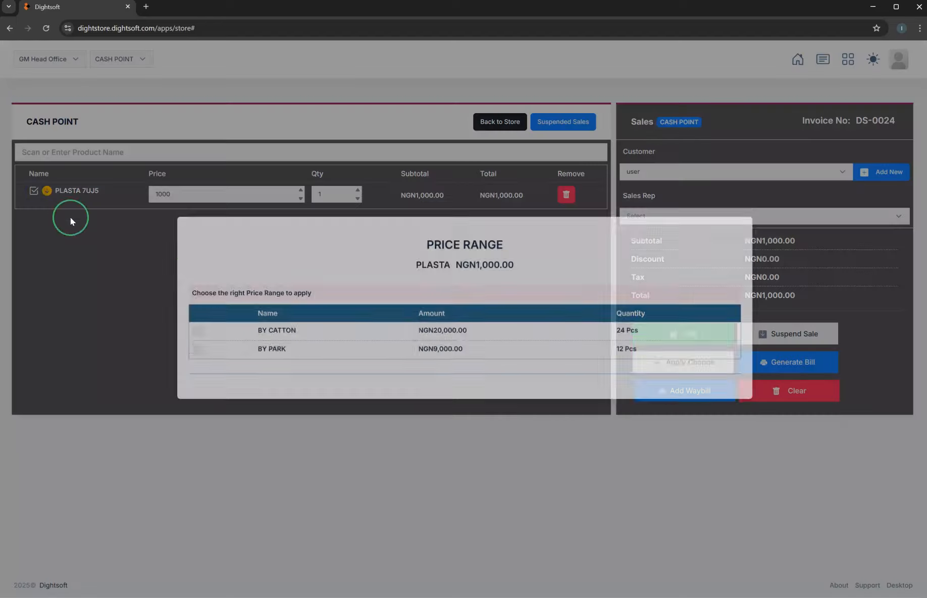
left_click(156, 283)
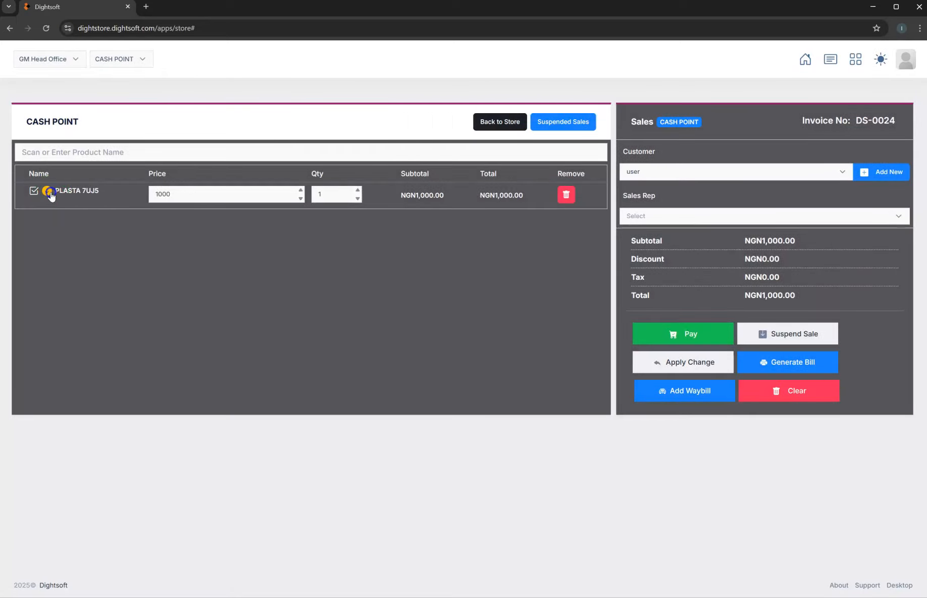
left_click(46, 191)
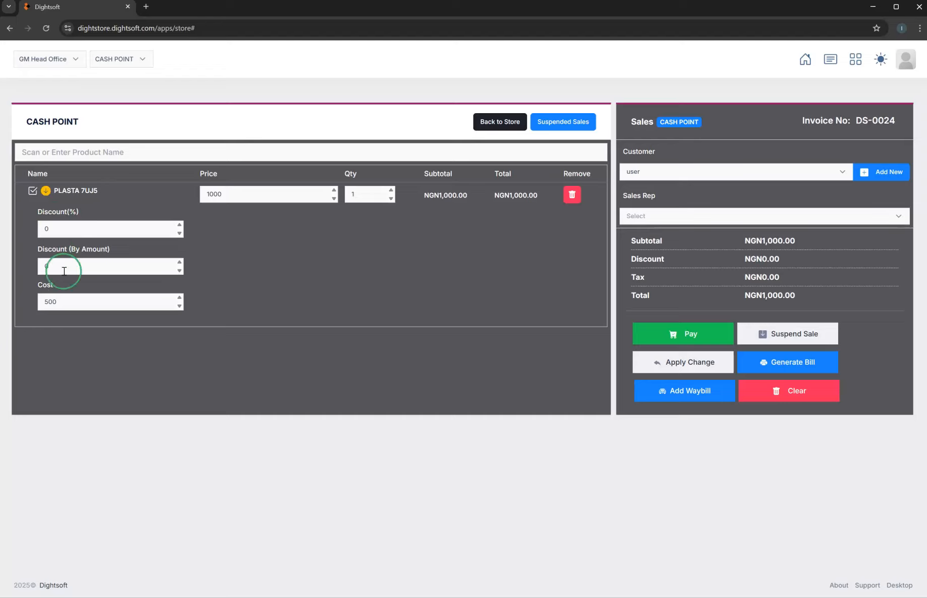
left_click_drag(62, 301, 18, 305)
type("700")
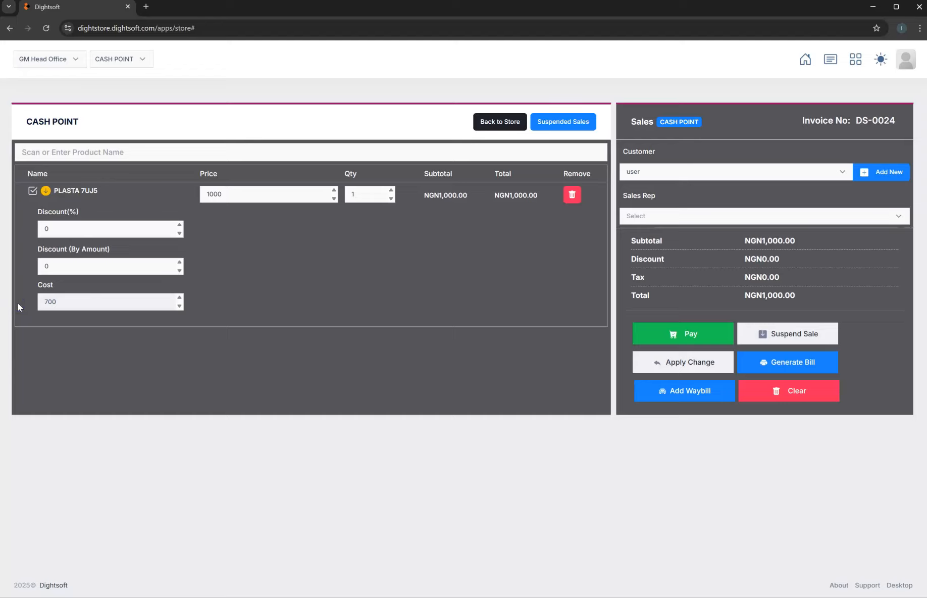
left_click(325, 248)
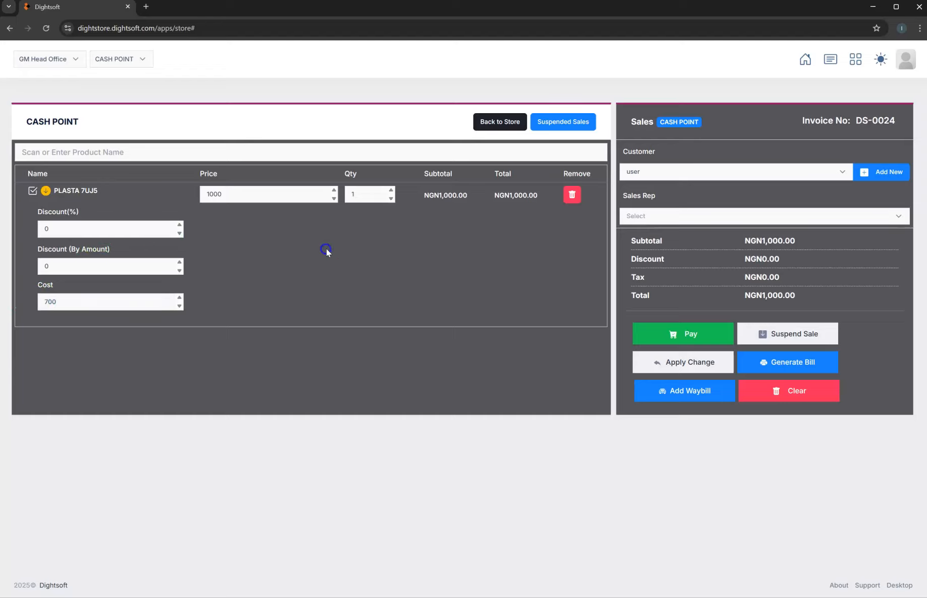
Step: Pay the sale with 1000 in cash to the MONIEPOINT account and submit the payment
left_click(662, 335)
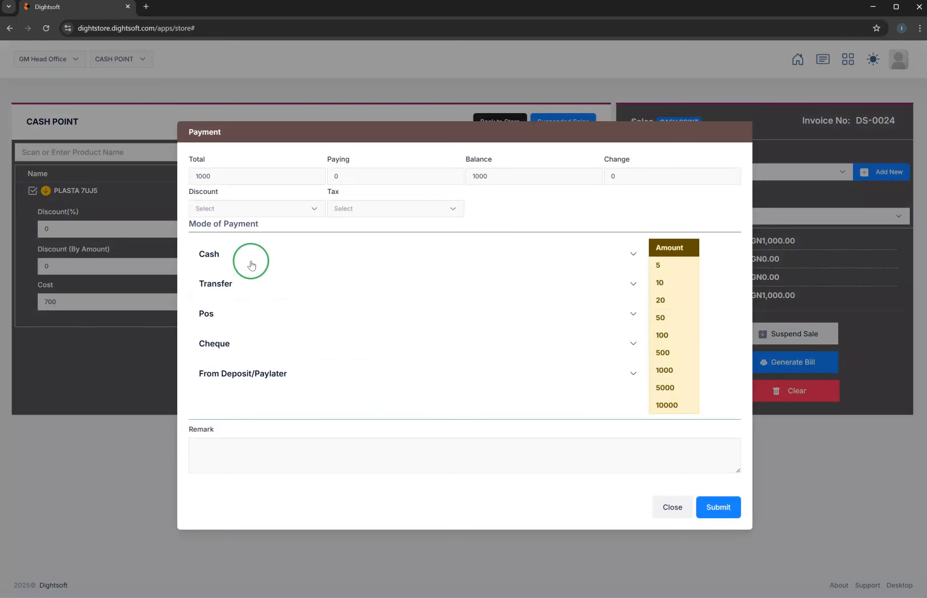
left_click(252, 265)
left_click(258, 286)
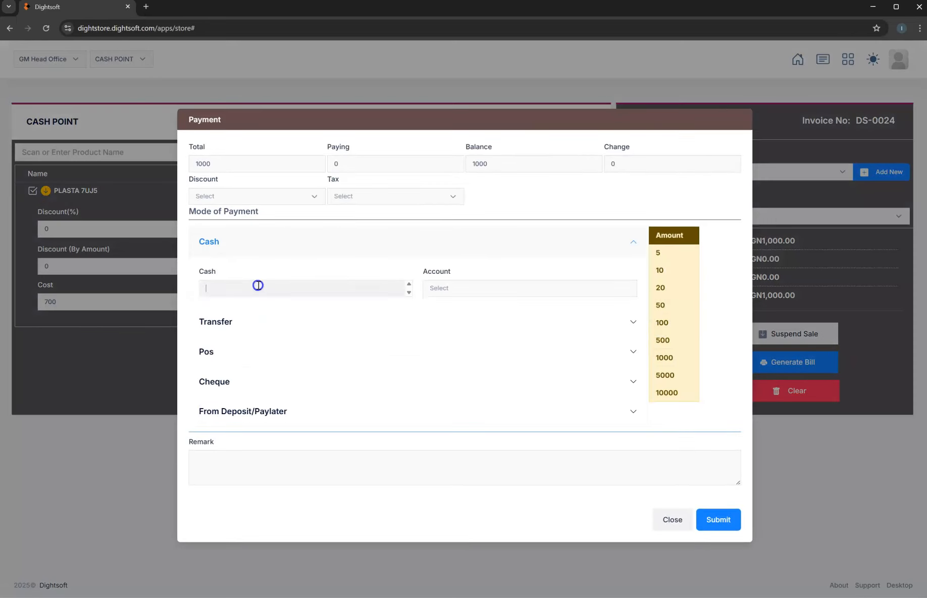
left_click(664, 357)
left_click(509, 289)
left_click(472, 374)
left_click(721, 522)
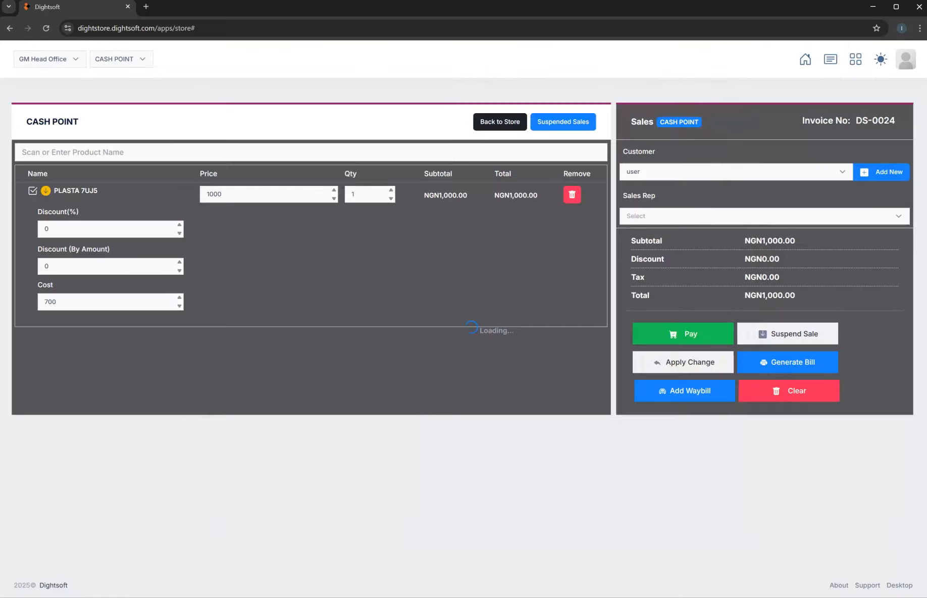
Step: Return from the cash invoice and add PLASTA 7UJ5 to another new sale
left_click(253, 309)
scroll(219, 445, "down", 3)
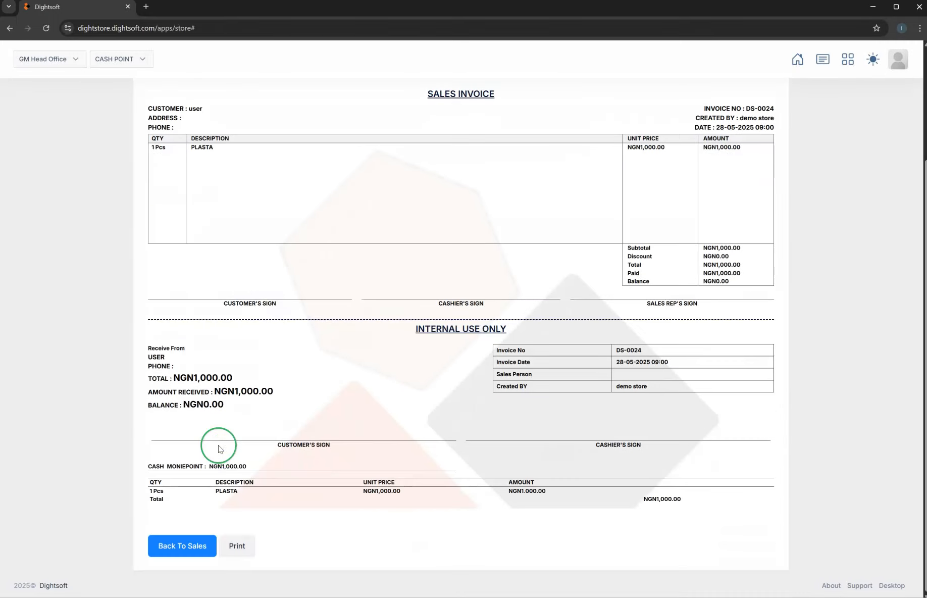
left_click(199, 546)
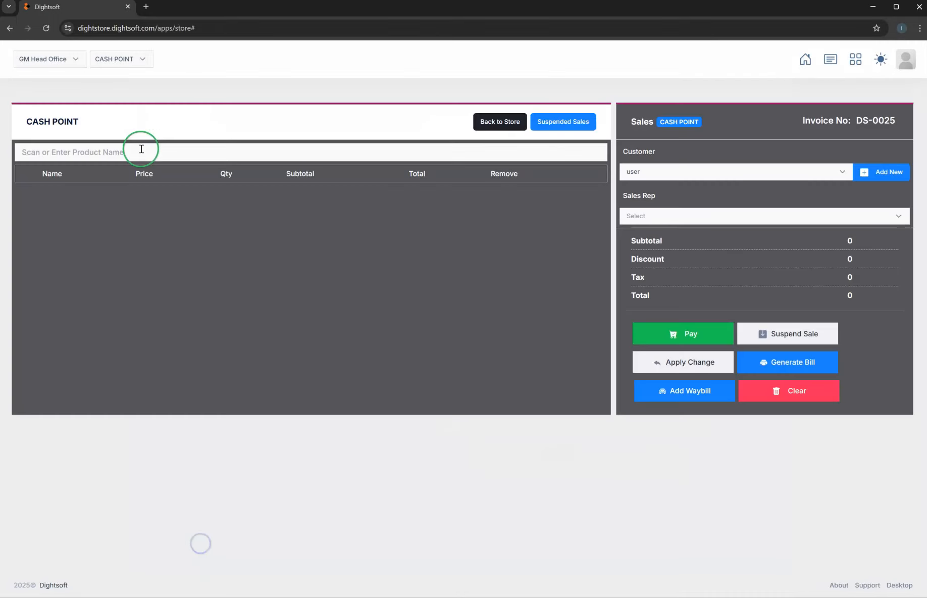
left_click(130, 155)
type("PL")
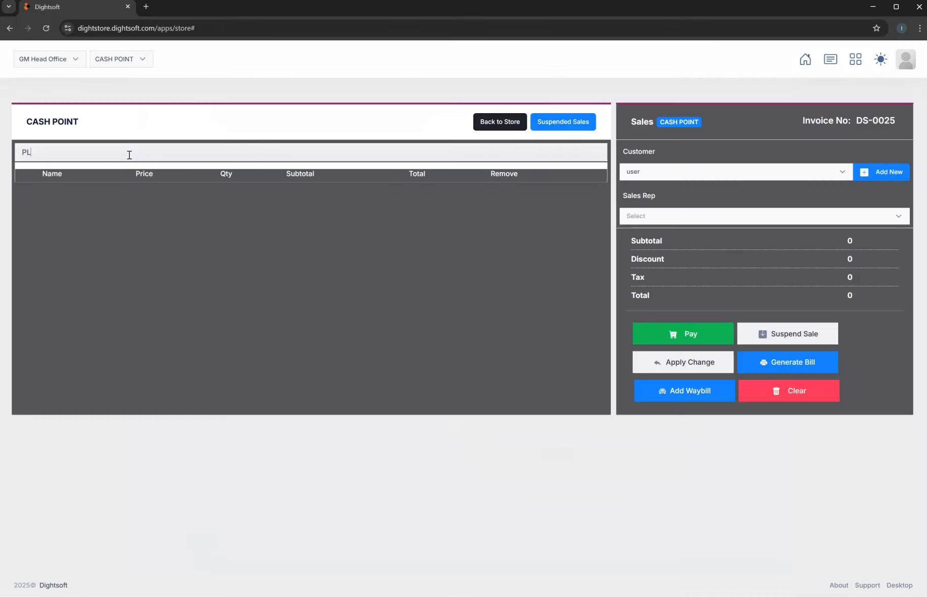
left_click(78, 181)
Step: Expand the PLASTA 7UJ5 line's details, trying a 1% discount and resetting it to 0
left_click(47, 191)
mouse_move(54, 299)
left_mouse_down()
mouse_move(39, 299)
mouse_move(58, 301)
mouse_move(49, 299)
left_mouse_up()
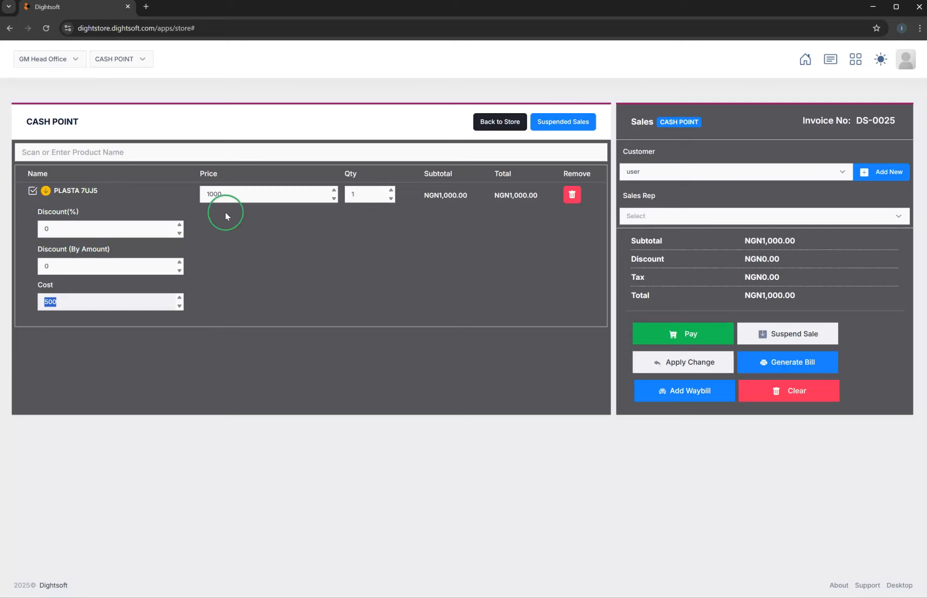
left_click(179, 225)
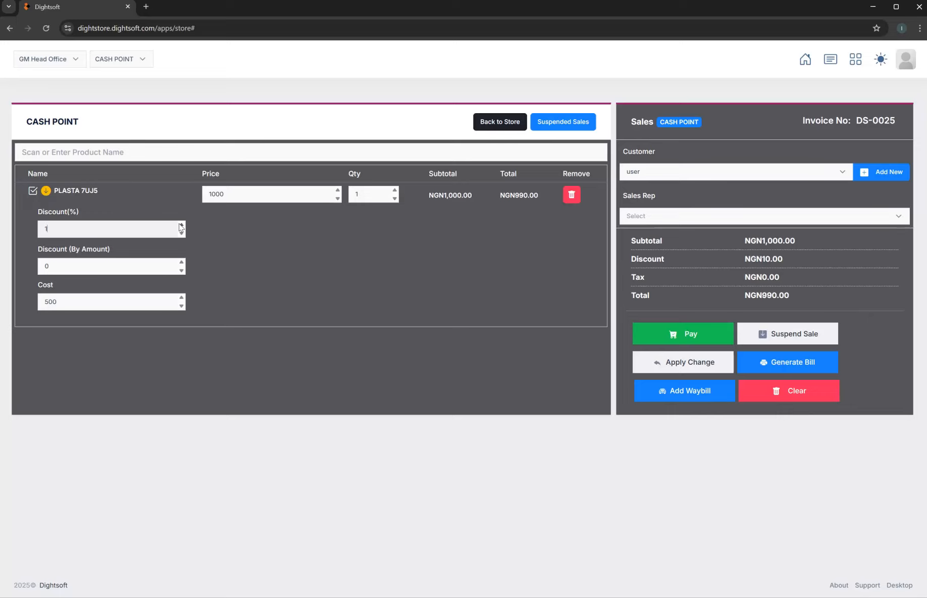
left_click(179, 233)
Step: Set the discount by amount on the PLASTA 7UJ5 line to 100
left_click(181, 262)
left_click(181, 262)
left_click(182, 262)
left_click(181, 262)
left_click(181, 262)
left_click(181, 262)
left_click_drag(178, 270, 13, 267)
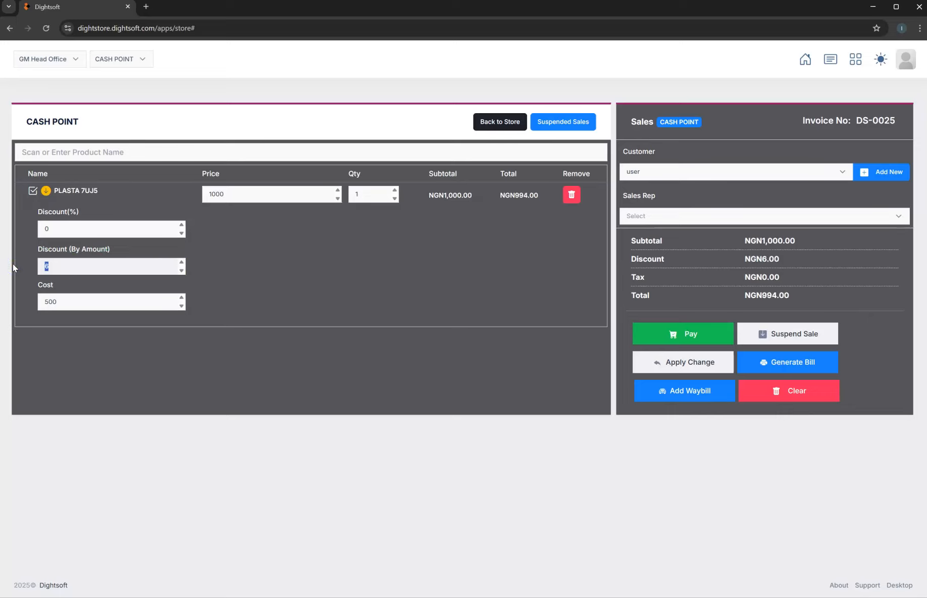
type("100")
left_click(260, 274)
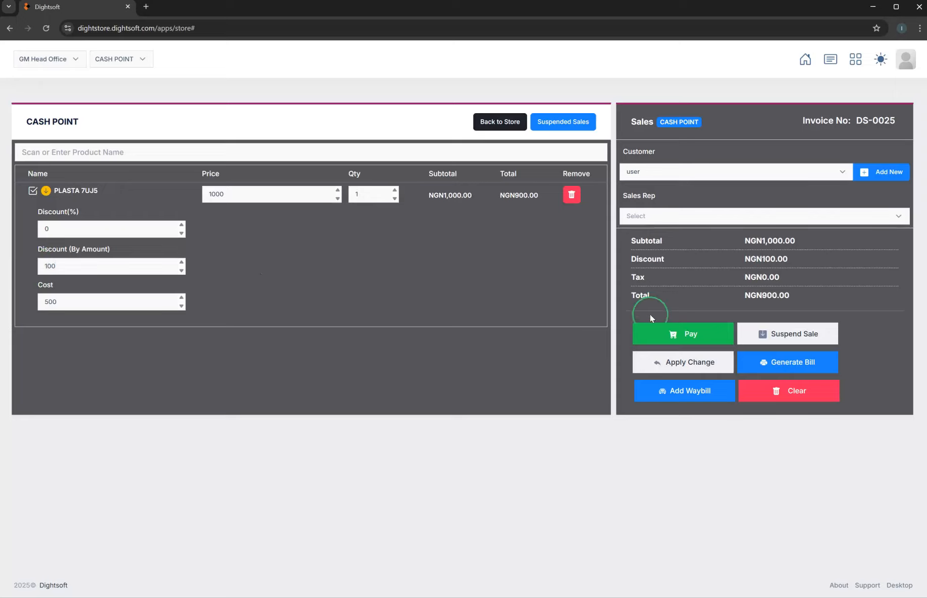
Step: Enter a cash payment of 900 for the discounted sale with First Bank as the account
left_click(690, 334)
left_click(267, 254)
left_click(262, 288)
left_click(669, 347)
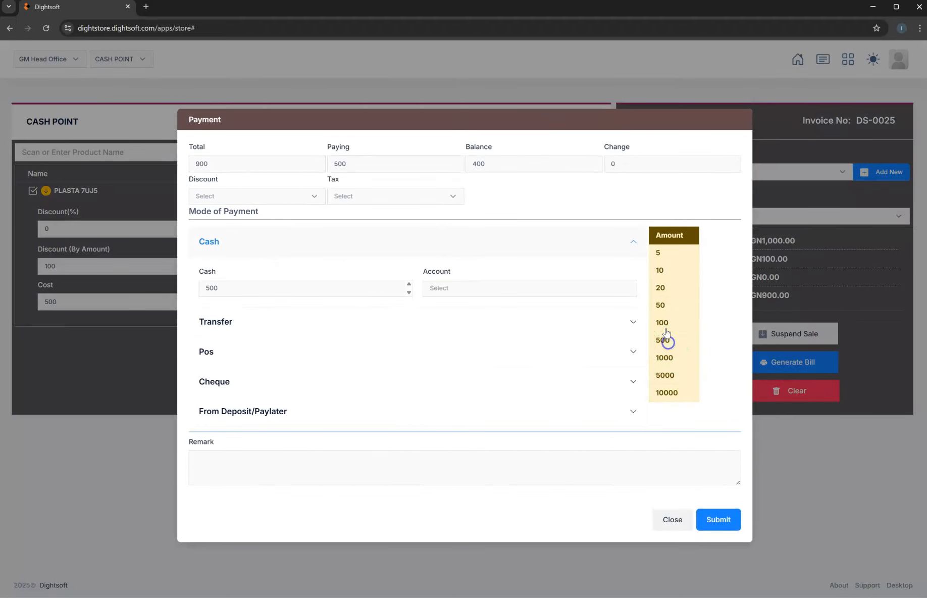
left_click(664, 324)
left_click(664, 323)
left_click(664, 324)
left_click(664, 323)
left_click(503, 289)
left_click(479, 352)
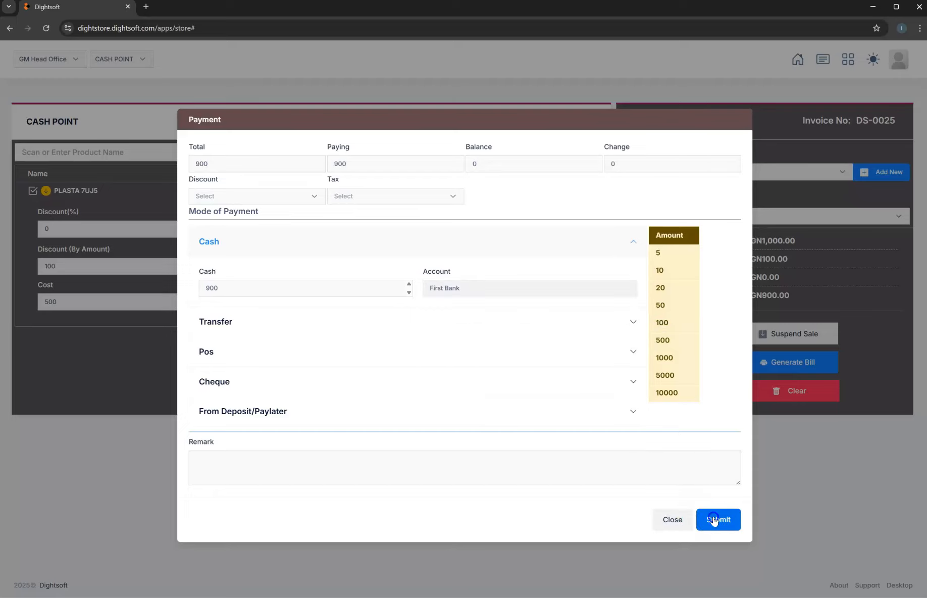
Step: Submit the discounted CASH POINT sale and return from its invoice to a new sale
left_click(715, 520)
left_click(470, 361)
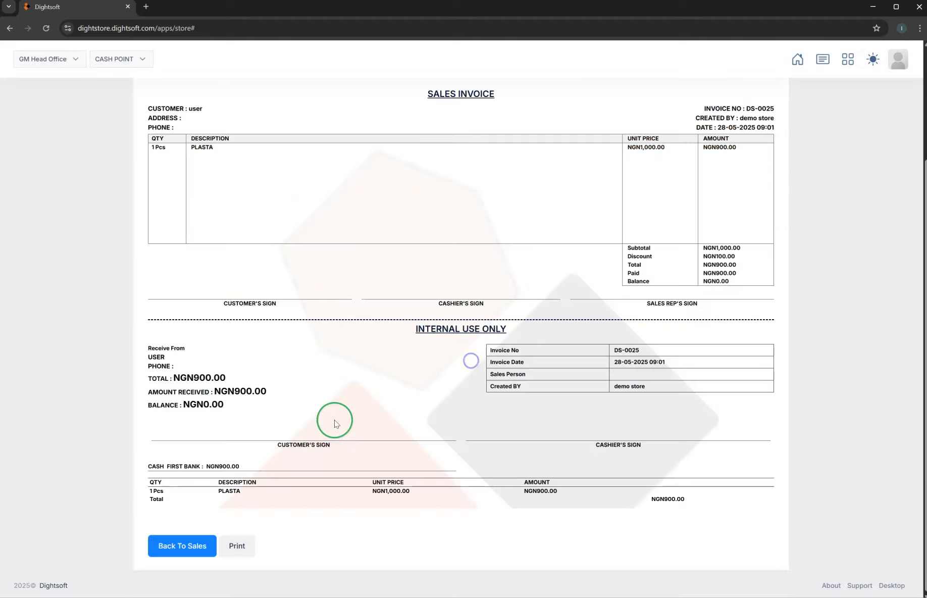
left_click(192, 546)
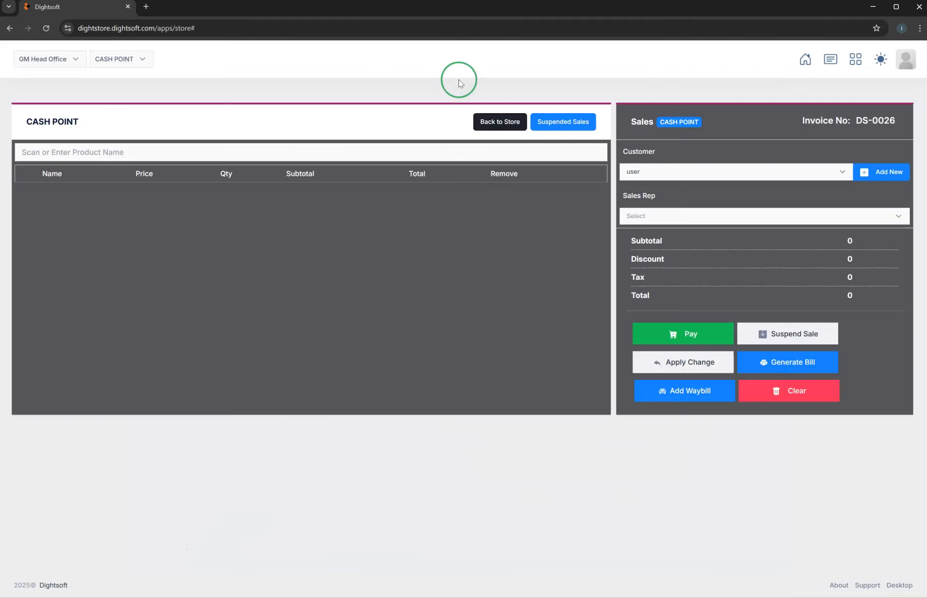
Step: Switch to the DEALERS store and add PLASTA 7UJ5 to a new sale
left_click(507, 121)
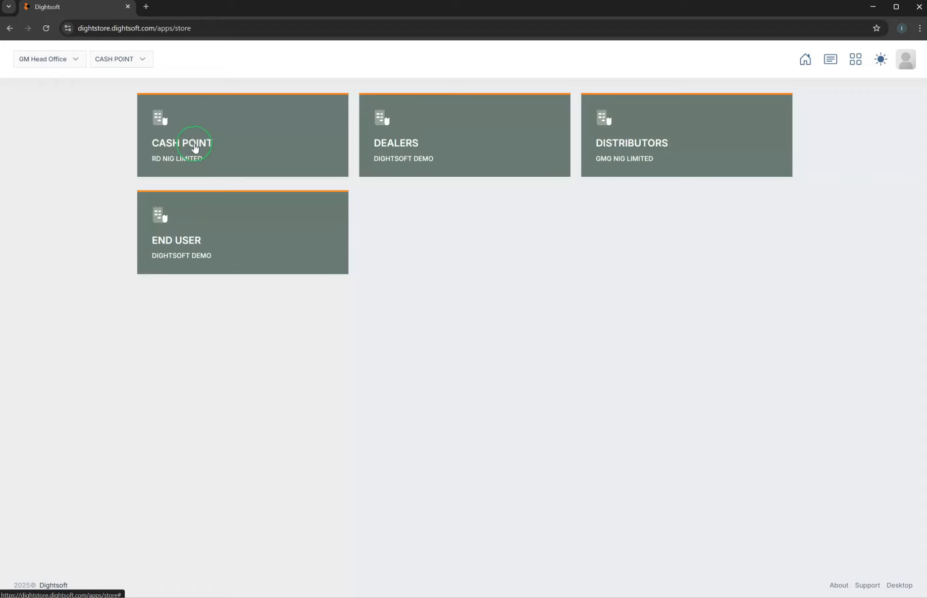
left_click(409, 148)
left_click(195, 159)
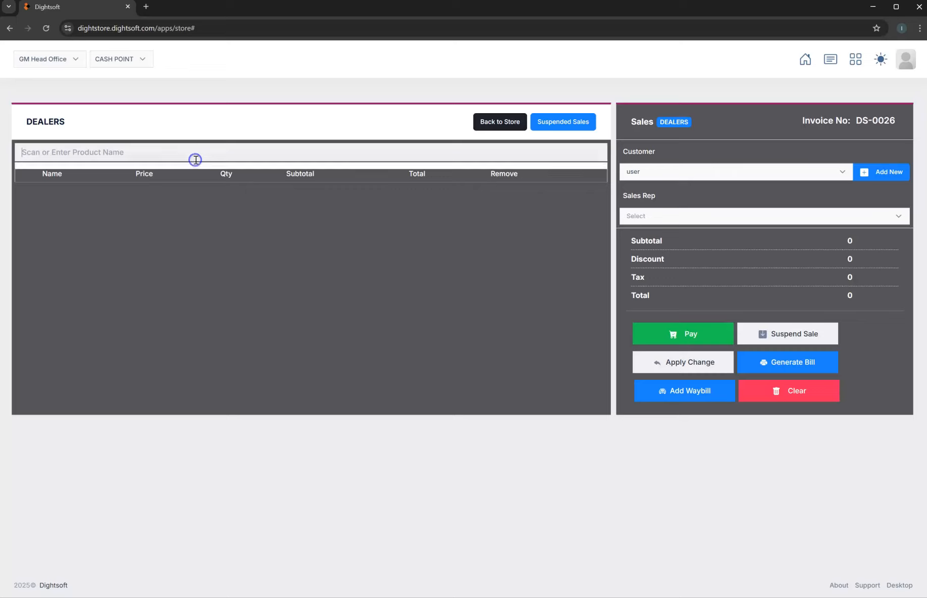
type("PL")
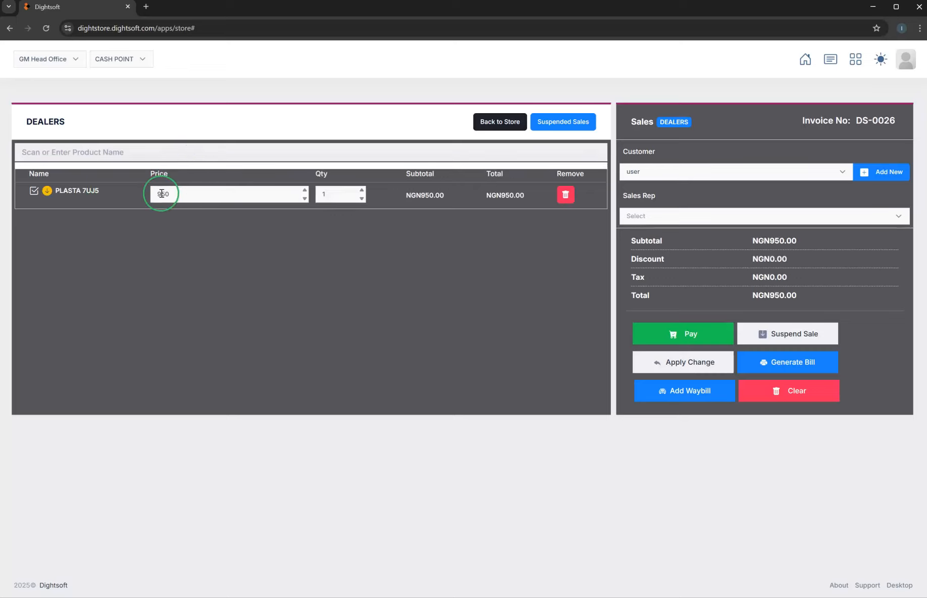
Step: Close the payment form without paying and set the PLASTA 7UJ5 quantity to 2
double_click(161, 193)
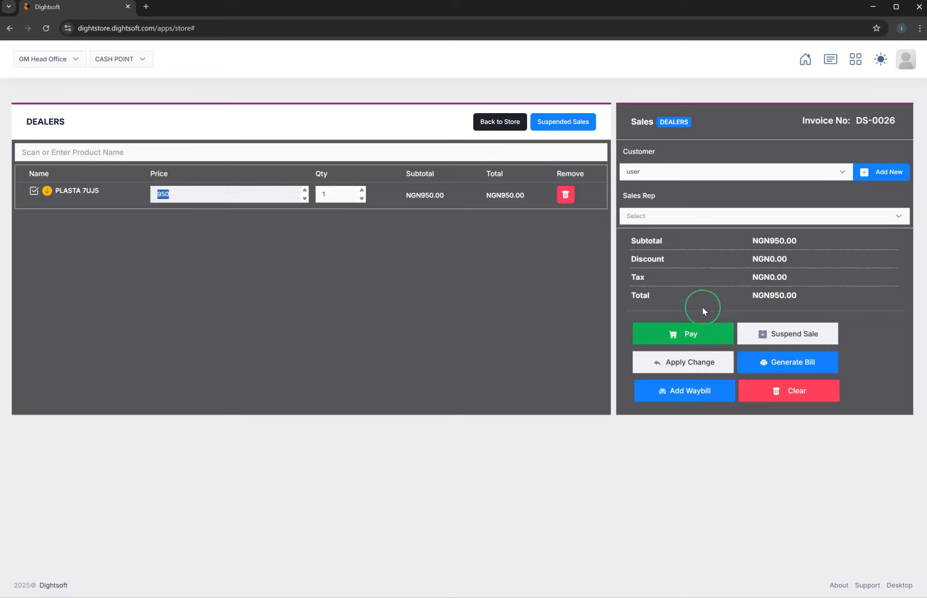
left_click(697, 335)
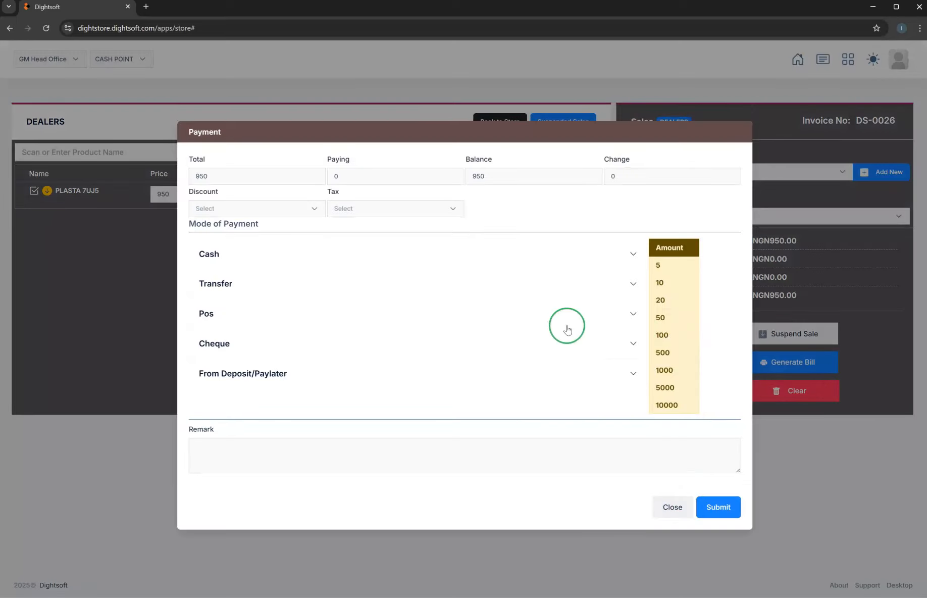
left_click(161, 293)
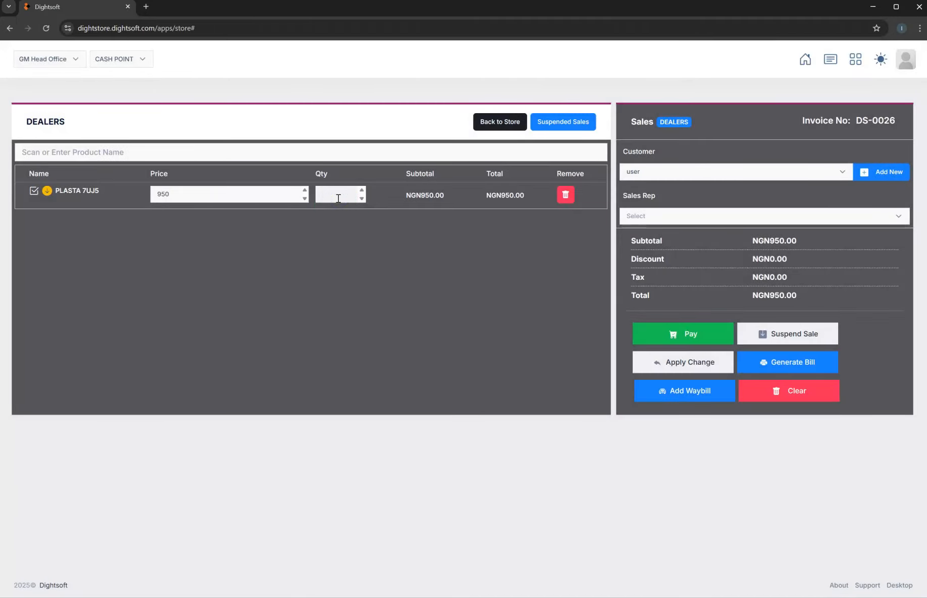
Step: Pay the DEALERS sale with 1900 cash, using First Bank as the account, and submit it
left_click(714, 335)
left_click(257, 244)
left_click(255, 289)
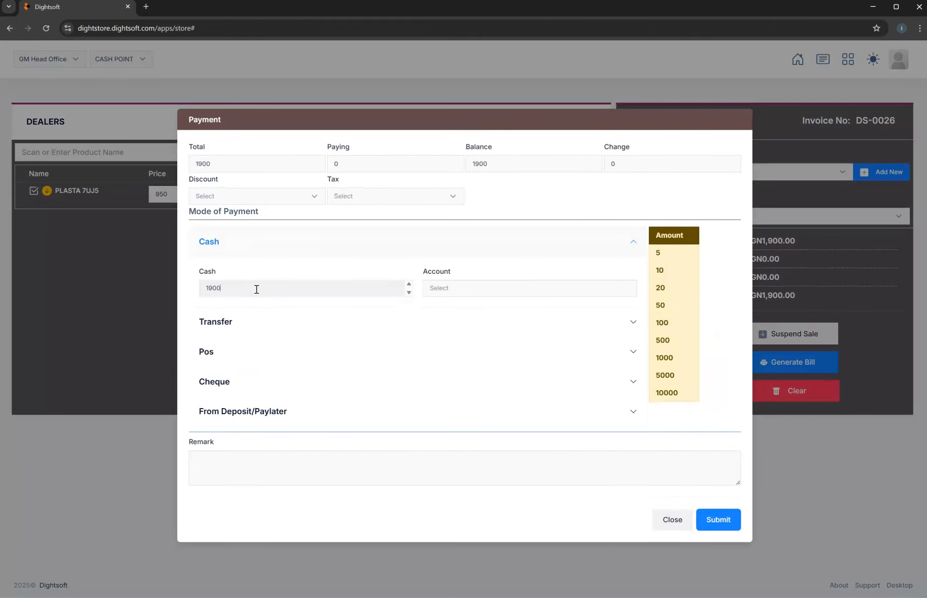
left_click(495, 289)
left_click(470, 355)
left_click(718, 519)
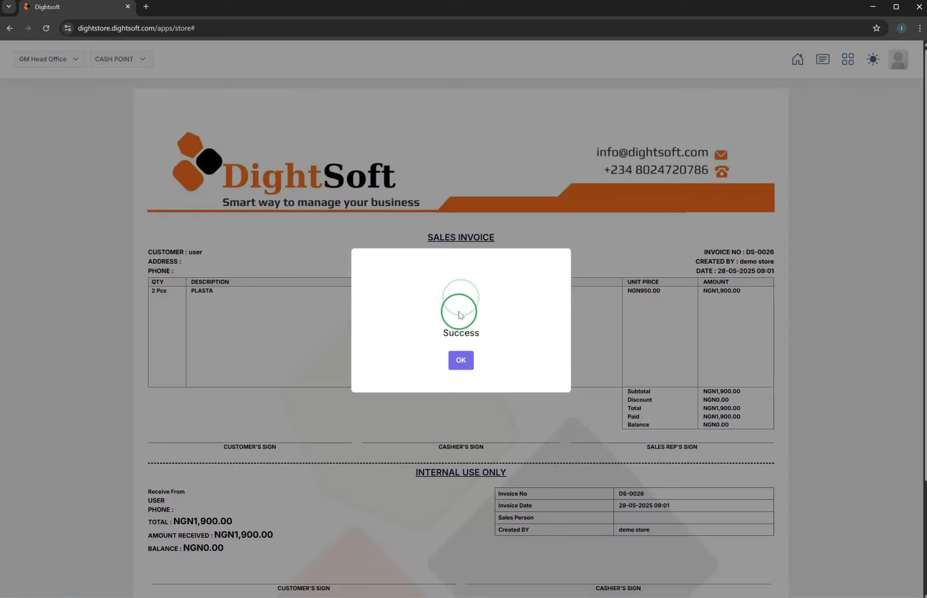
left_click(460, 360)
Step: Return from the DEALERS invoice and add PLASTA 7UJ5 to a new sale in the DISTRIBUTORS store
scroll(463, 358, "down", 3)
left_click(495, 484)
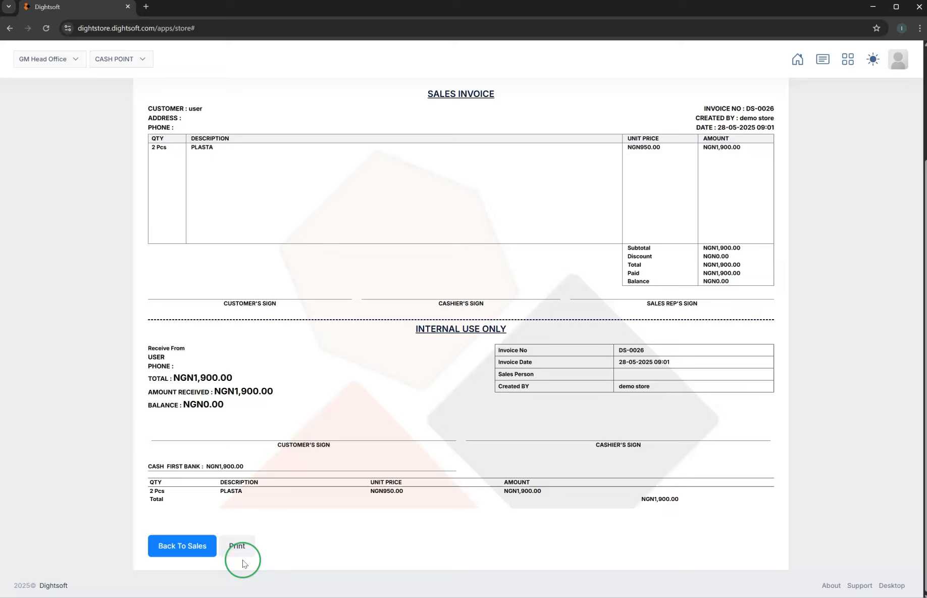
left_click(197, 542)
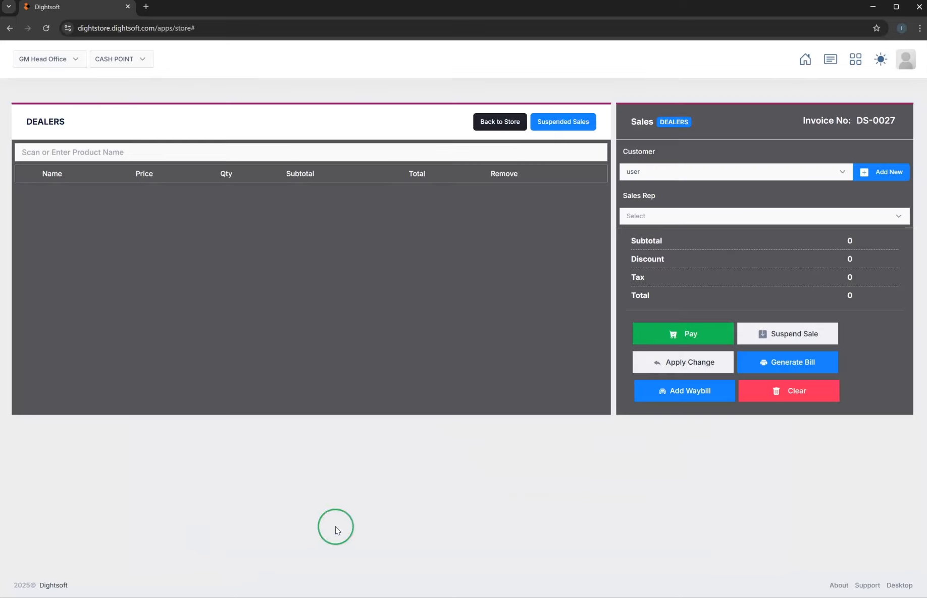
left_click(508, 127)
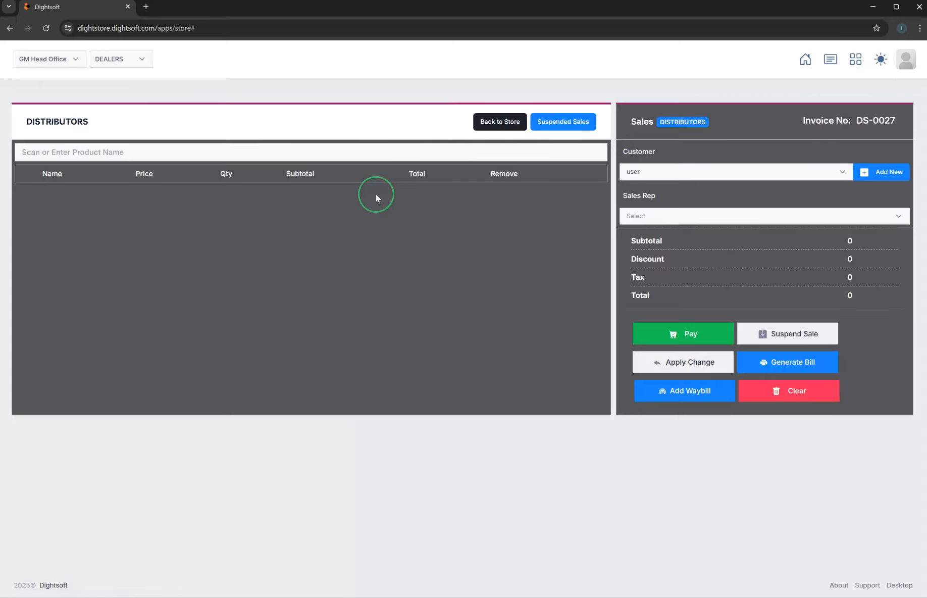
left_click(344, 156)
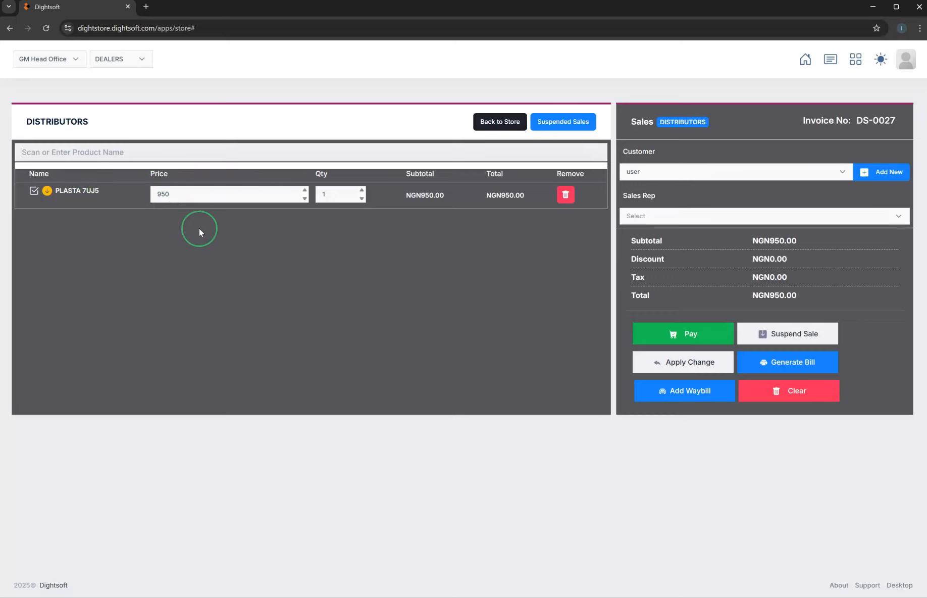
Step: Submit the DISTRIBUTORS sale without entering any payment and return from its invoice to a new sale
left_click(685, 336)
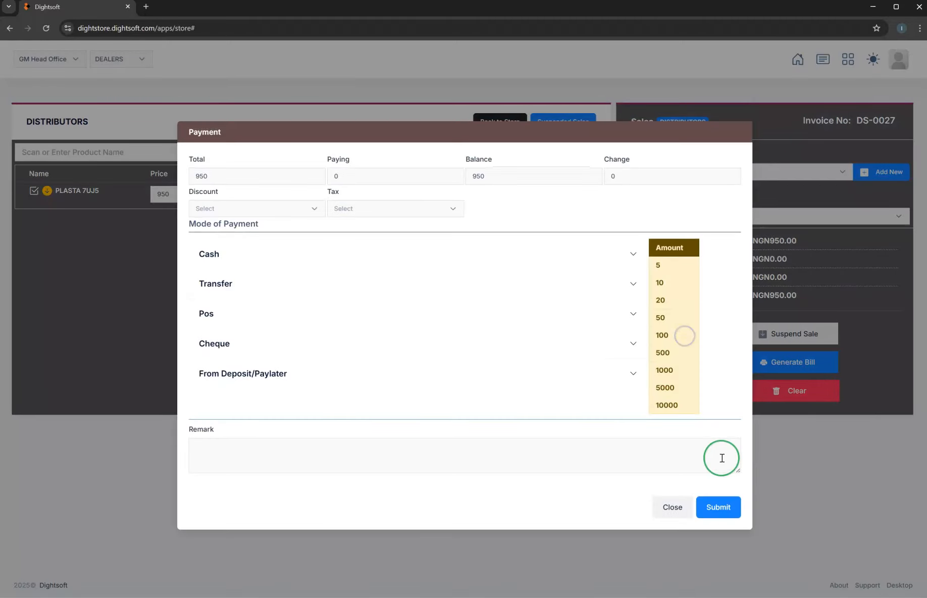
left_click(719, 502)
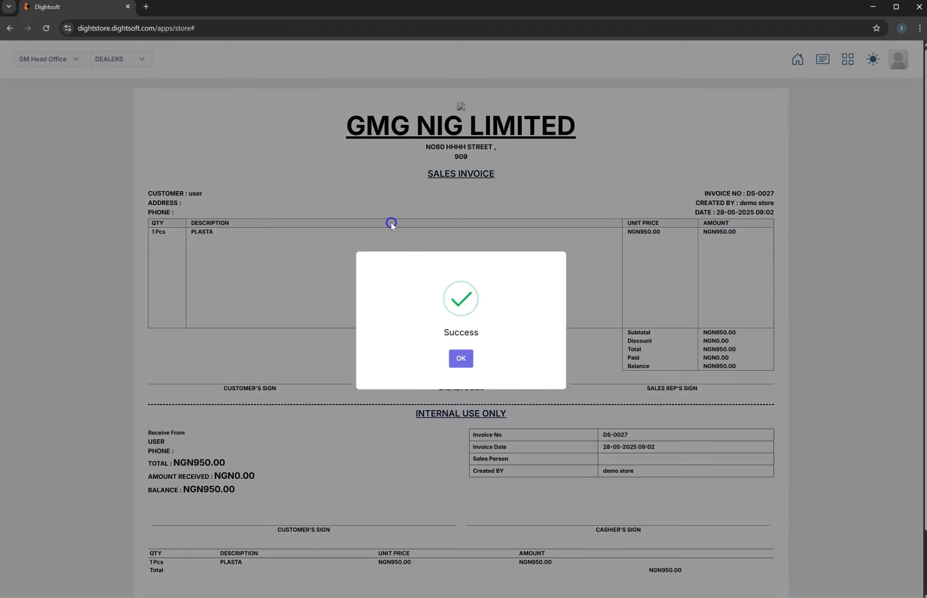
left_click(391, 222)
scroll(407, 322, "down", 2)
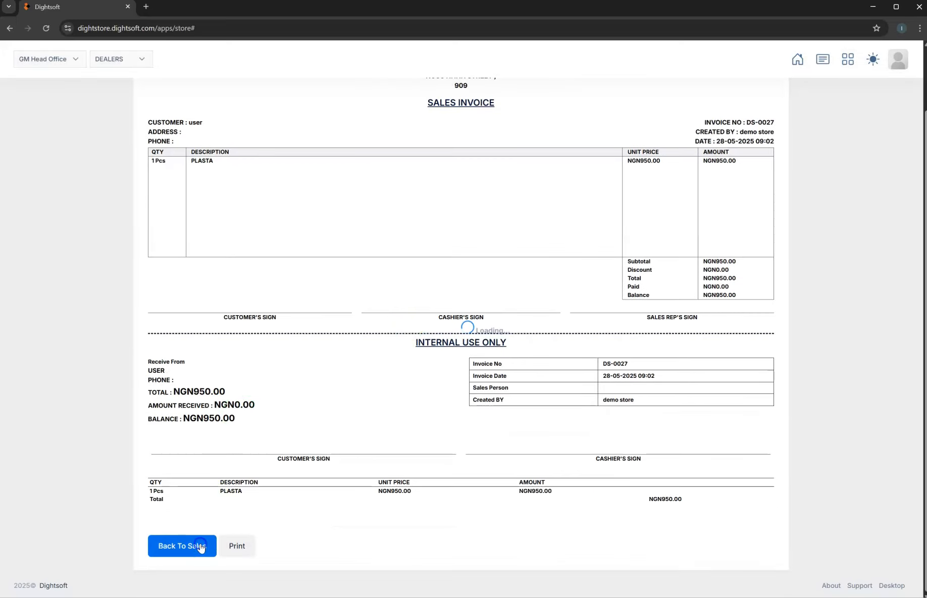
left_click(201, 547)
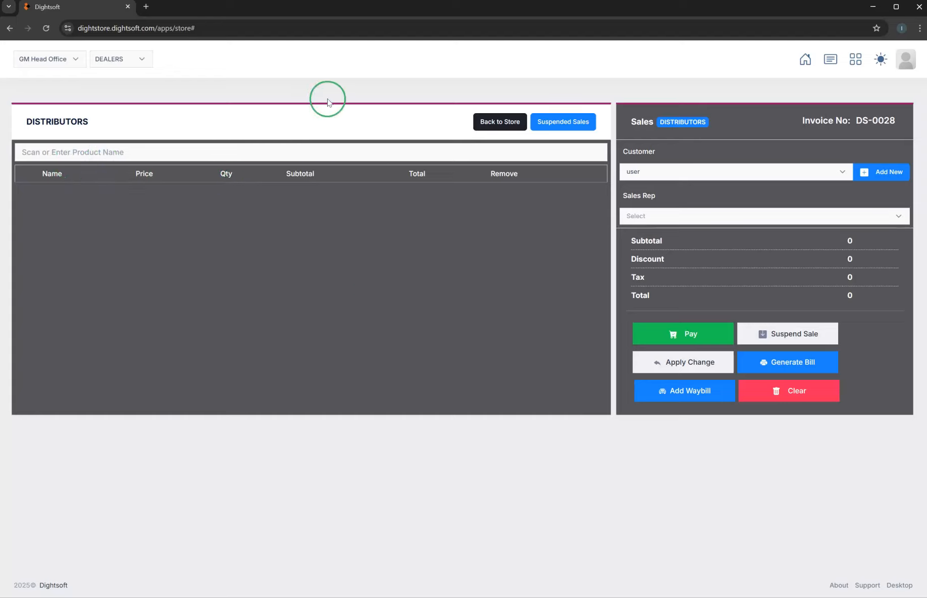
Step: Preview the generated bill for the empty DISTRIBUTORS sale and close it
left_click(306, 145)
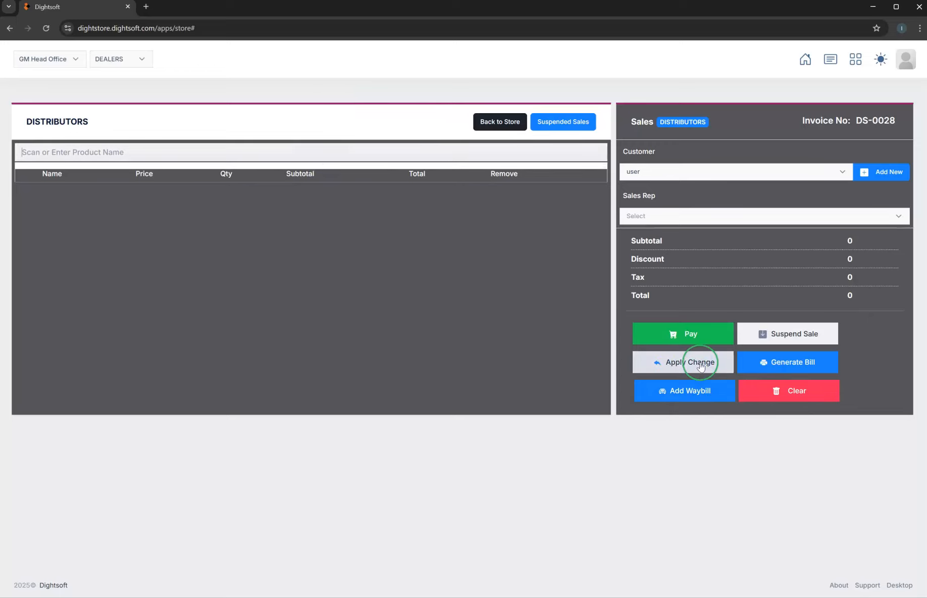
left_click(793, 362)
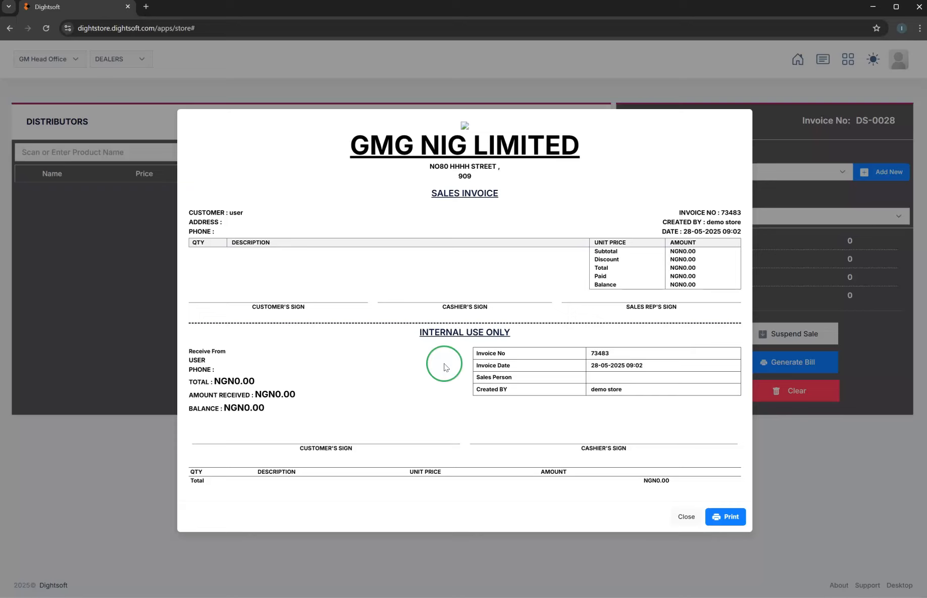
left_click(793, 461)
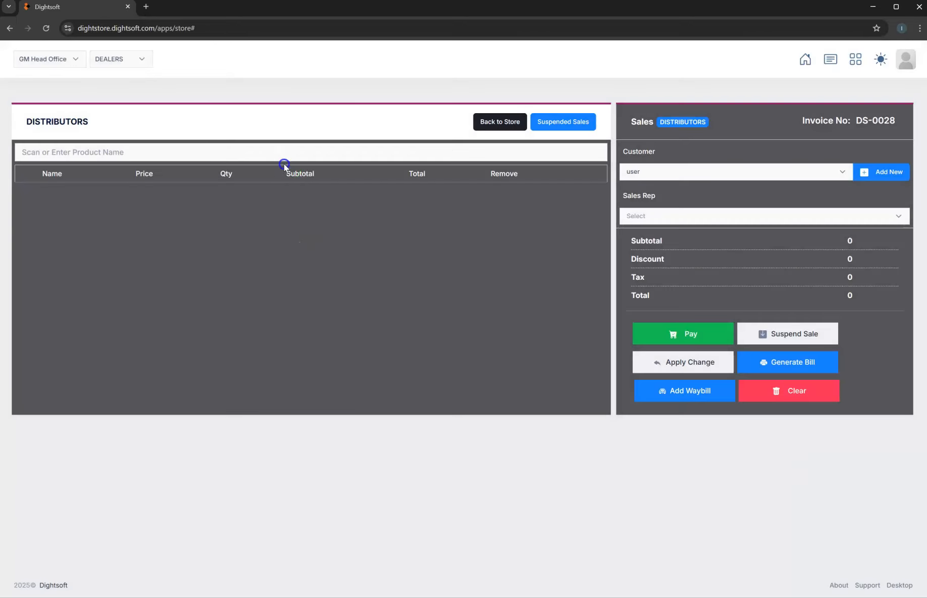
Step: Add PLASTA 7UJ5 and BIG 55" TELEVISION U345 to the DISTRIBUTORS sale and preview its generated bill
left_click(281, 159)
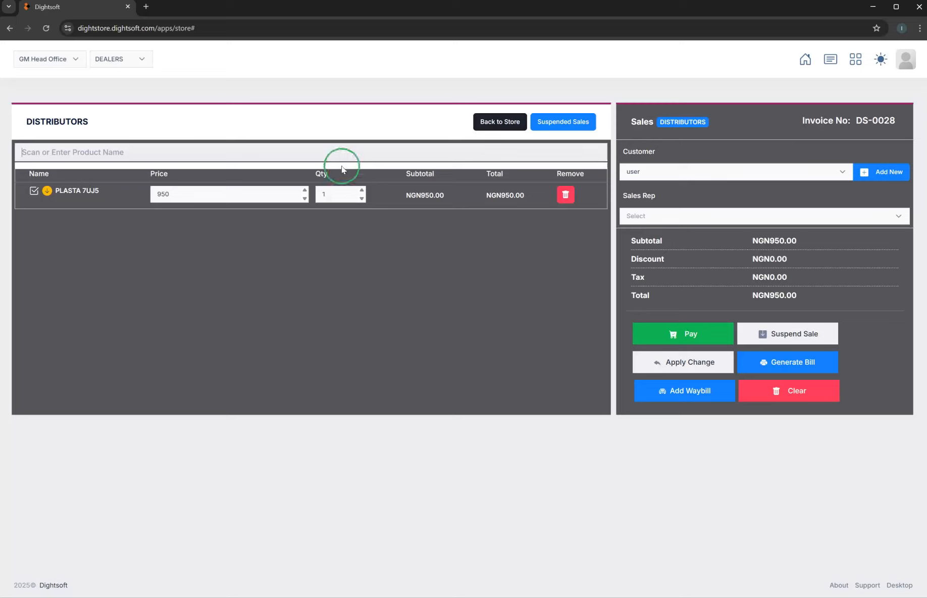
type("S")
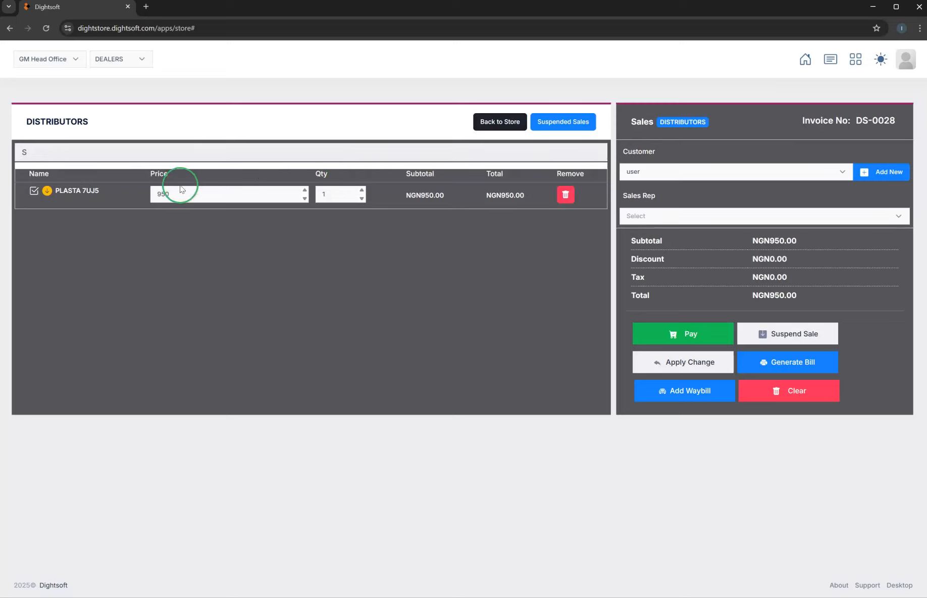
left_click(71, 174)
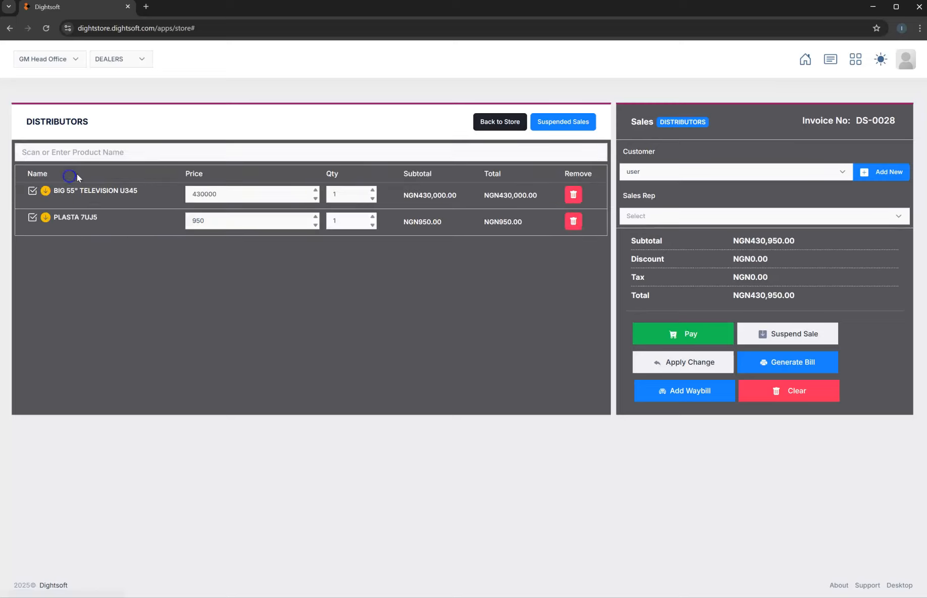
left_click(778, 368)
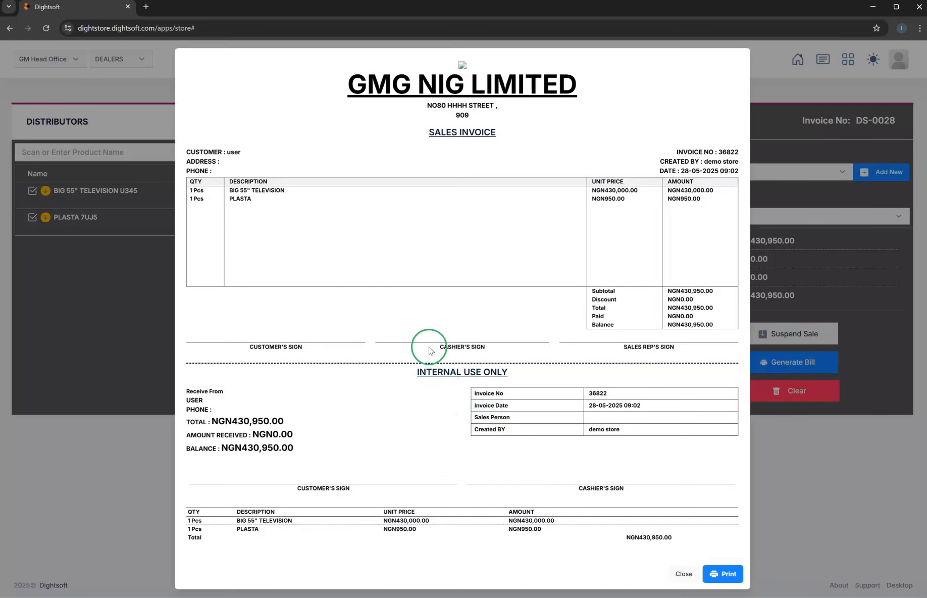
left_click(834, 450)
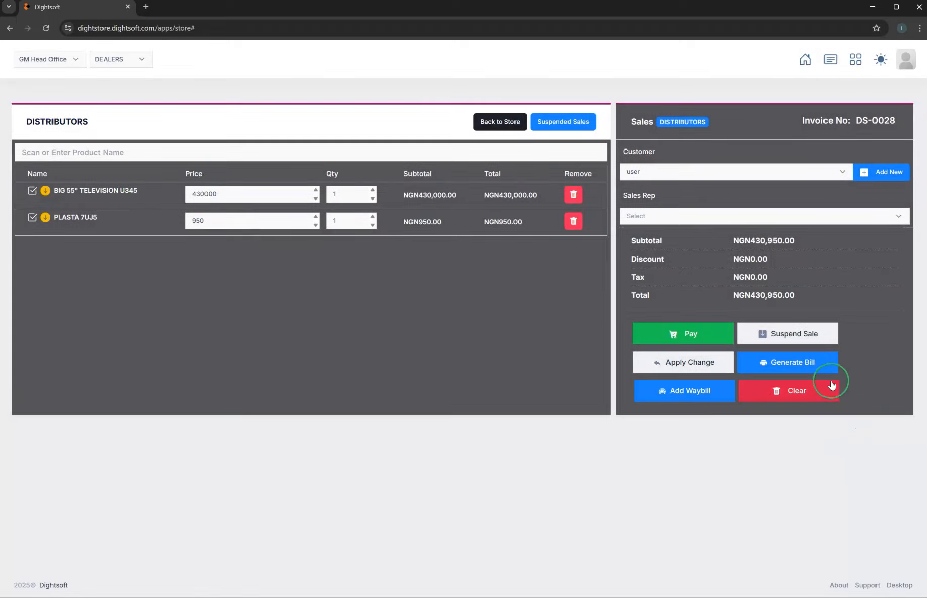
Step: Try out the Add Waybill form by selecting a delivery person and going through its fields, closing it without adding a waybill
left_click(702, 391)
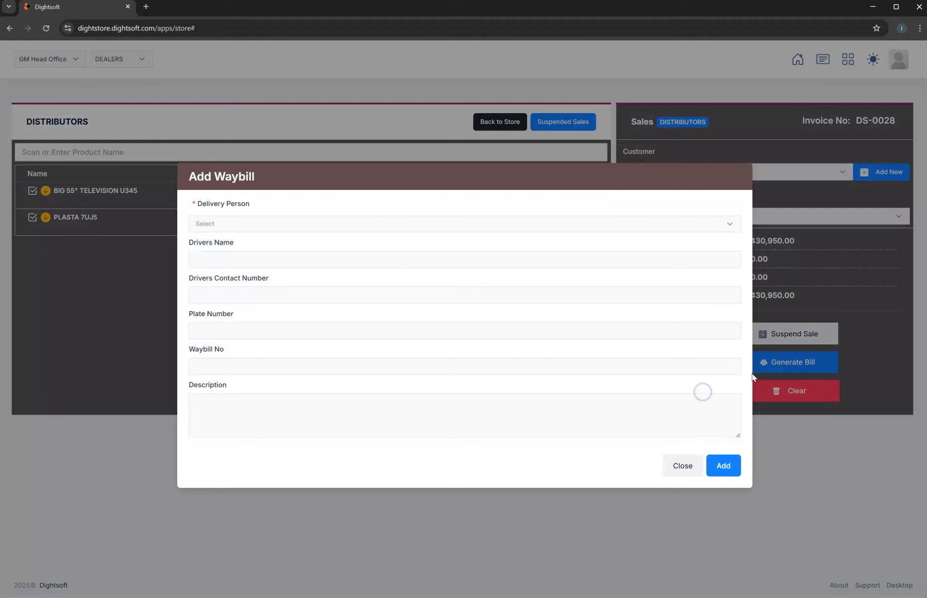
left_click(232, 221)
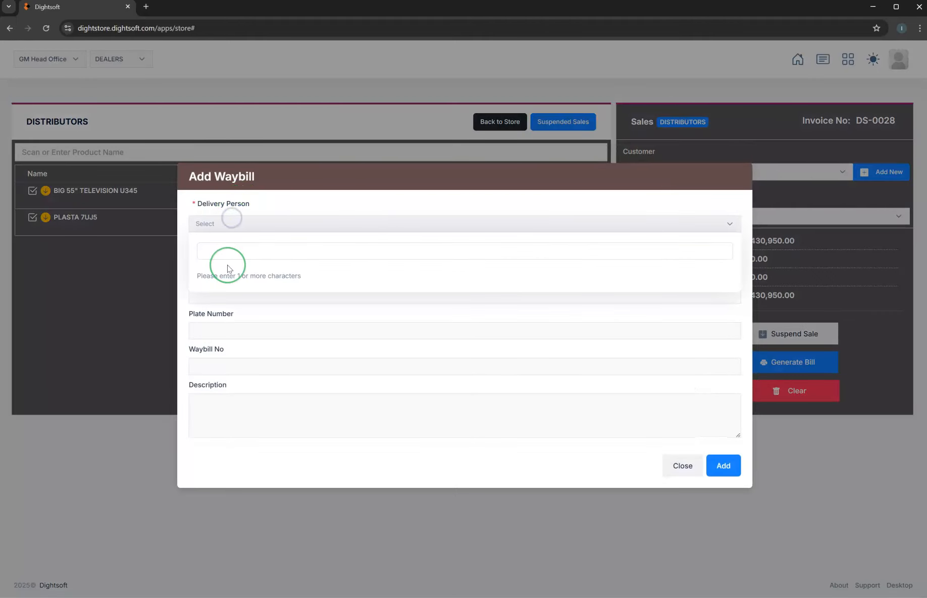
type("J")
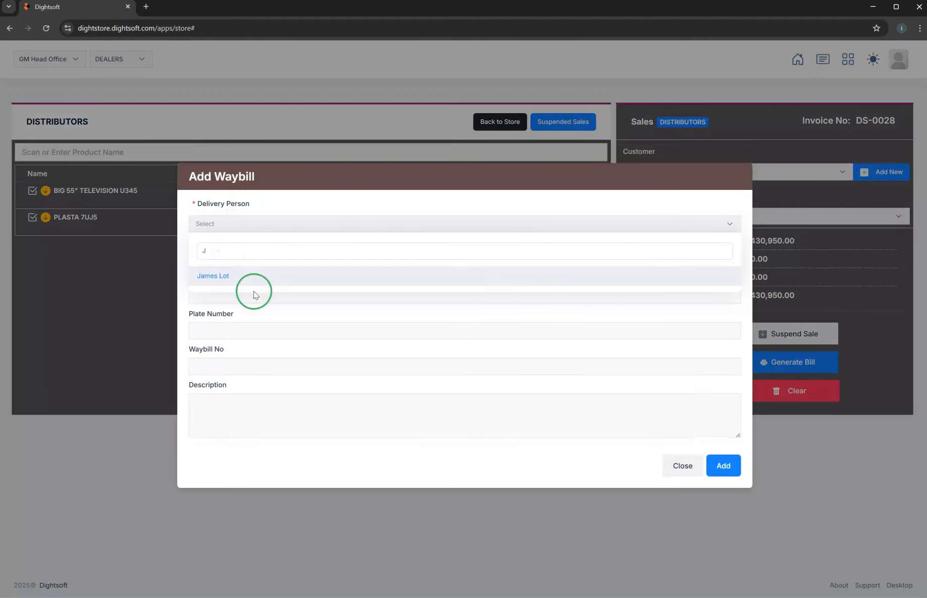
left_click(221, 275)
left_click(248, 256)
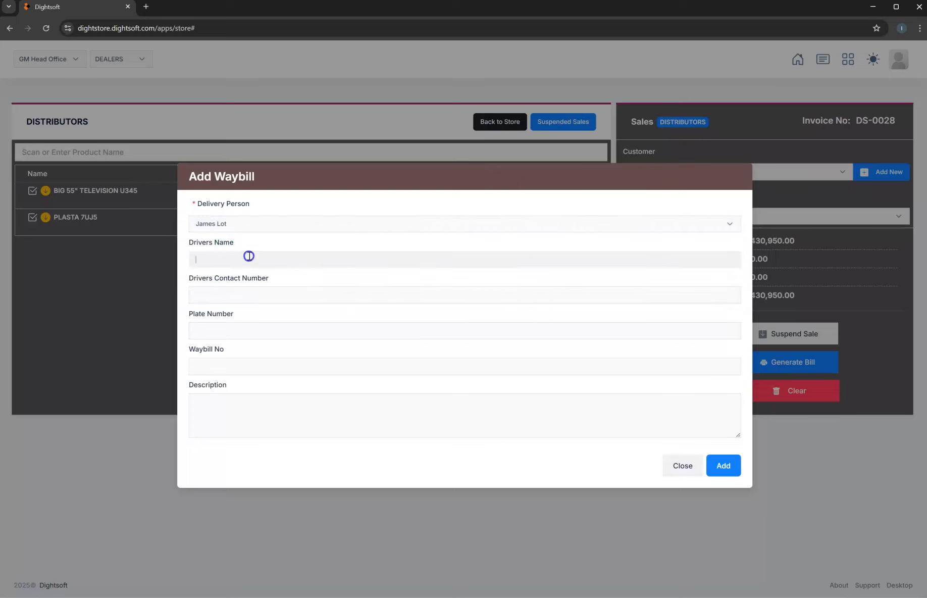
left_click(250, 293)
left_click(251, 330)
left_click(239, 359)
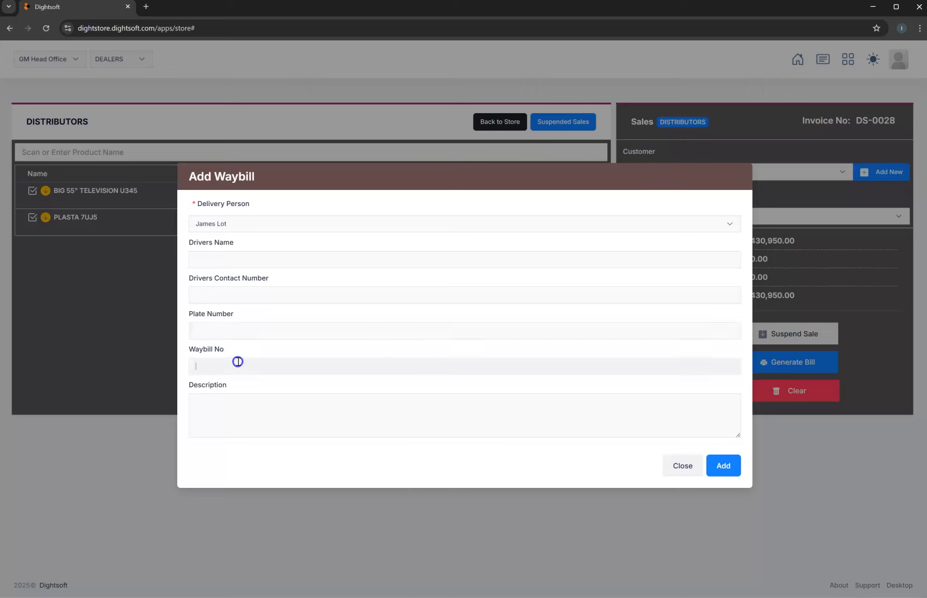
left_click(233, 402)
left_click(156, 284)
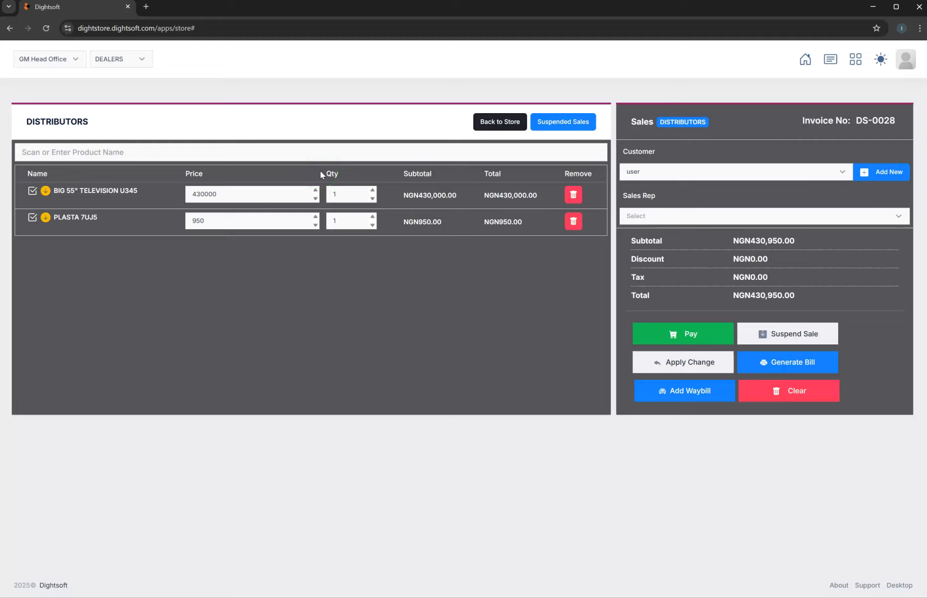
Step: Leave the DISTRIBUTORS sale and open the Sales module from the main dashboard
left_click(503, 126)
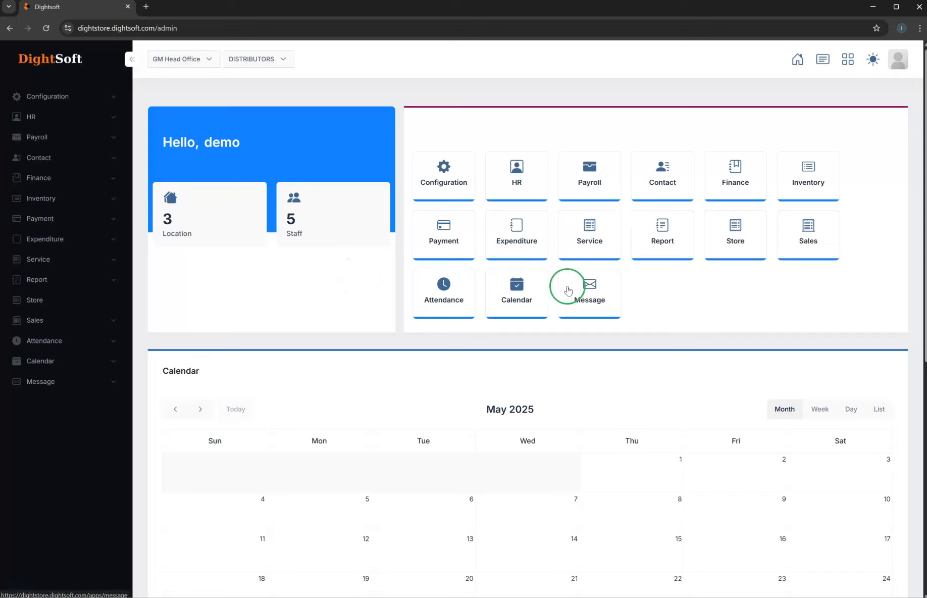
left_click(444, 297)
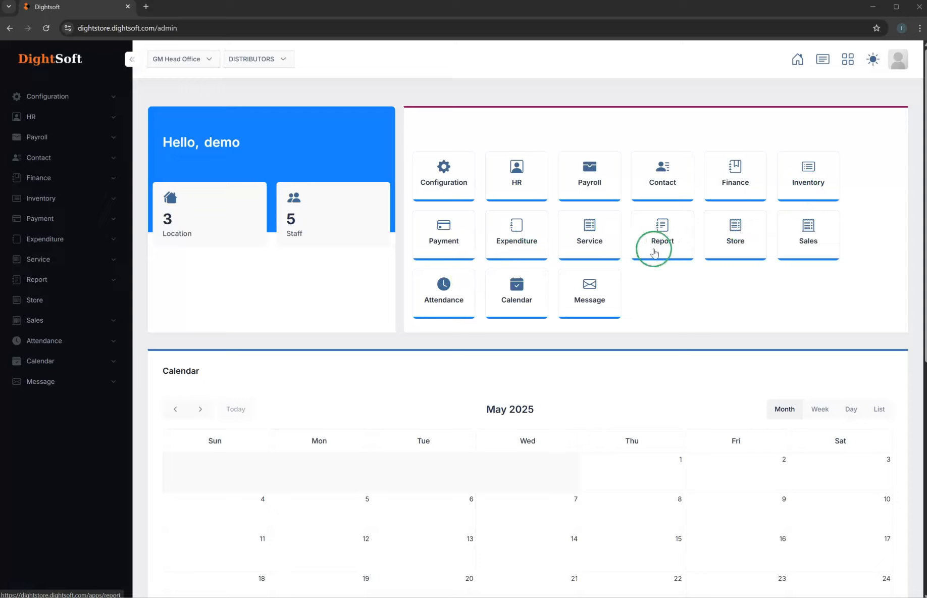
left_click(812, 234)
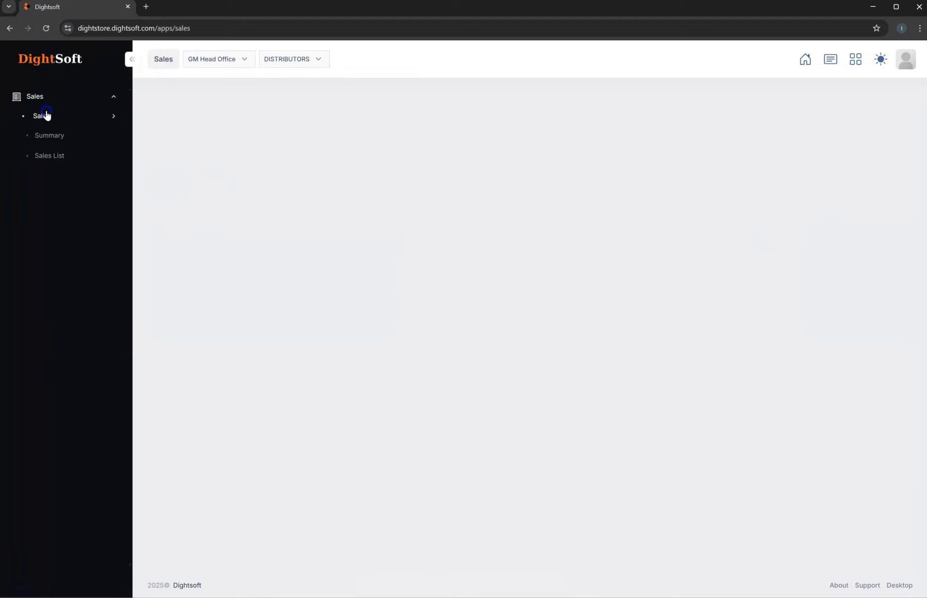
Step: Display the Sales List to review the recorded sales
left_click(49, 155)
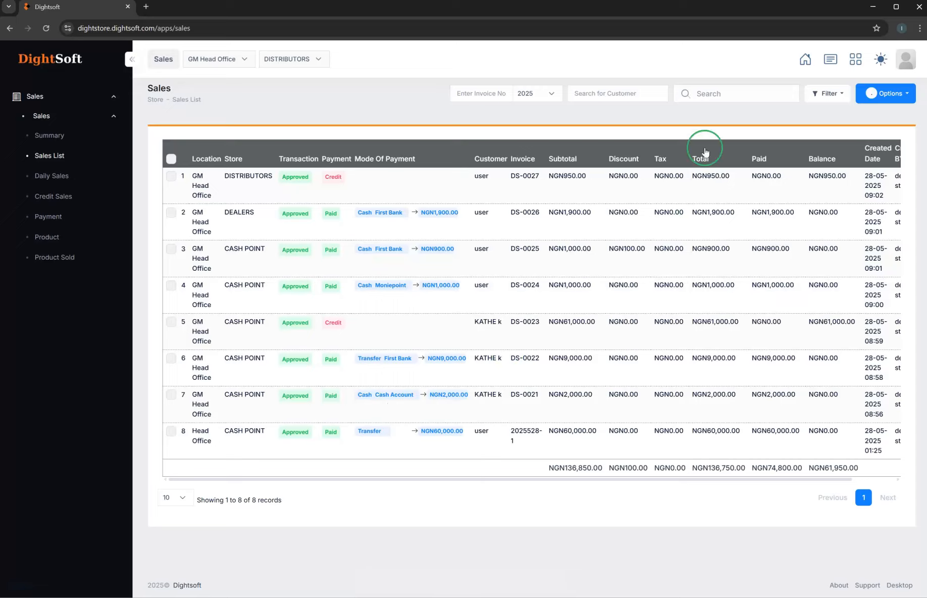
Step: Switch to the Inventory module's Product List and view the PLASTA product details with its warehouse quantities, closing them again
left_click(165, 60)
left_click(201, 205)
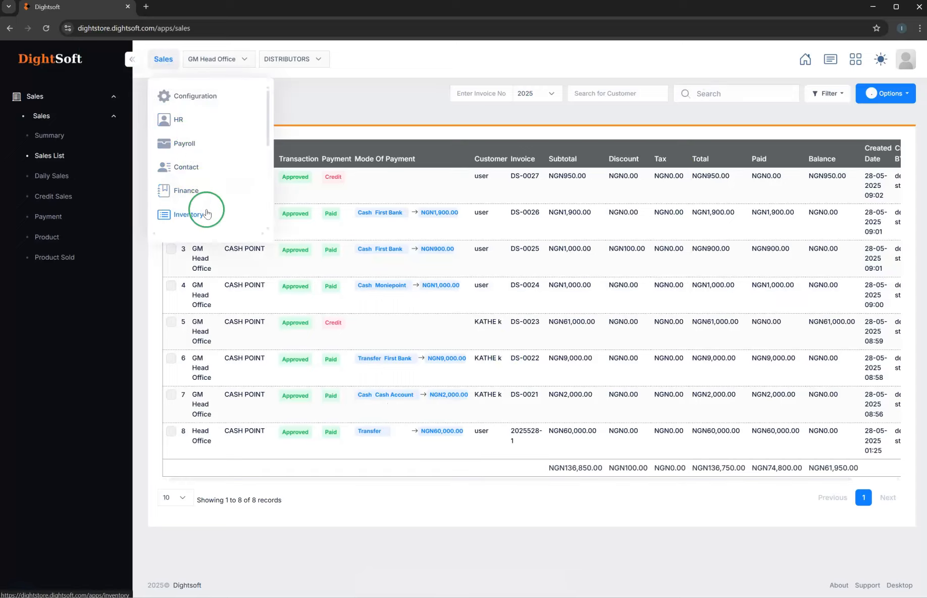
left_click(82, 138)
left_click(60, 118)
left_click(68, 136)
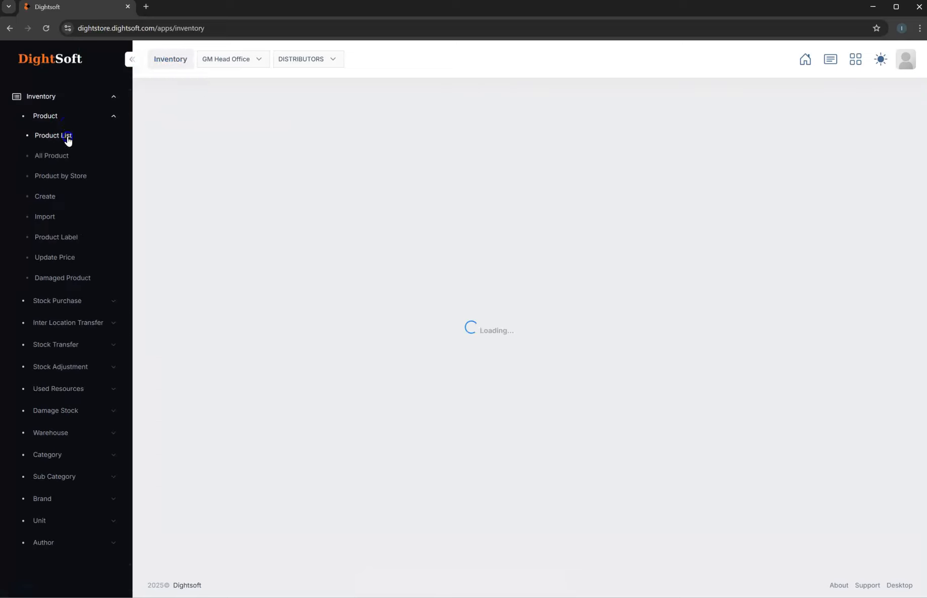
left_click(472, 323)
left_click(470, 261)
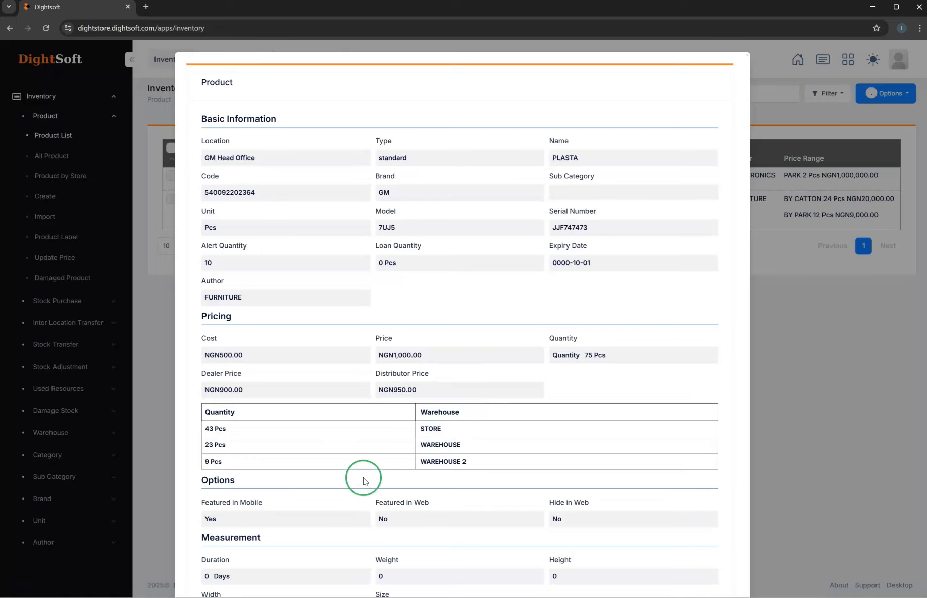
left_click(877, 362)
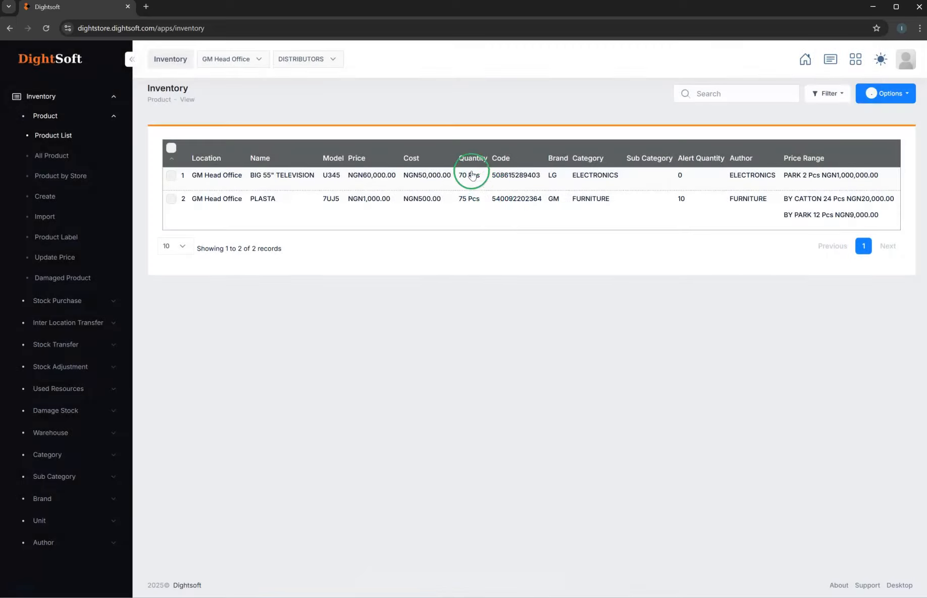
Step: Go to the Sales module's Summary and check the CASH POINT total, its quantity and the total products sold
left_click(167, 59)
scroll(177, 151, "down", 5)
left_click(178, 152)
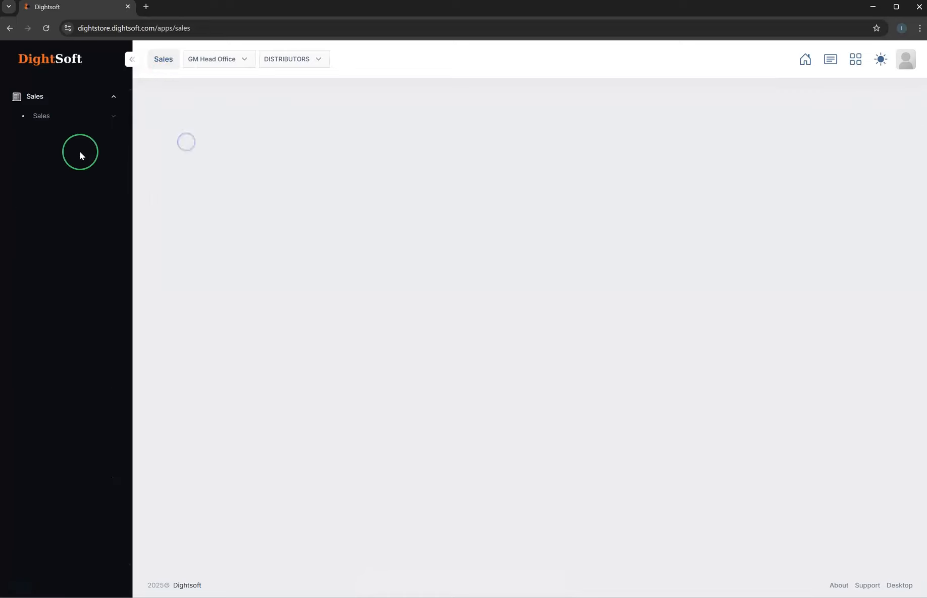
left_click(53, 126)
left_click(51, 137)
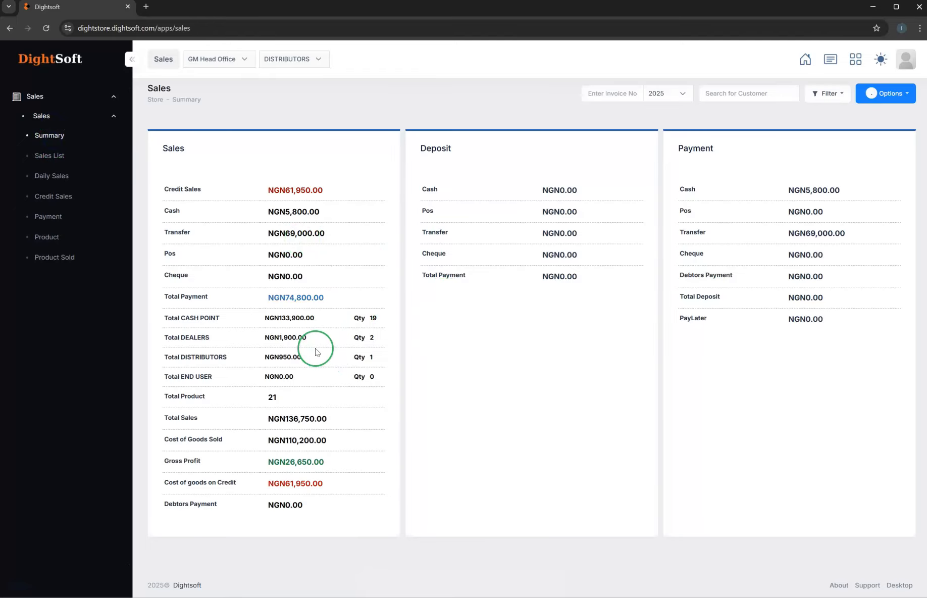
left_click_drag(164, 317, 275, 318)
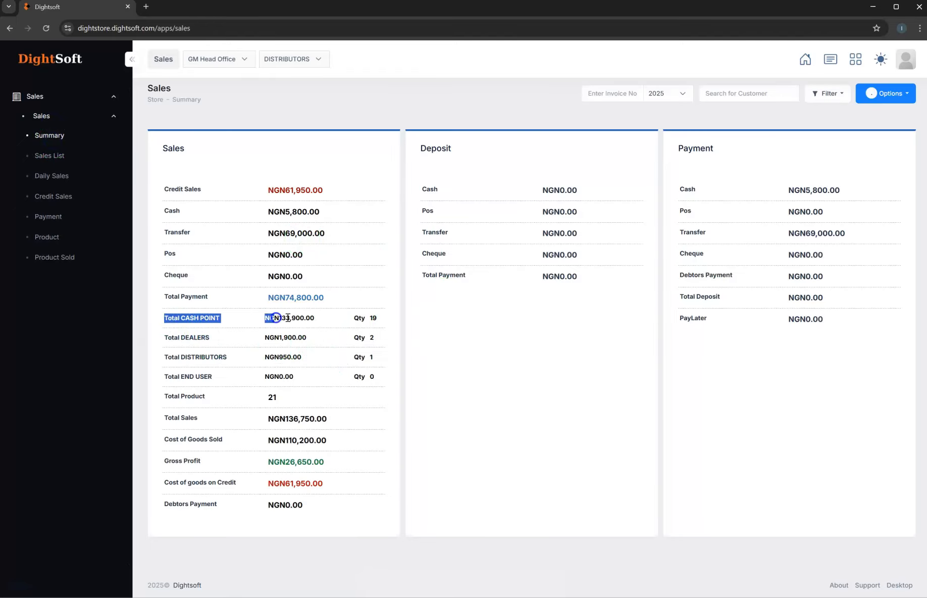
double_click(373, 317)
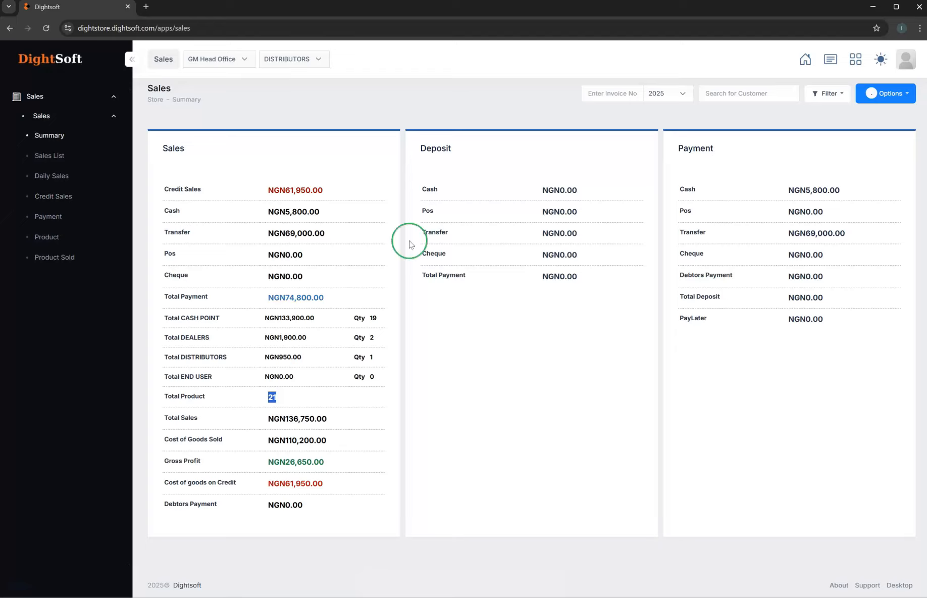
Step: Return to the main dashboard and open the Product History page under the Report module's Inventory reports
left_click(806, 63)
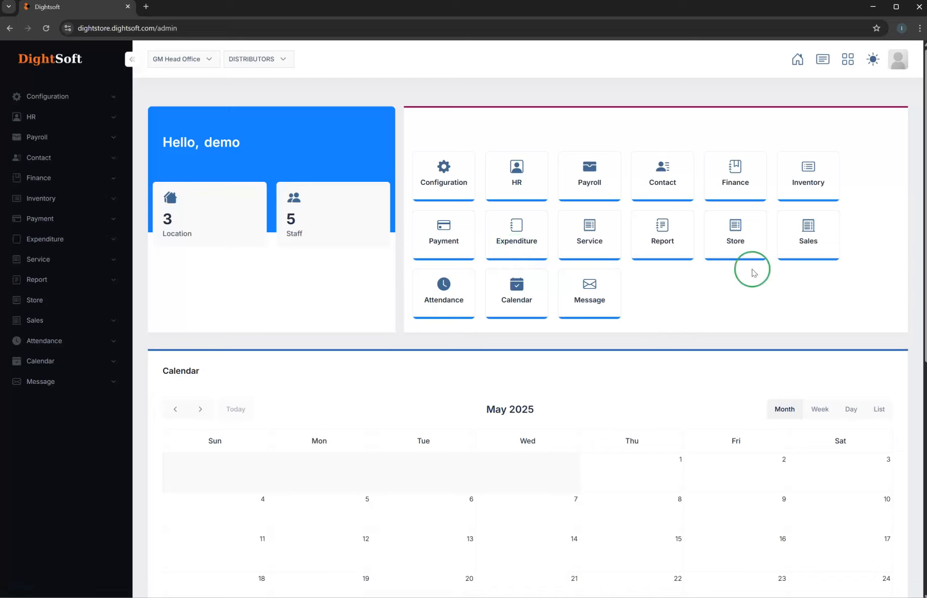
left_click(675, 234)
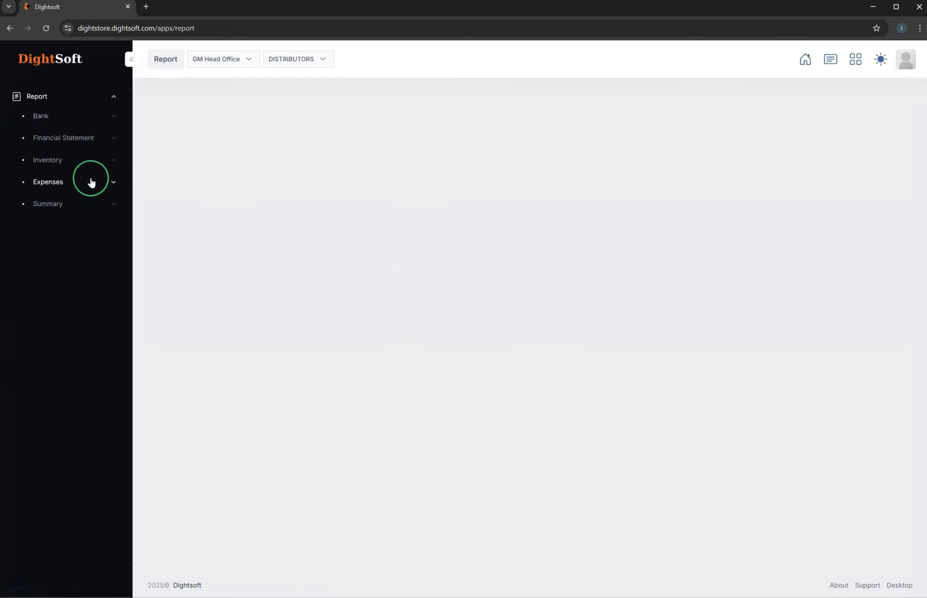
left_click(92, 163)
left_click(77, 182)
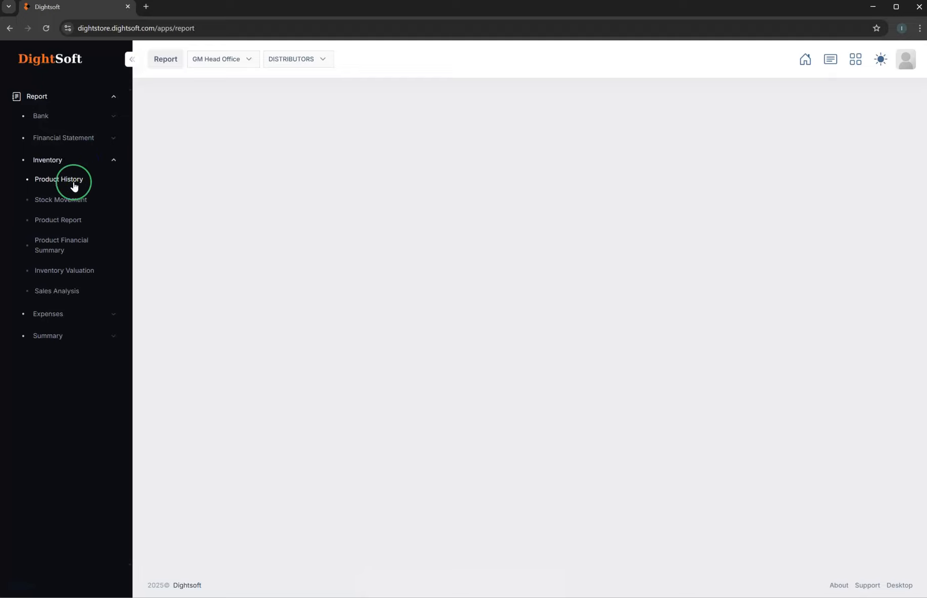
Step: Filter the product history by PLASTA 7UJ5 with yesterday's date range and generate the report
left_click(885, 93)
left_click(776, 178)
type("PLAST")
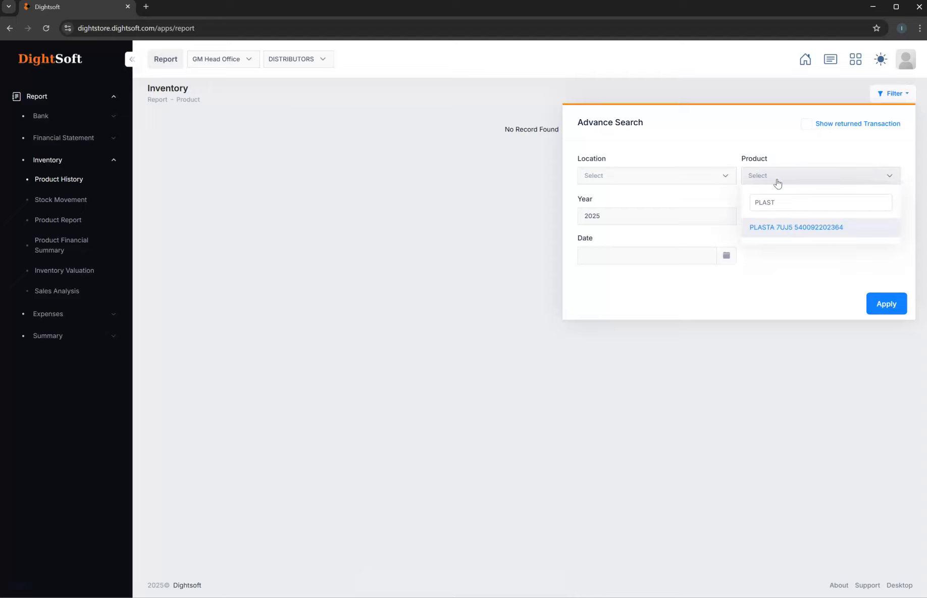
left_click(786, 228)
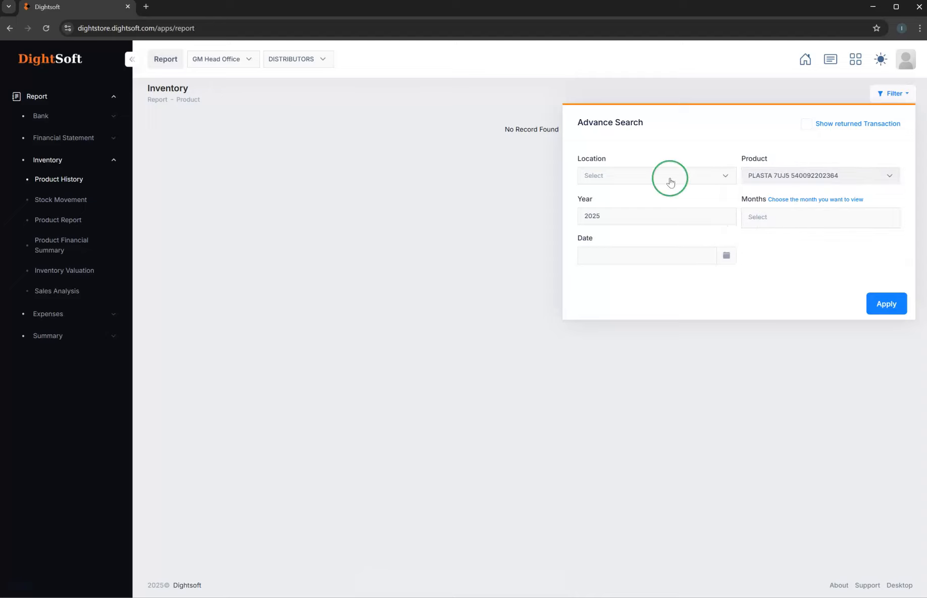
left_click(655, 261)
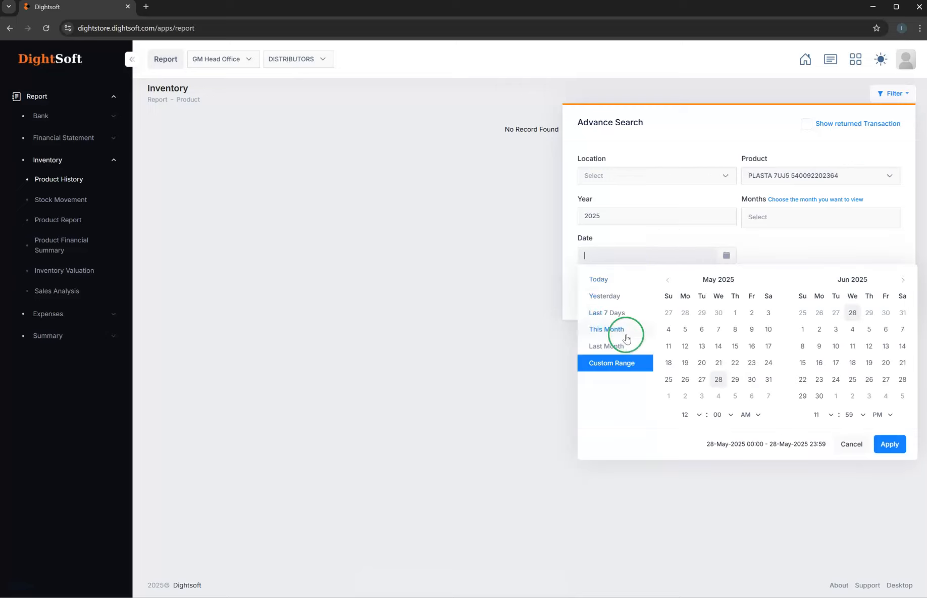
left_click(605, 295)
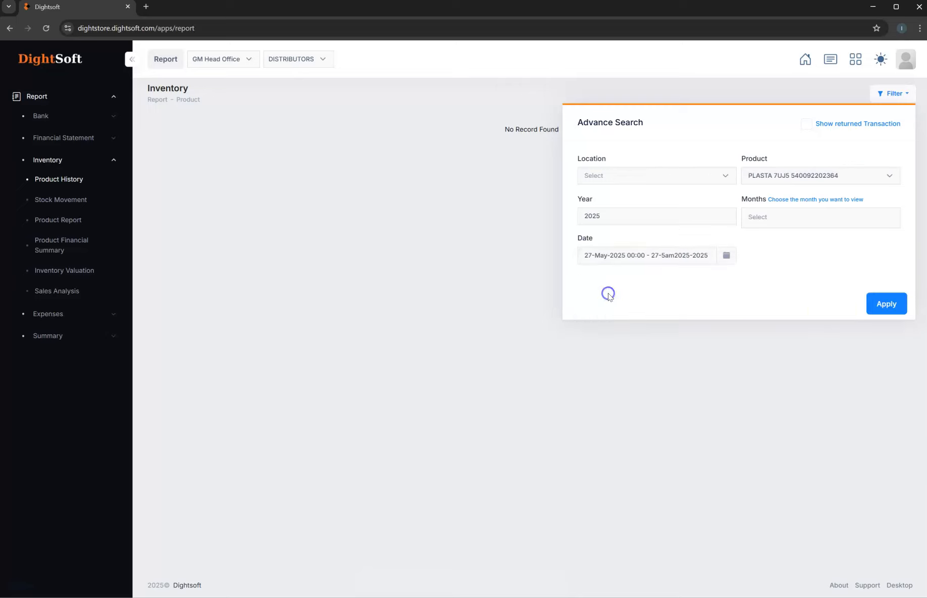
left_click(881, 310)
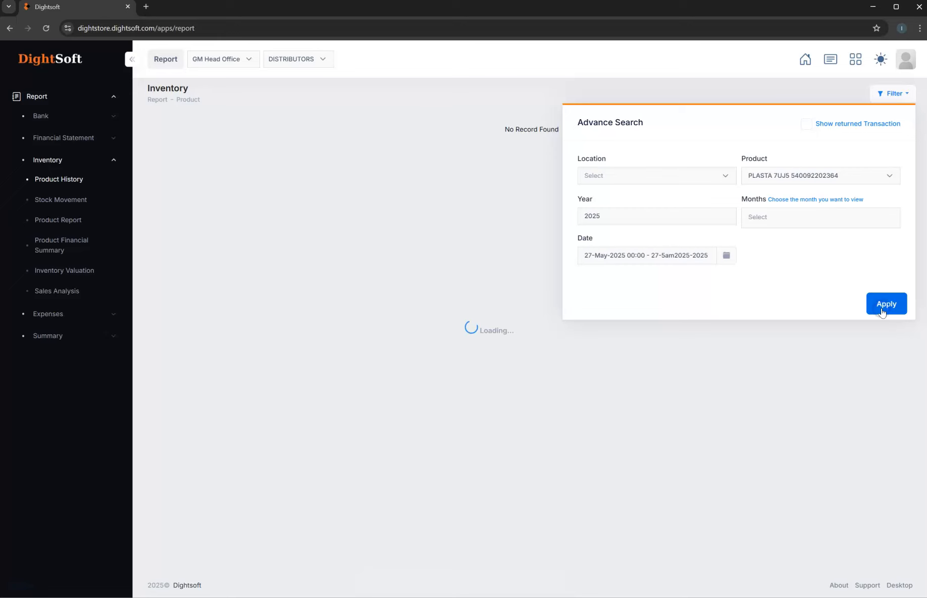
Step: Examine PLASTA's product history, comparing the Product In and Product Out totals with the transaction records and warehouse quantities
scroll(767, 349, "down", 4)
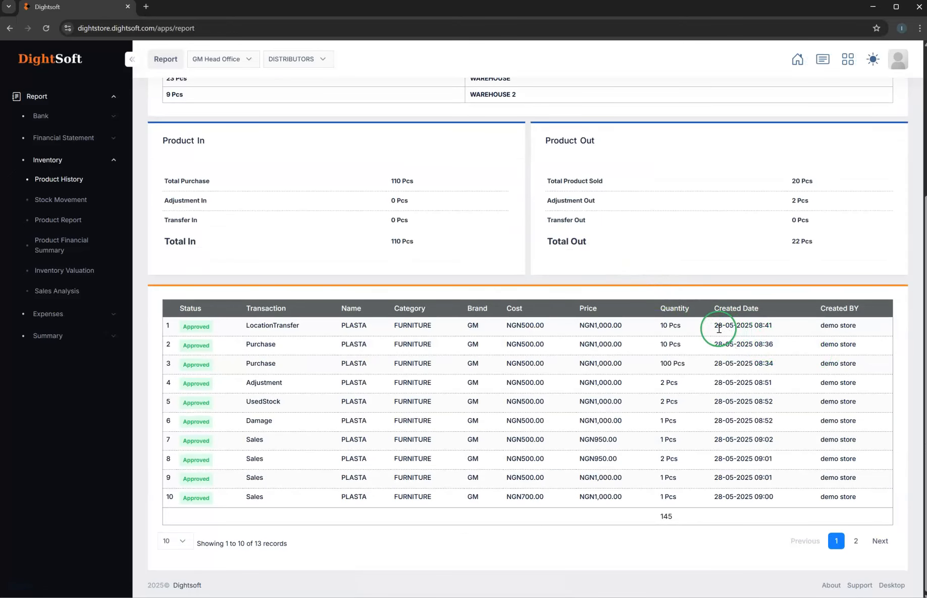
scroll(714, 323, "up", 4)
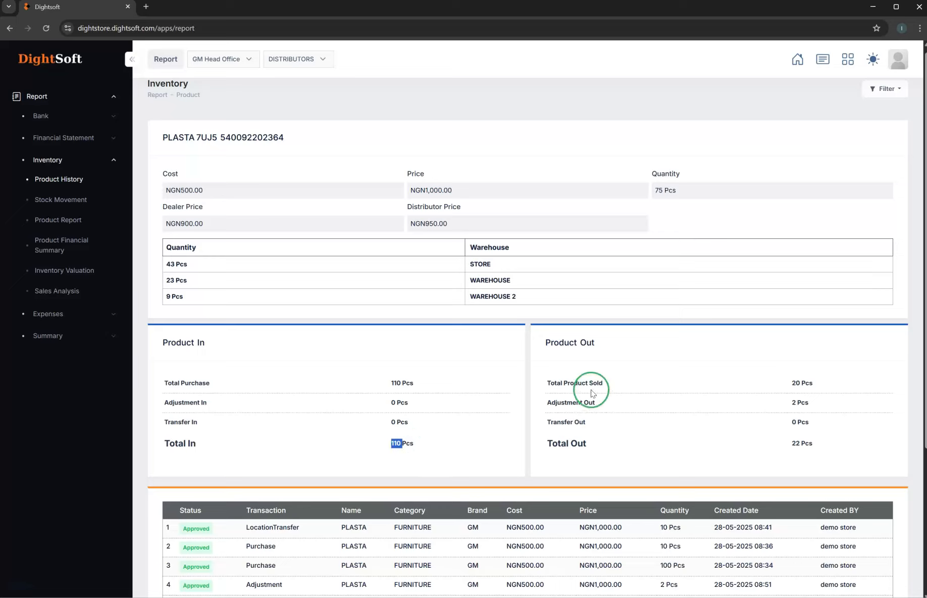
scroll(784, 441, "down", 1)
scroll(784, 441, "down", 3)
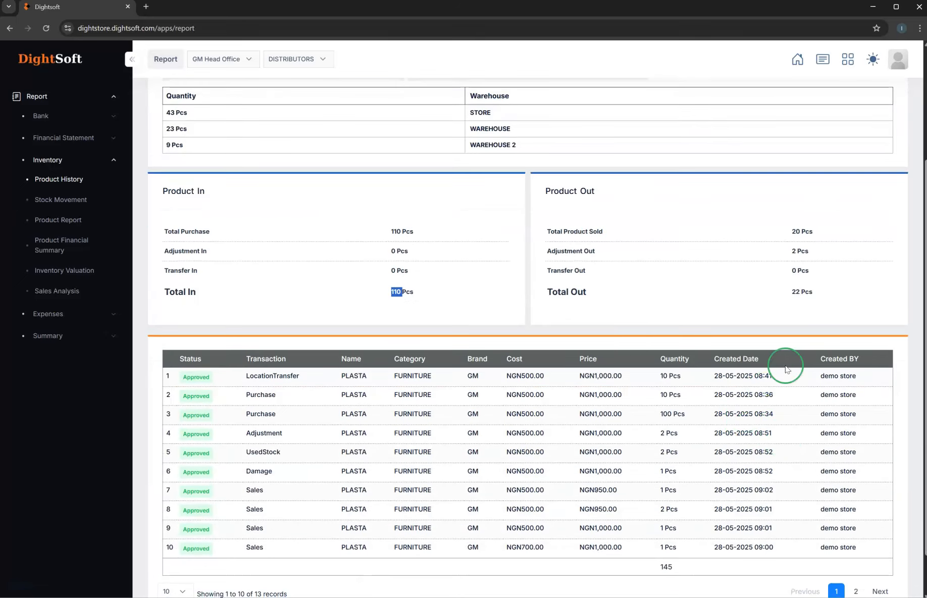
scroll(585, 348, "up", 4)
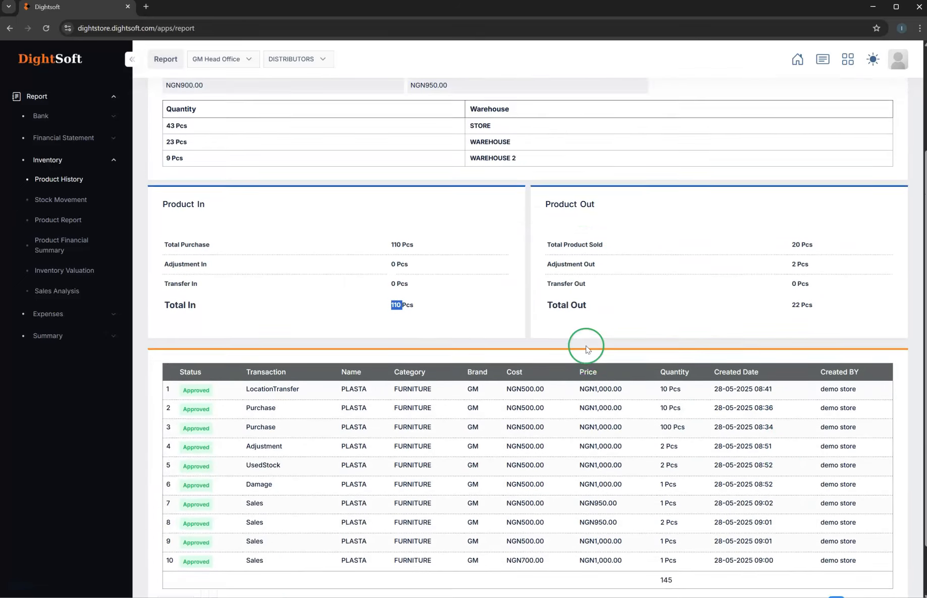
scroll(607, 341, "down", 4)
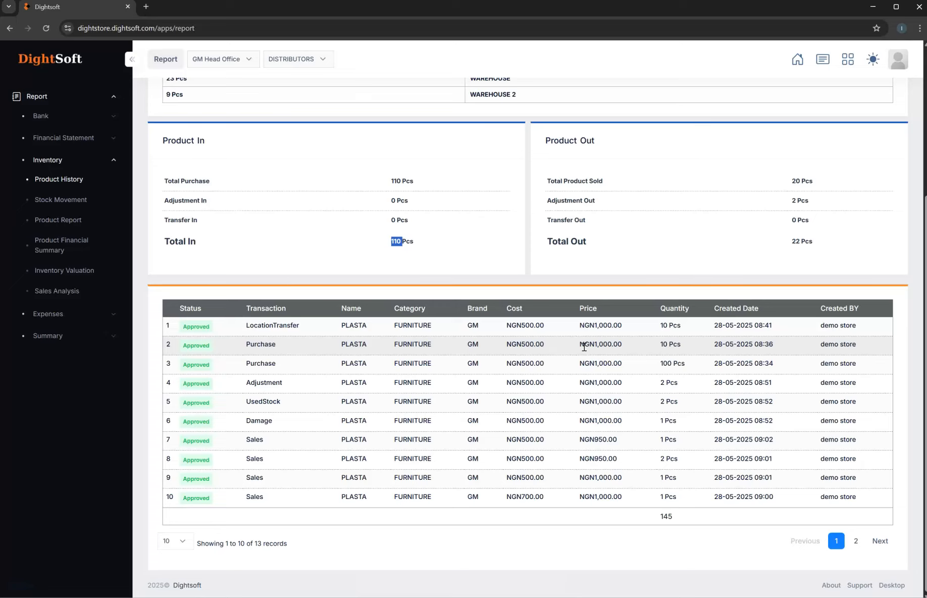
scroll(584, 346, "up", 4)
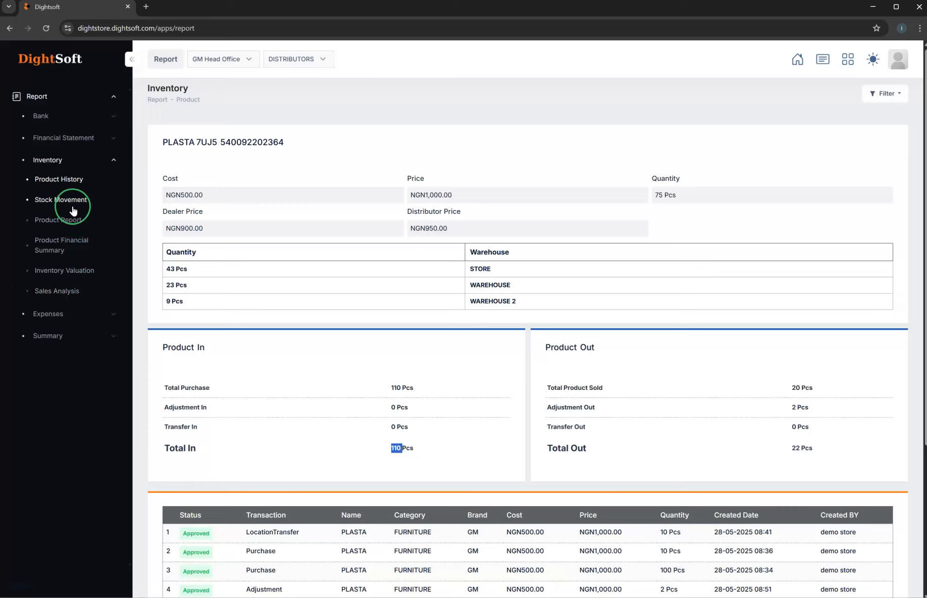
Step: Open the Product Financial Summary, check PLASTA 7UJ5's profit, and look at the filter's date ranges without applying any
left_click(72, 240)
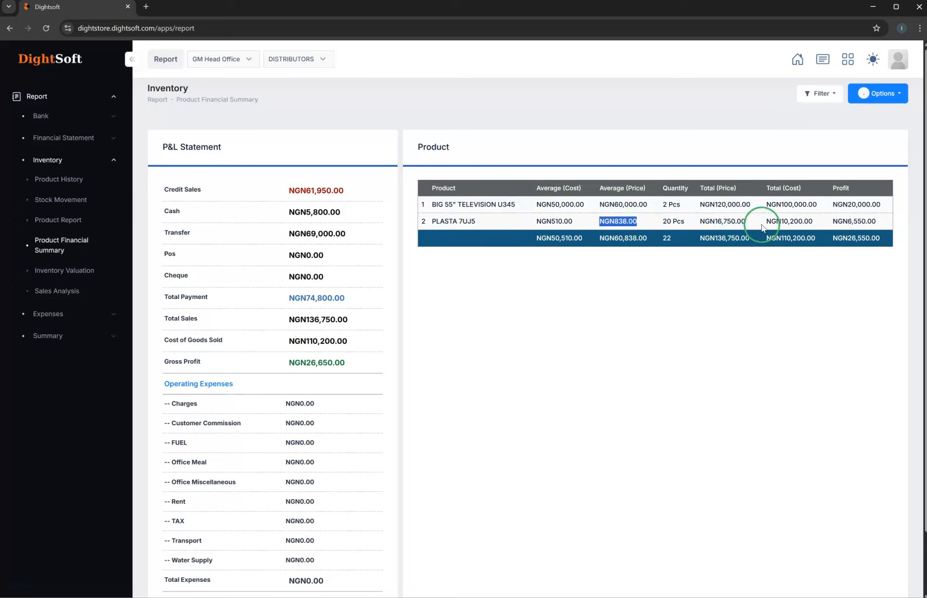
double_click(861, 222)
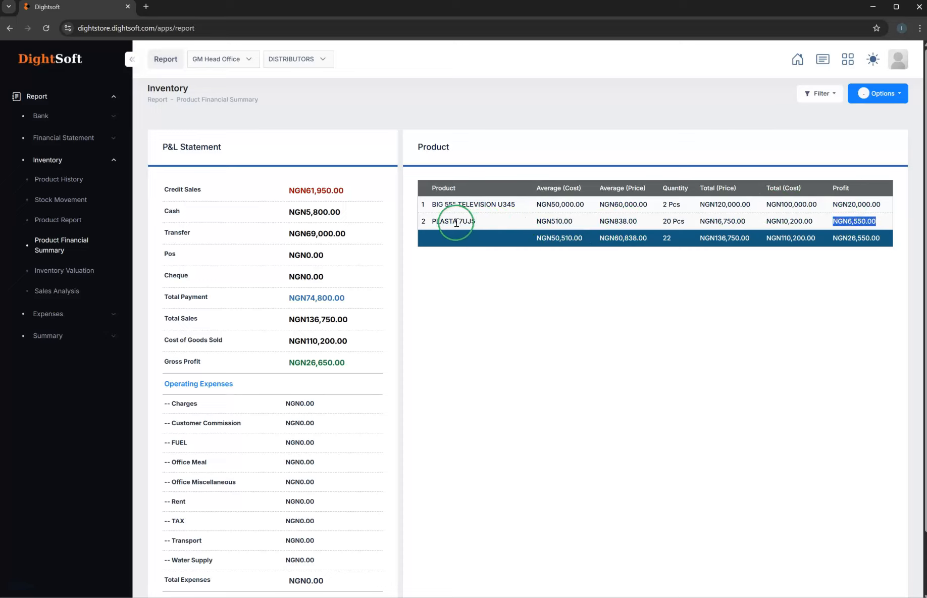
left_click(811, 94)
left_click(558, 249)
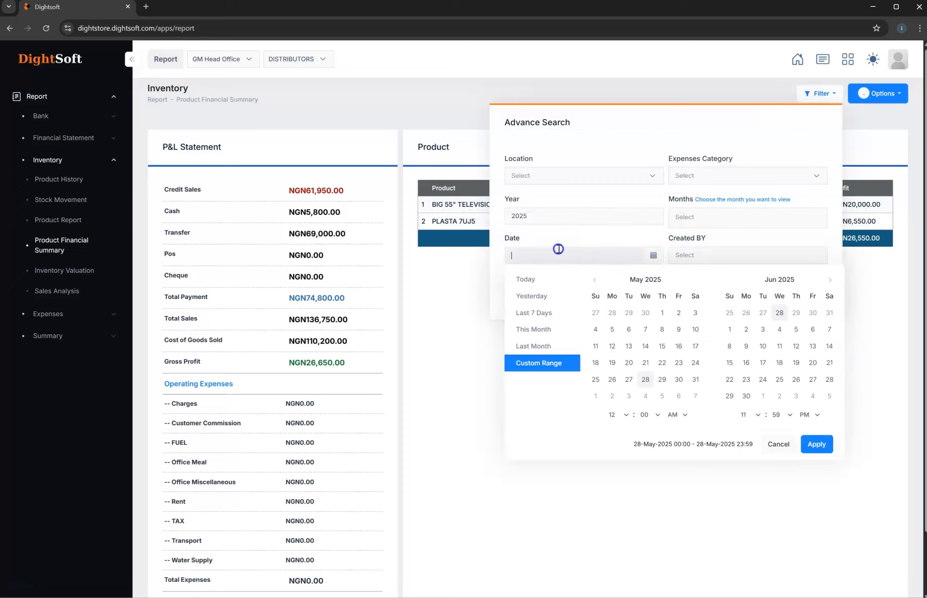
left_click(820, 105)
Step: Examine the P&L Statement through to net profit, comparing it with the television's profit and the listed operating expenses
scroll(480, 384, "down", 2)
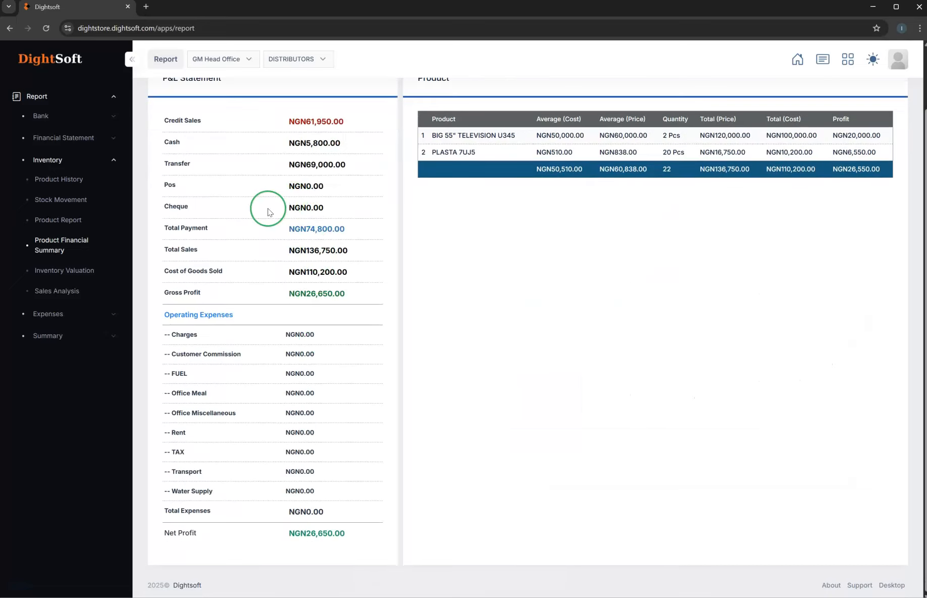
scroll(829, 220, "up", 2)
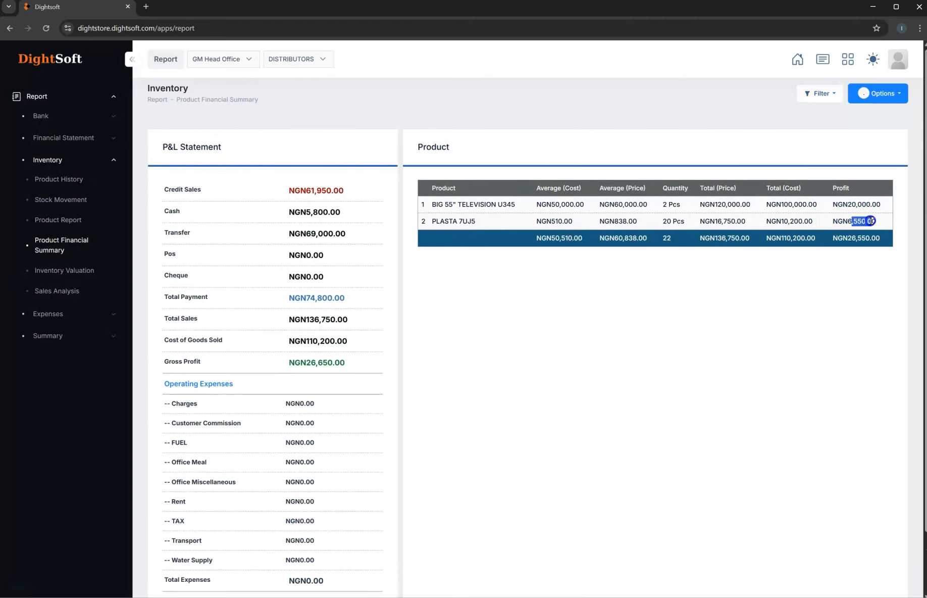
left_click_drag(832, 204, 881, 204)
scroll(174, 460, "down", 2)
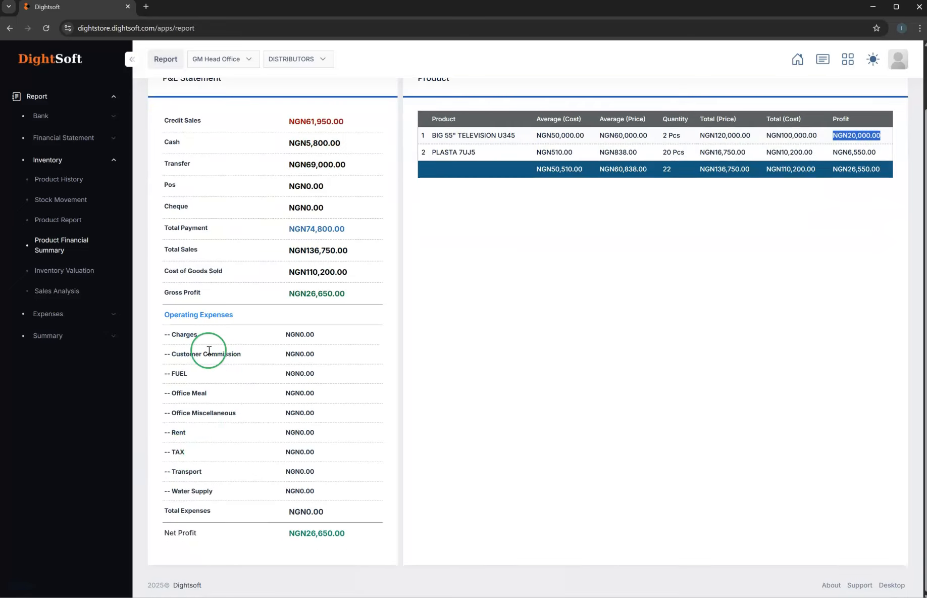
left_click_drag(167, 334, 316, 510)
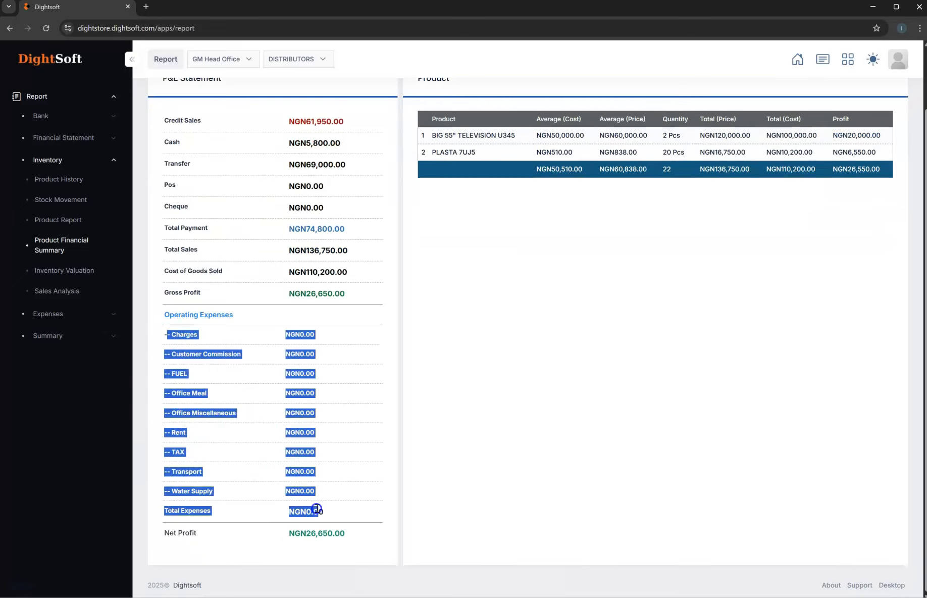
left_click(328, 447)
Step: Leave the Product Financial Summary and open the Inventory module from the main dashboard
scroll(321, 373, "up", 2)
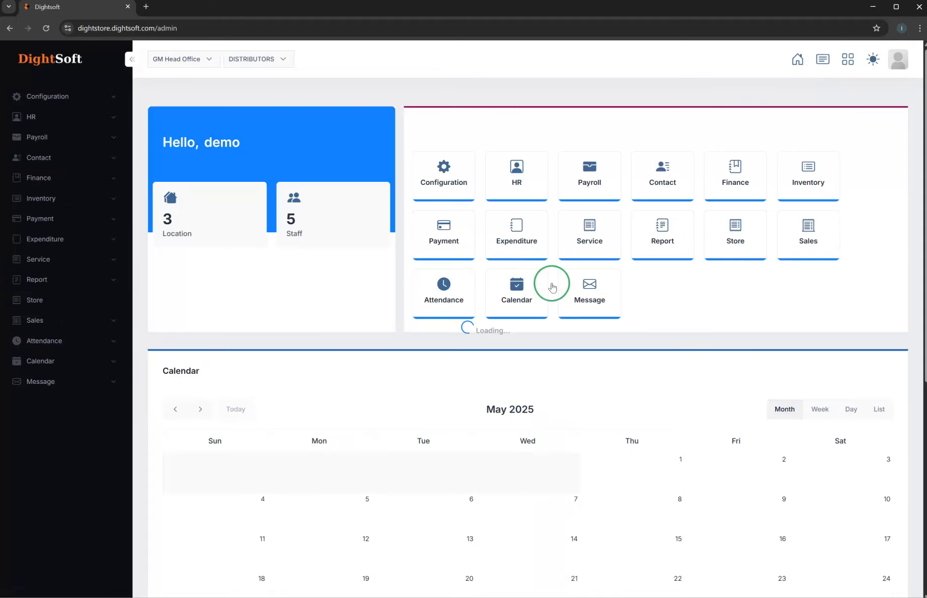
left_click(796, 188)
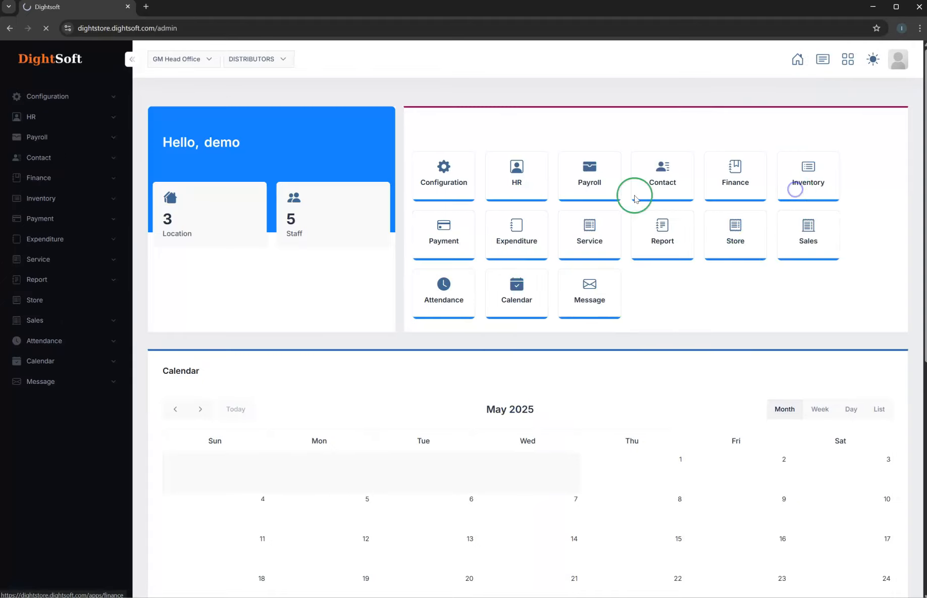